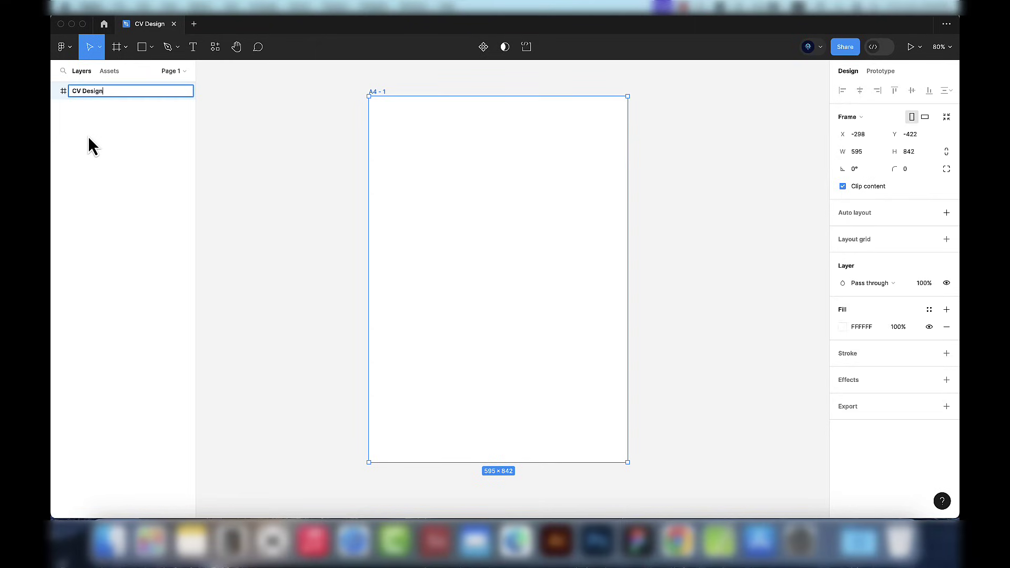
# Step: Name the A4 frame "CV Design" and add a text with the person's full name near the frame's top
pyautogui.press('Return')
pyautogui.click(318, 230)
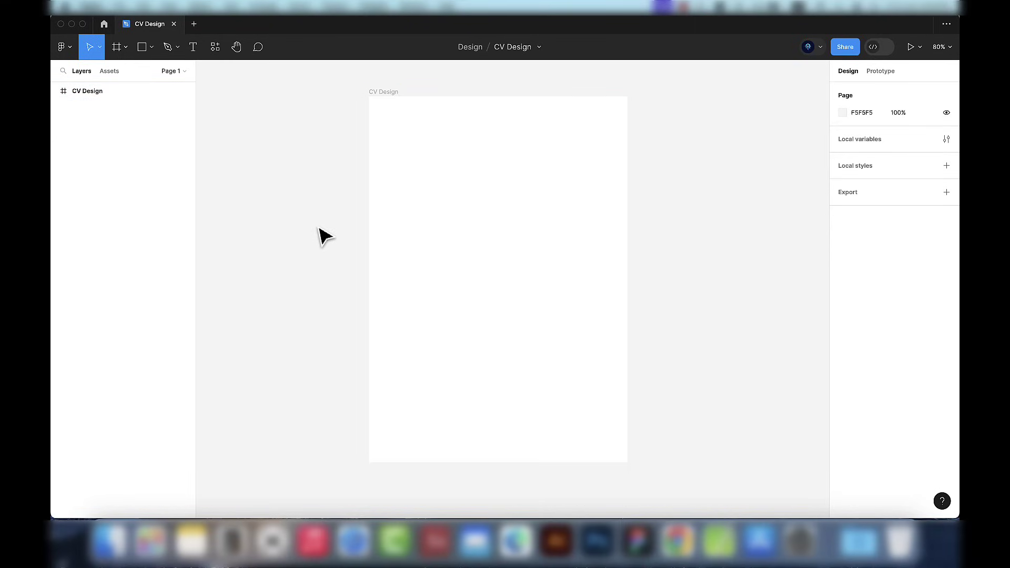
pyautogui.press('t')
pyautogui.click(440, 127)
pyautogui.write('T')
pyautogui.press('Escape')
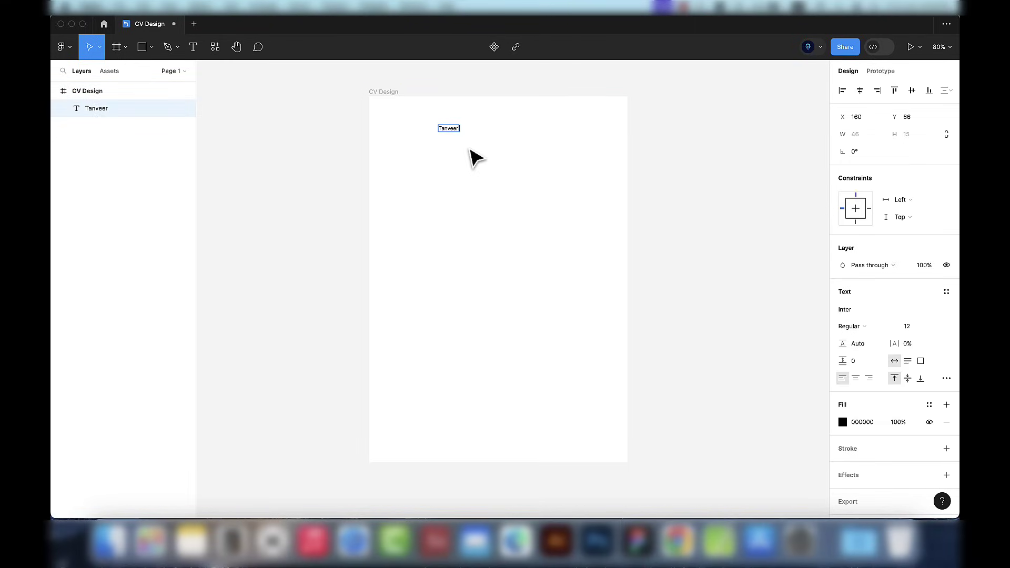
pyautogui.write('anveer Apon')
# Step: Make the name text bold and uppercase at size 33, and centre it horizontally in the frame
pyautogui.press('super+a')
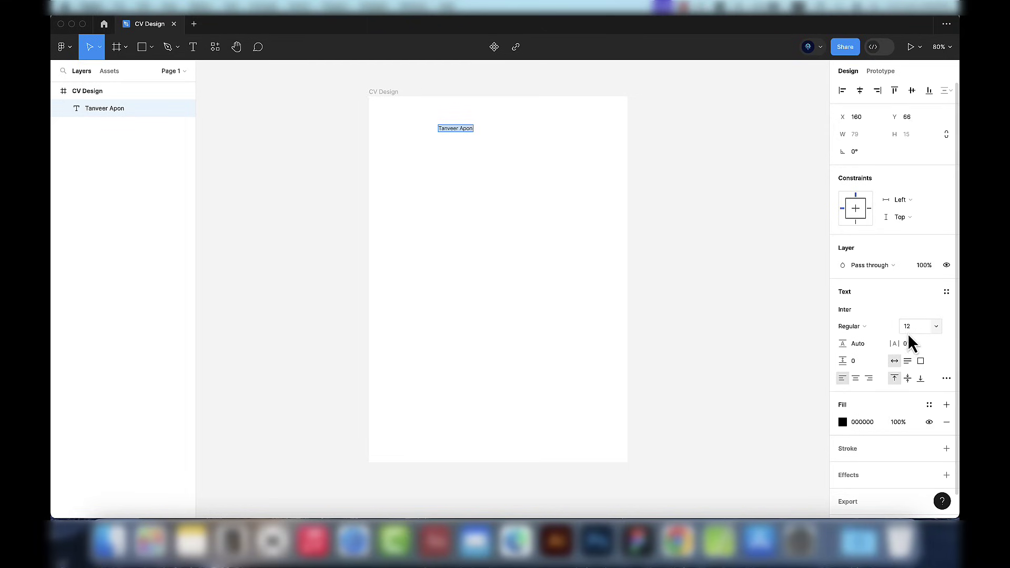
pyautogui.write('33')
pyautogui.press('Return')
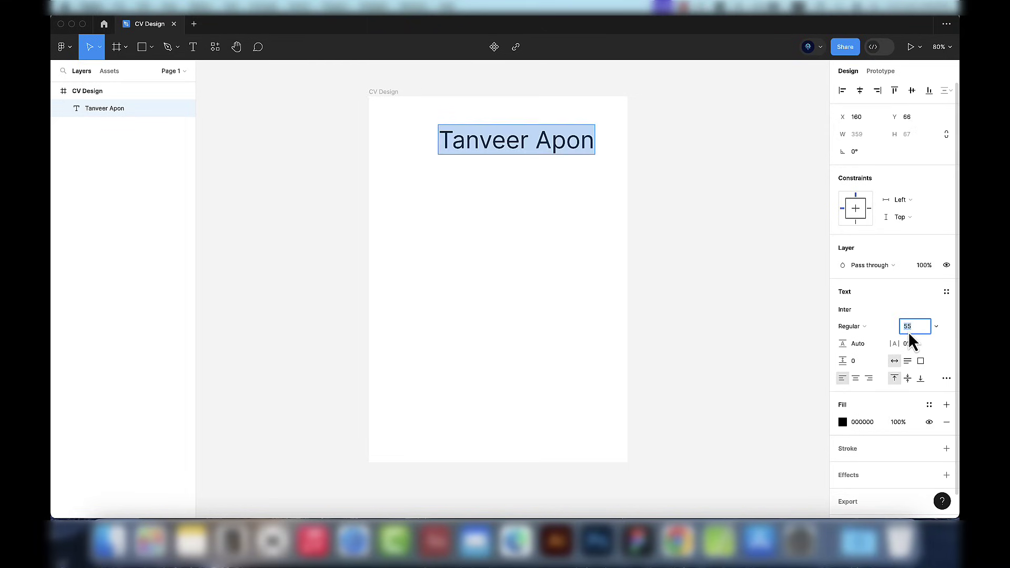
pyautogui.click(860, 92)
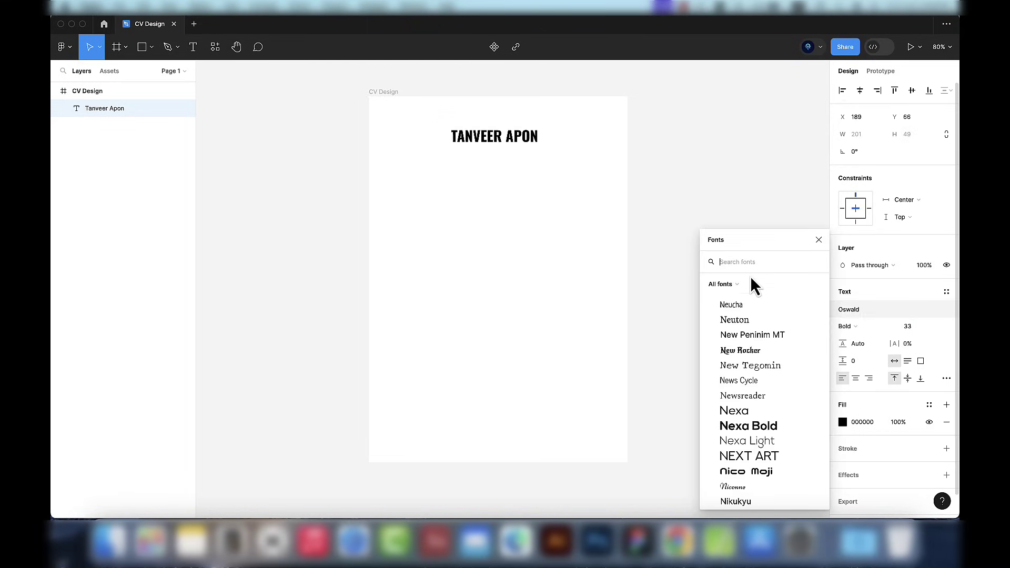
# Step: Change the name text to Poppins at size 30 and centre it horizontally in the frame again
pyautogui.write('popp')
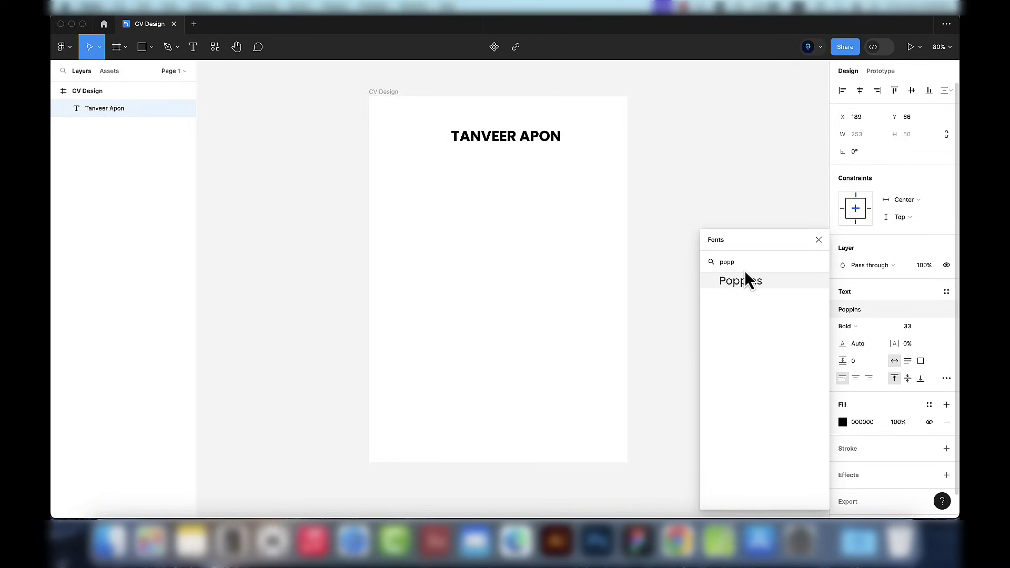
pyautogui.click(746, 279)
pyautogui.click(918, 329)
pyautogui.write('30')
pyautogui.press('Return')
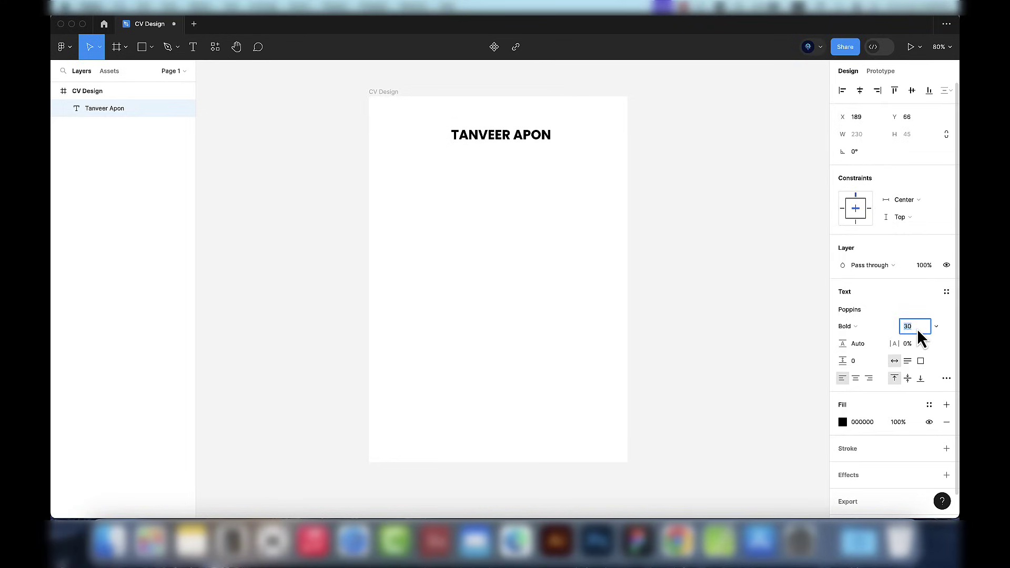
pyautogui.click(860, 92)
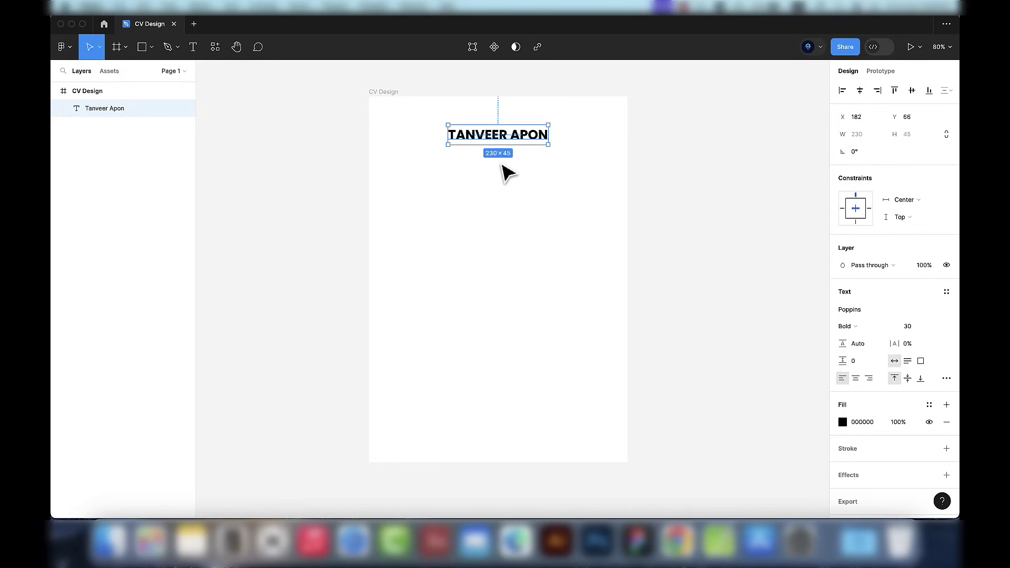
# Step: Duplicate the name text directly beneath the original and replace the copy's wording with "web designer & Developer"
pyautogui.moveTo(500, 142)
pyautogui.mouseDown()
pyautogui.moveTo(499, 124)
pyautogui.moveTo(505, 150)
pyautogui.mouseUp()
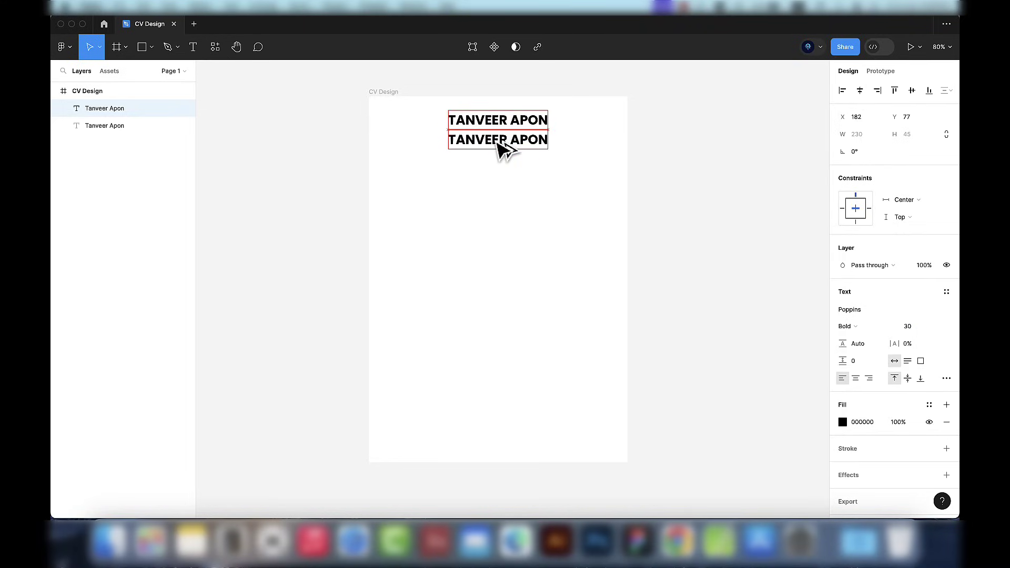
pyautogui.doubleClick(497, 142)
pyautogui.write('web d')
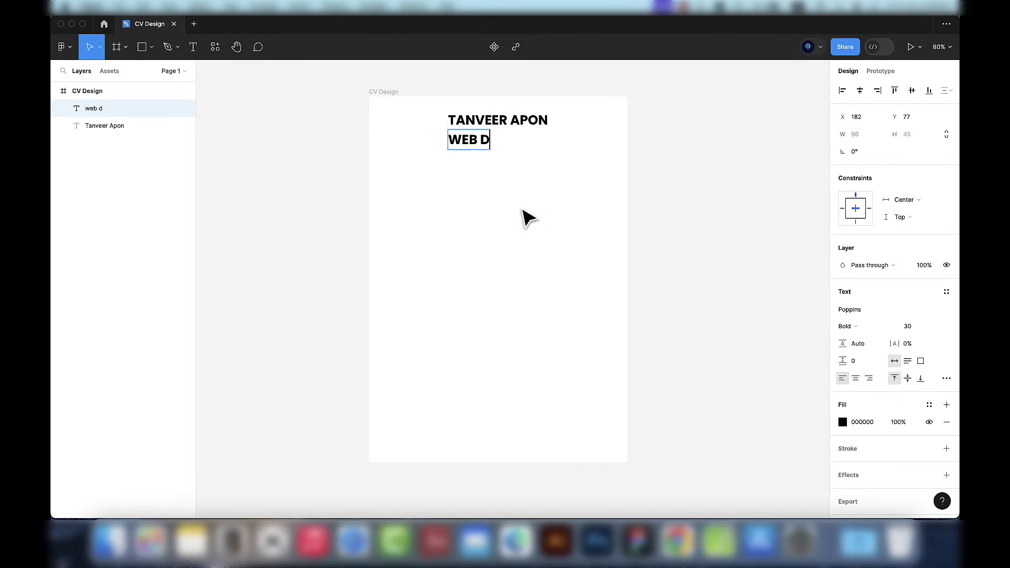
pyautogui.write('esigner')
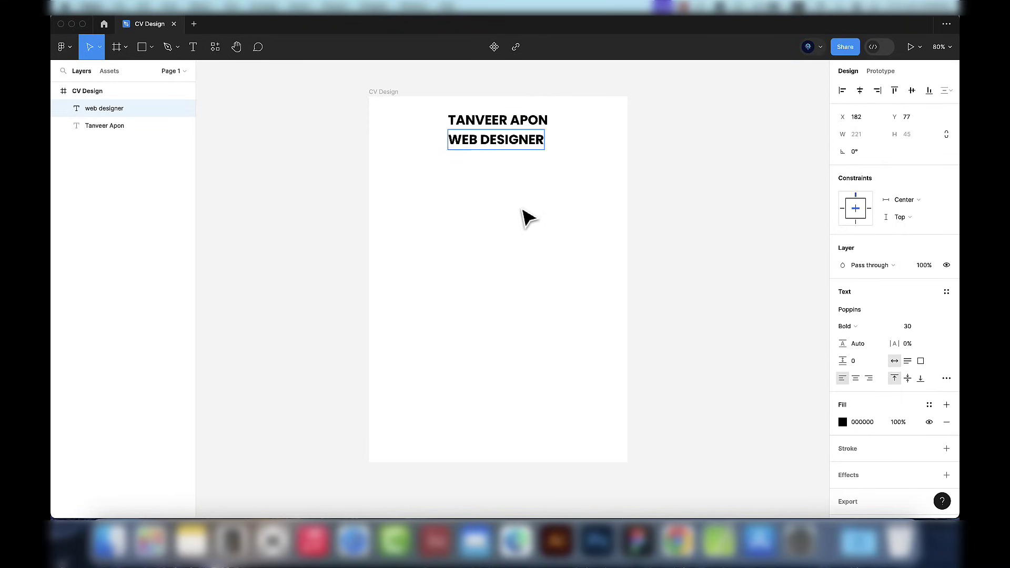
pyautogui.write(' & Developer')
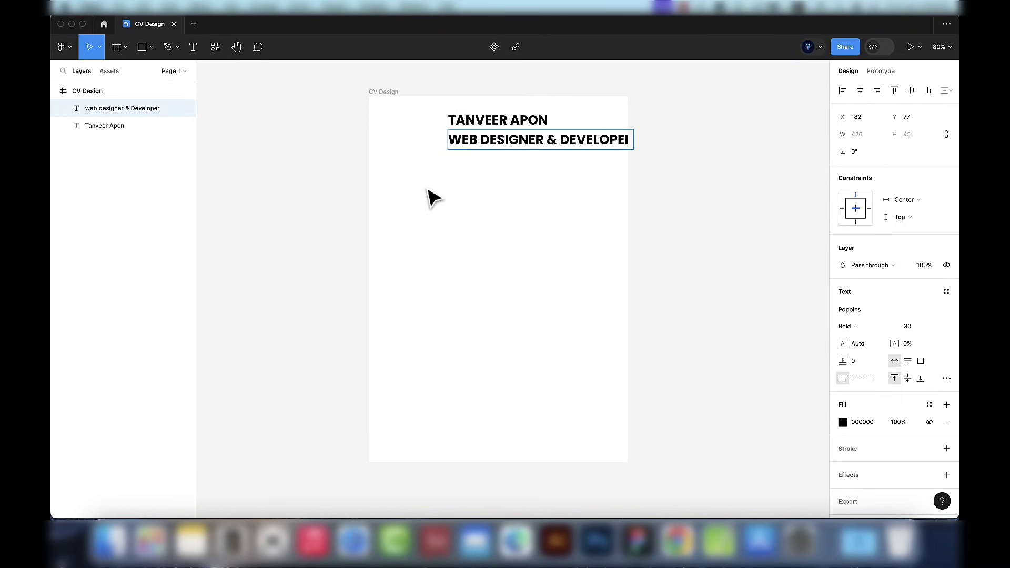
# Step: Centre-align the job title text and move it so it fits inside the frame under the name
pyautogui.press('Escape')
pyautogui.click(857, 378)
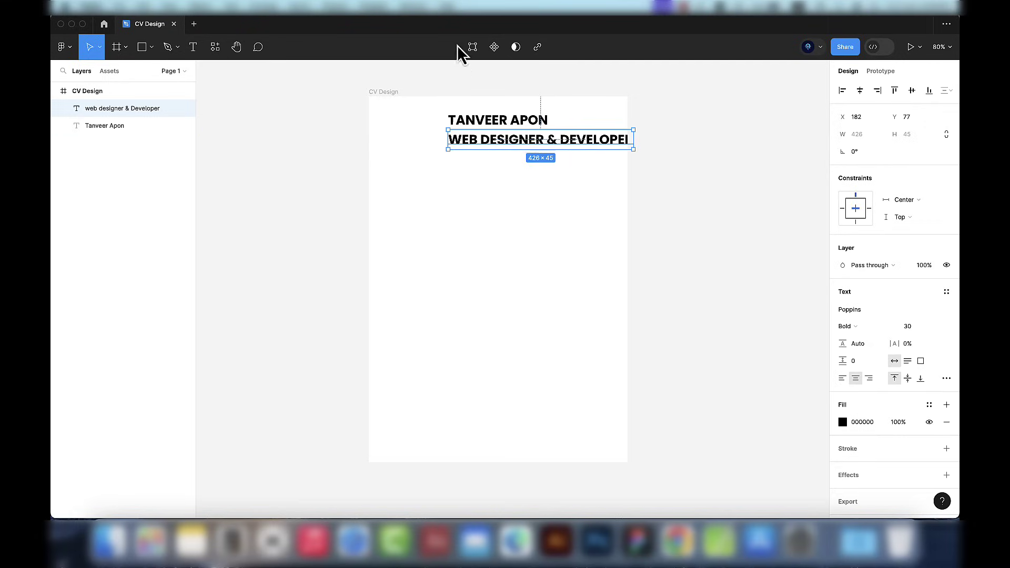
pyautogui.moveTo(559, 140); pyautogui.dragTo(525, 147)
# Step: Reduce the job title's font size to 16
pyautogui.click(908, 330)
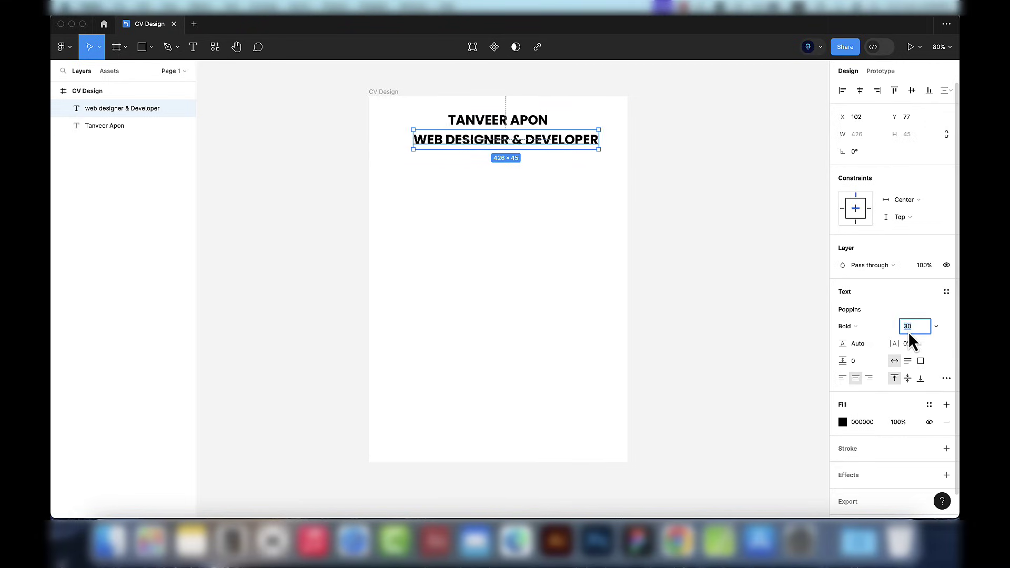
pyautogui.write('13')
pyautogui.press('Return')
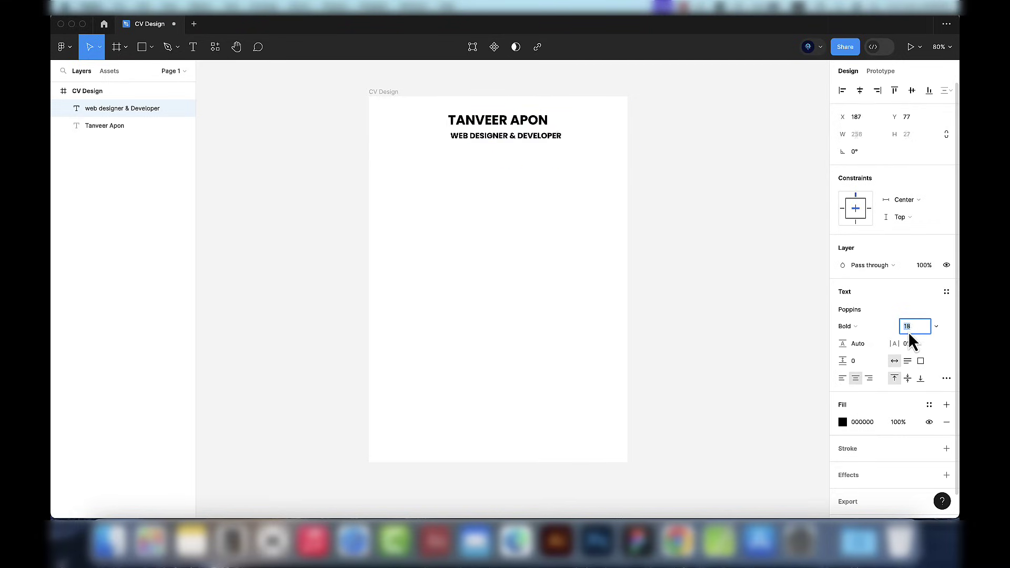
pyautogui.press('Down')
pyautogui.press('Down')
pyautogui.press('Down')
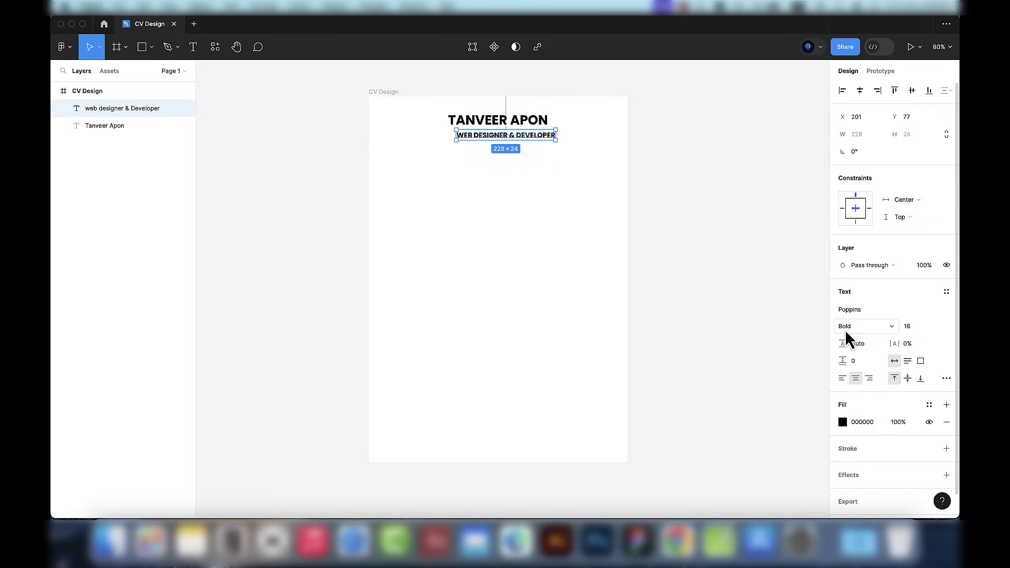
# Step: Set the job title's weight to SemiBold and its letter spacing to 7%
pyautogui.click(845, 326)
pyautogui.click(866, 314)
pyautogui.click(914, 345)
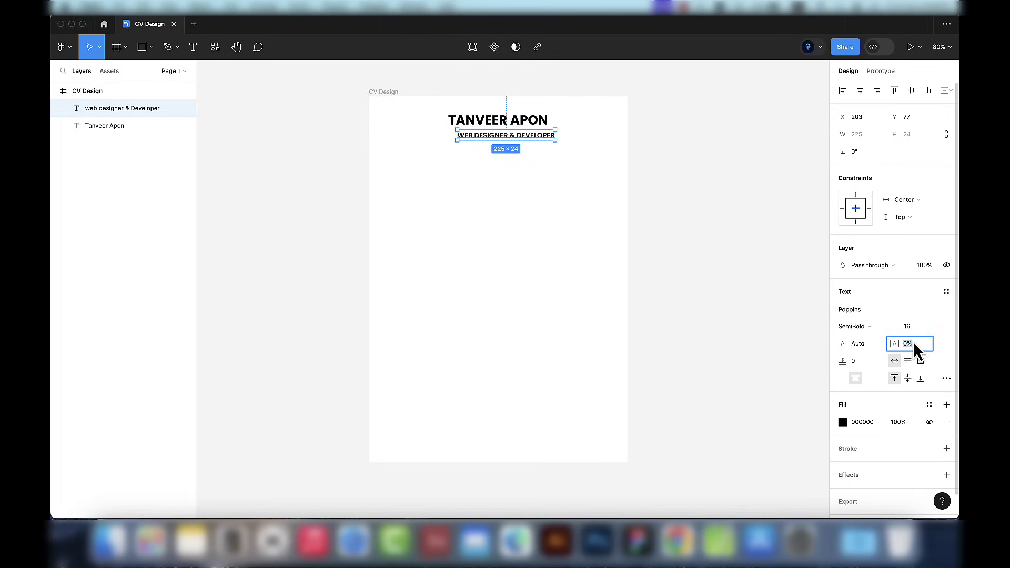
pyautogui.write('7')
pyautogui.press('Return')
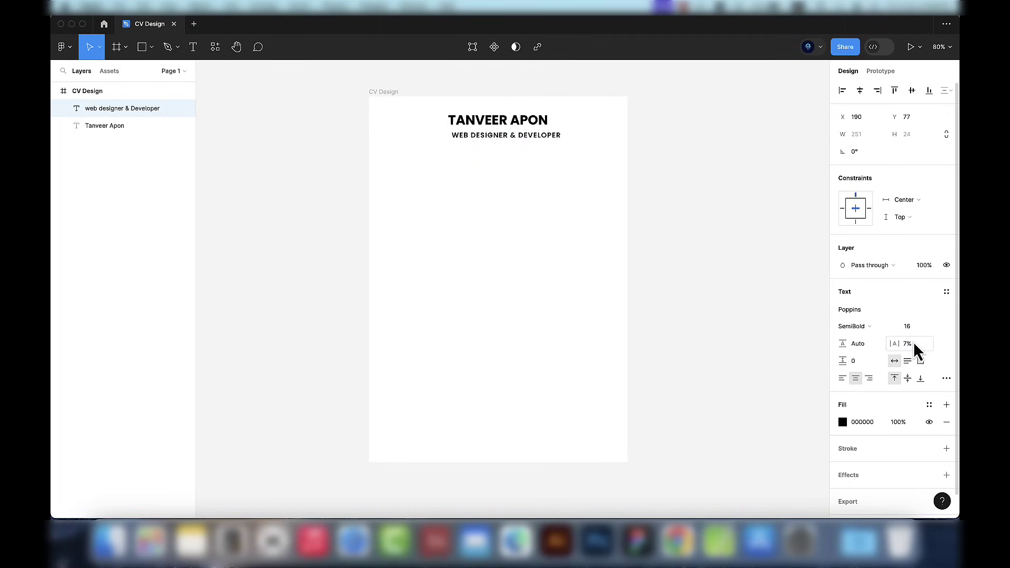
# Step: Centre-align the name text and align the name and job title on their horizontal centres
pyautogui.click(532, 120)
pyautogui.click(856, 378)
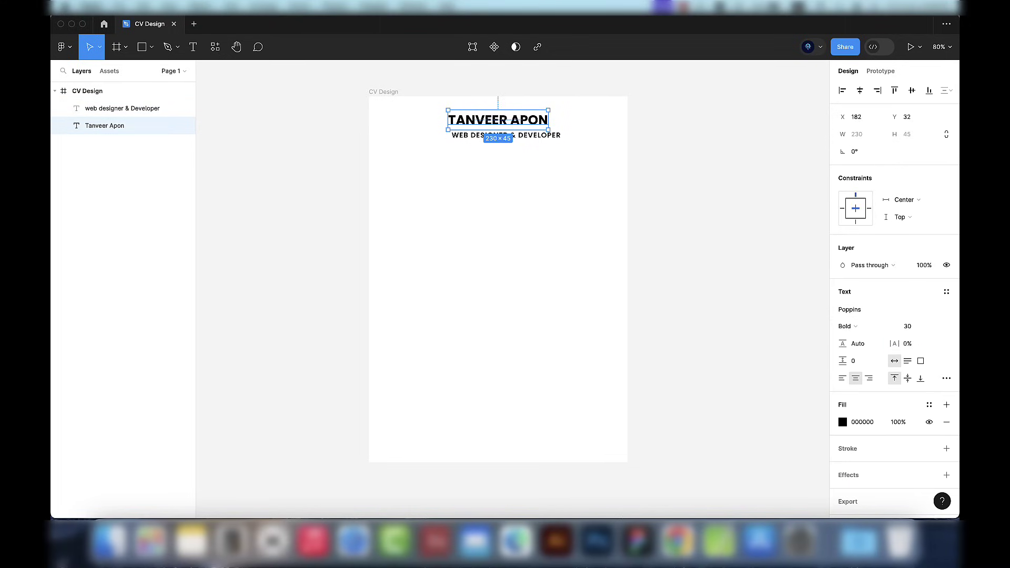
pyautogui.keyDown('shift'); pyautogui.click(142, 108); pyautogui.keyUp('shift')
pyautogui.click(860, 90)
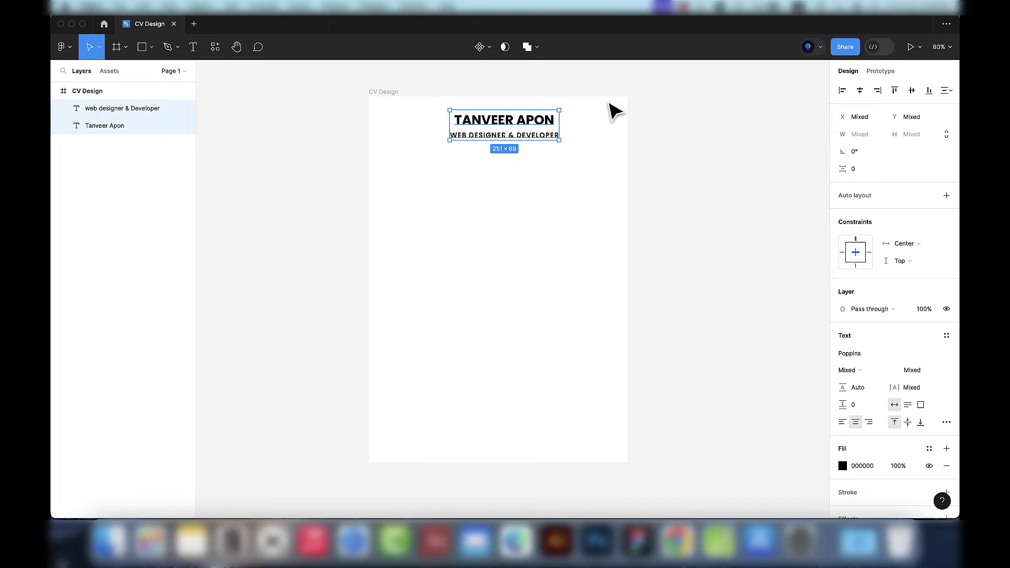
# Step: Set the job title's letter spacing to 15% and the name's font size to 24
pyautogui.click(527, 136)
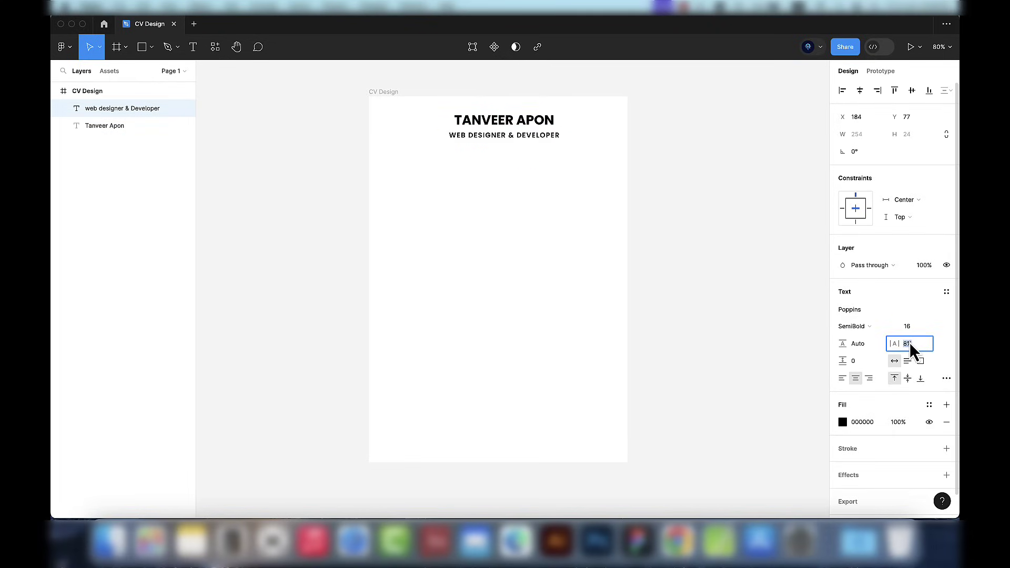
pyautogui.write('11')
pyautogui.press('Return')
pyautogui.press('Up')
pyautogui.press('super+equal')
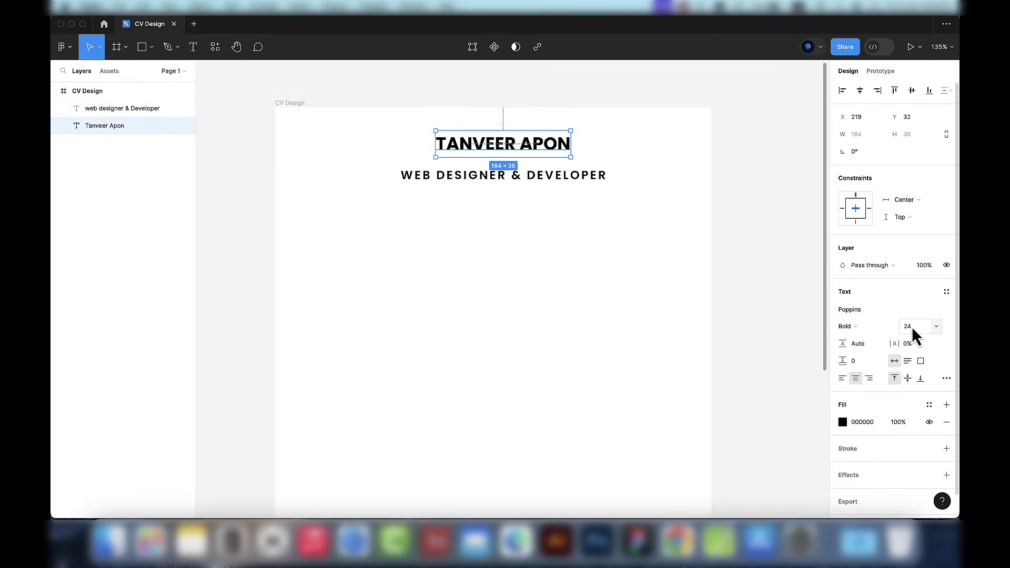
# Step: Move the job title up to Y 71, closer to the name, and recolour it dark blue 3748A1
pyautogui.click(548, 180)
pyautogui.click(843, 422)
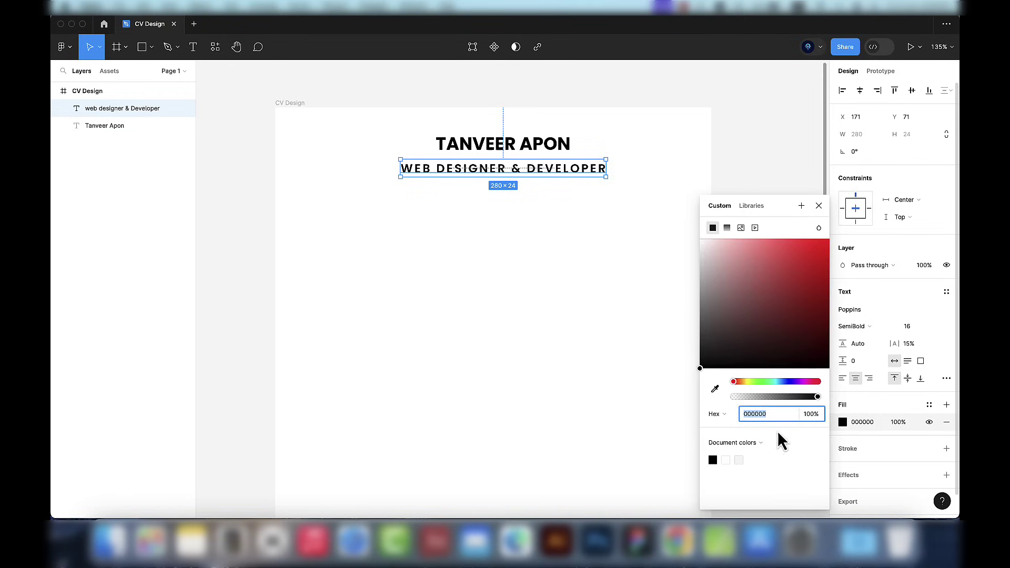
pyautogui.click(787, 382)
pyautogui.moveTo(813, 303); pyautogui.dragTo(787, 291)
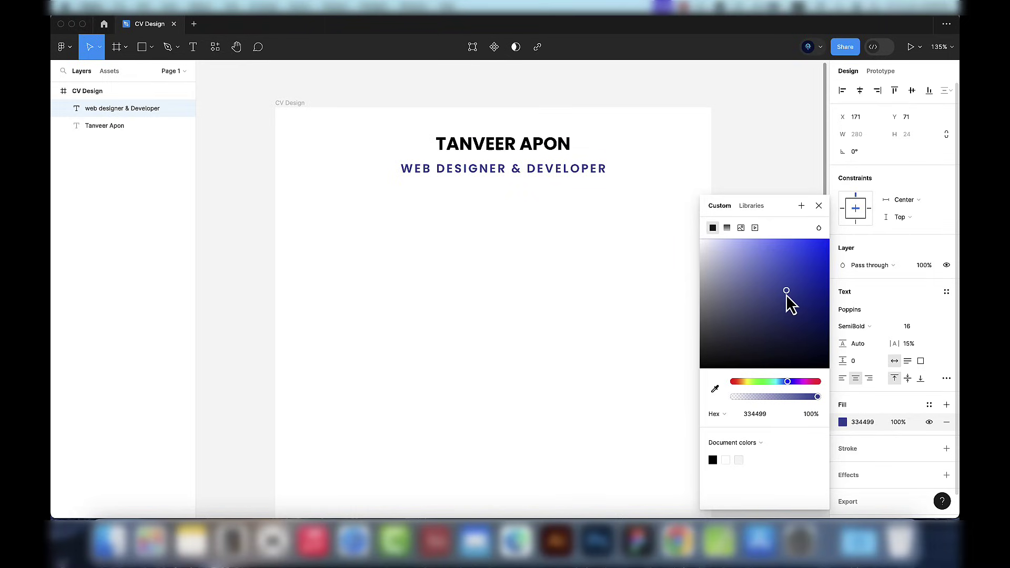
pyautogui.click(616, 261)
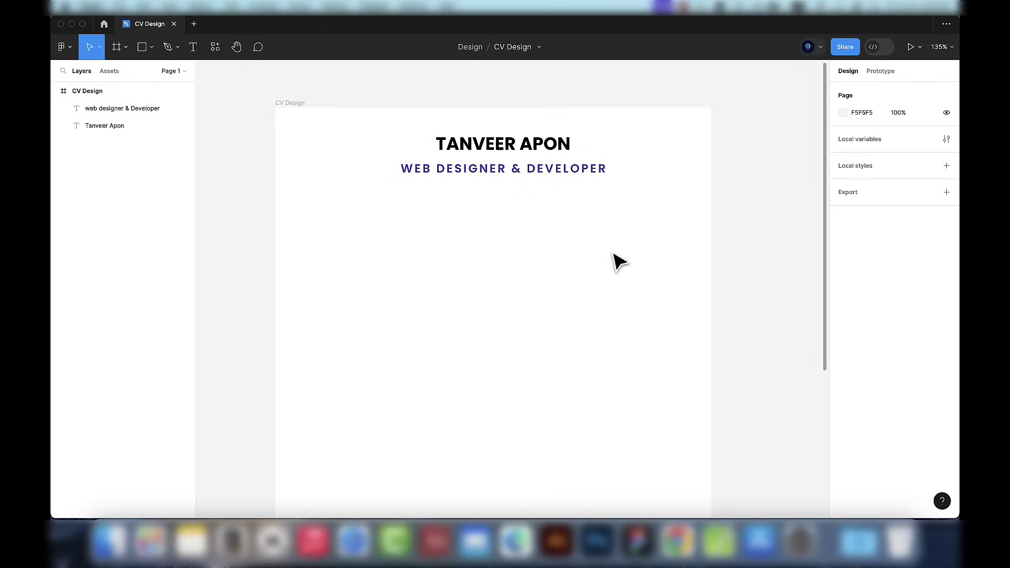
# Step: Draw a thin rectangle along the frame's top edge, 595 wide and about 14 high, spanning the full width
pyautogui.click(150, 48)
pyautogui.click(133, 73)
pyautogui.moveTo(289, 131)
pyautogui.mouseDown()
pyautogui.moveTo(625, 254)
pyautogui.moveTo(706, 151)
pyautogui.moveTo(718, 153)
pyautogui.moveTo(679, 140)
pyautogui.moveTo(681, 126)
pyautogui.moveTo(705, 117)
pyautogui.mouseUp()
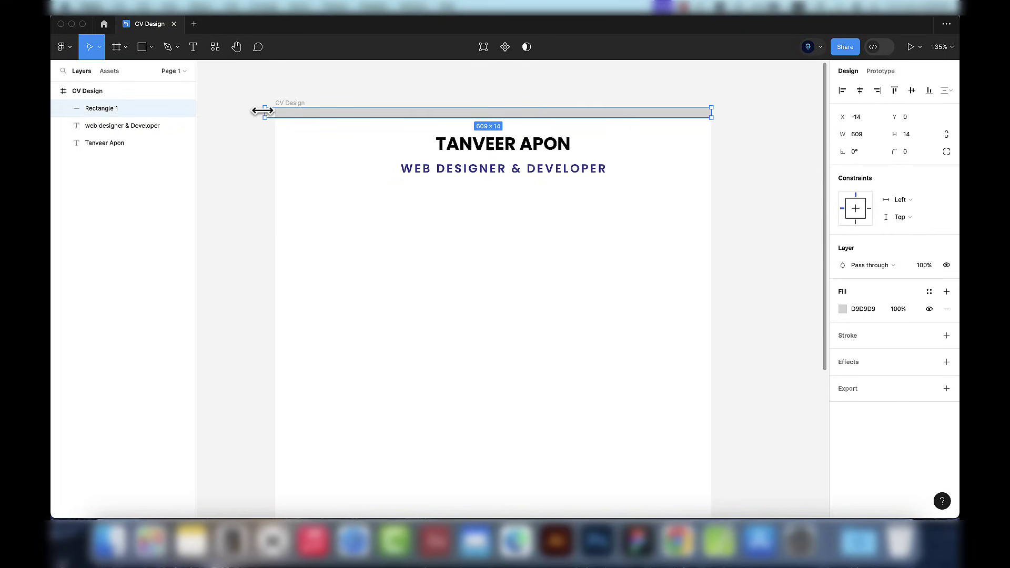
pyautogui.moveTo(265, 110); pyautogui.dragTo(273, 110)
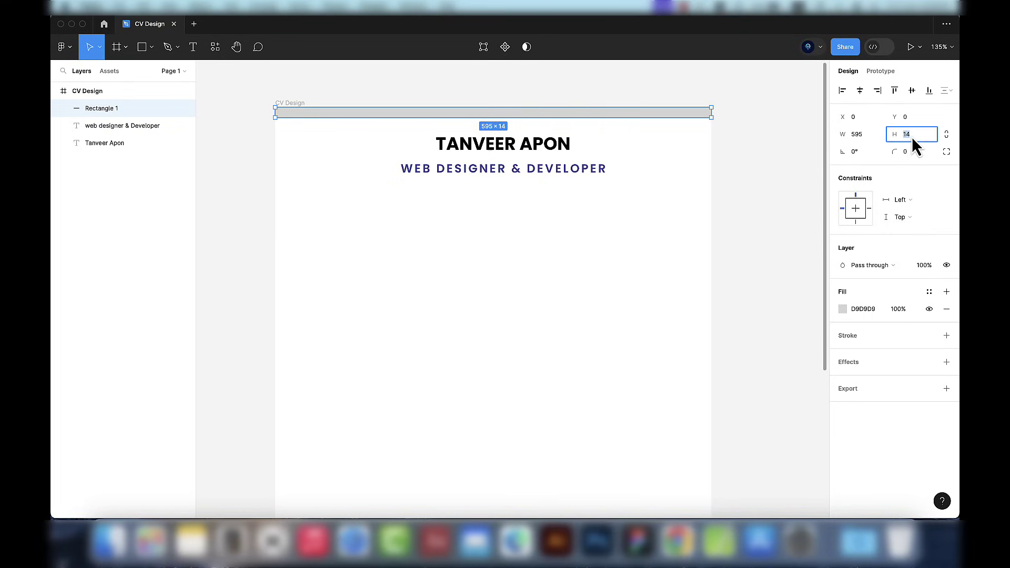
# Step: Try heights of 7, 3 and 4 for the bar at the frame's top edge
pyautogui.write('7')
pyautogui.press('Return')
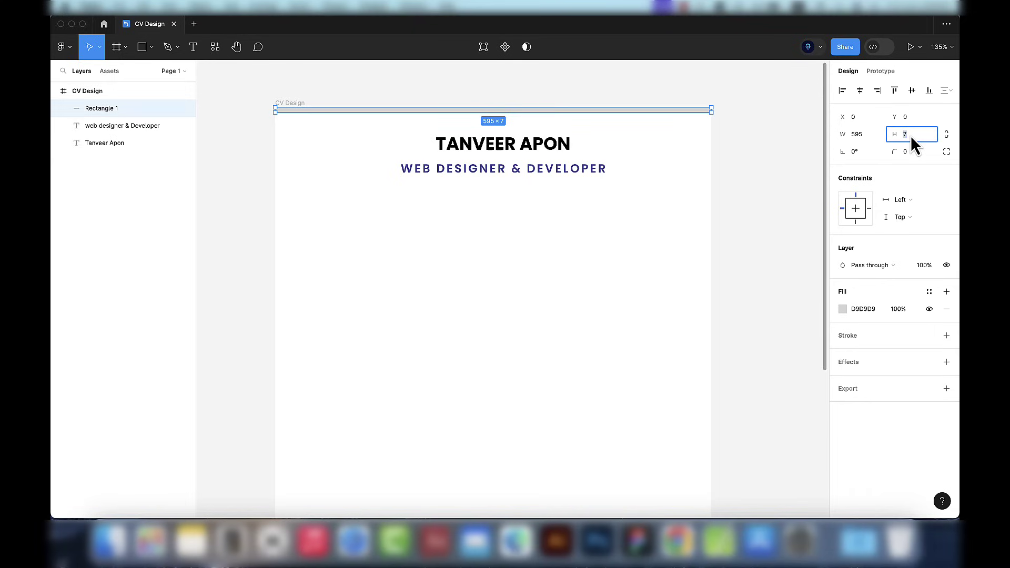
pyautogui.write('3')
pyautogui.press('Return')
pyautogui.click(911, 134)
pyautogui.write('4')
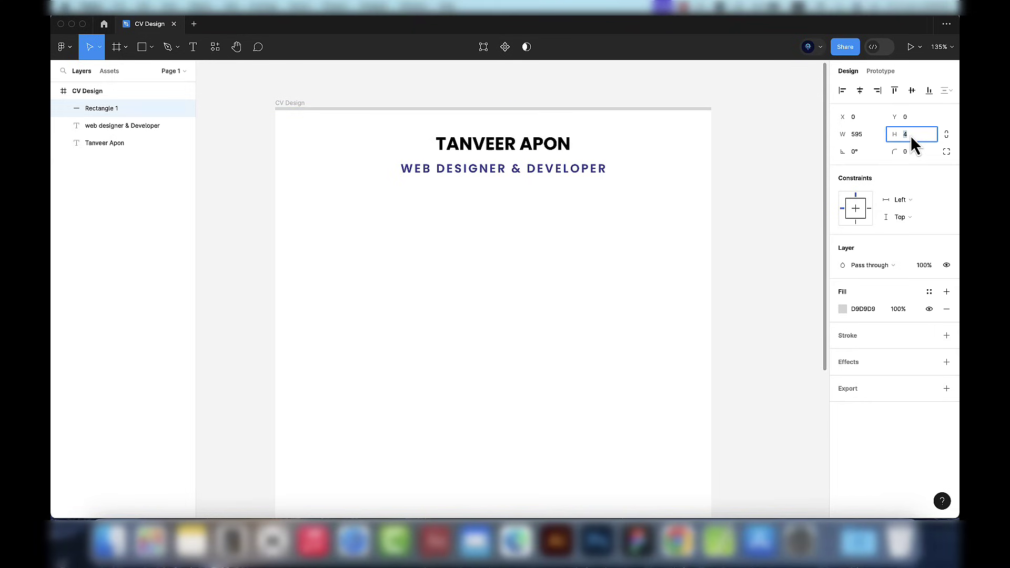
pyautogui.press('Return')
# Step: Fill the bar at the frame's top edge with bright blue 00A1FC
pyautogui.click(843, 310)
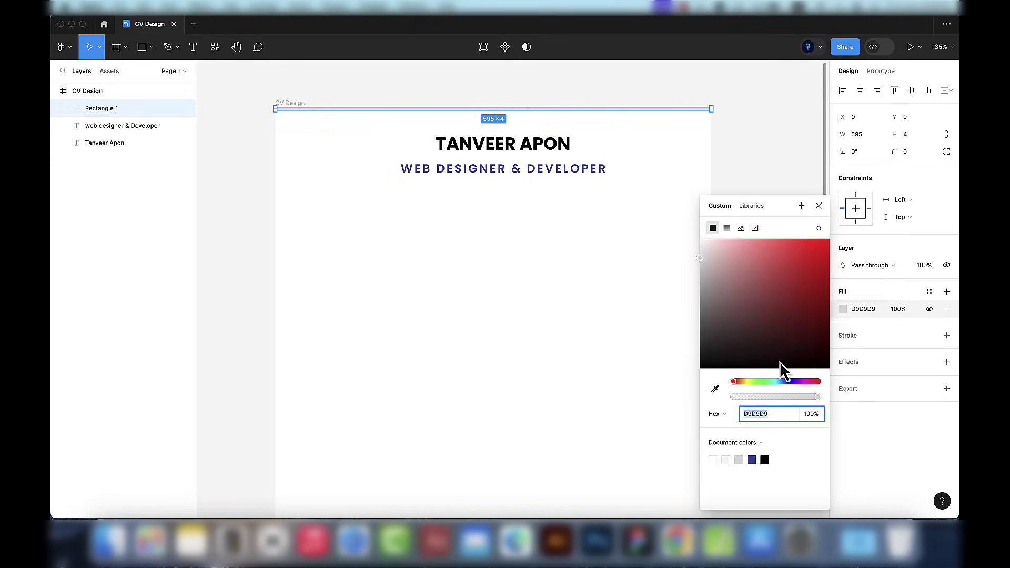
pyautogui.click(781, 382)
pyautogui.click(820, 228)
pyautogui.click(825, 230)
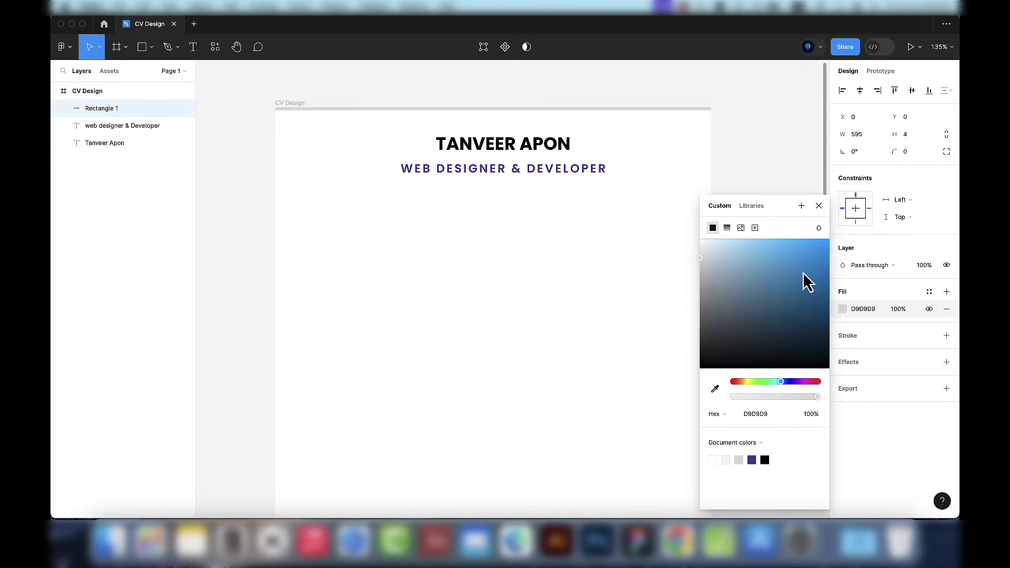
pyautogui.moveTo(803, 272); pyautogui.dragTo(835, 246)
# Step: Set the blue top bar's height to 3
pyautogui.click(923, 136)
pyautogui.write('3')
pyautogui.press('Return')
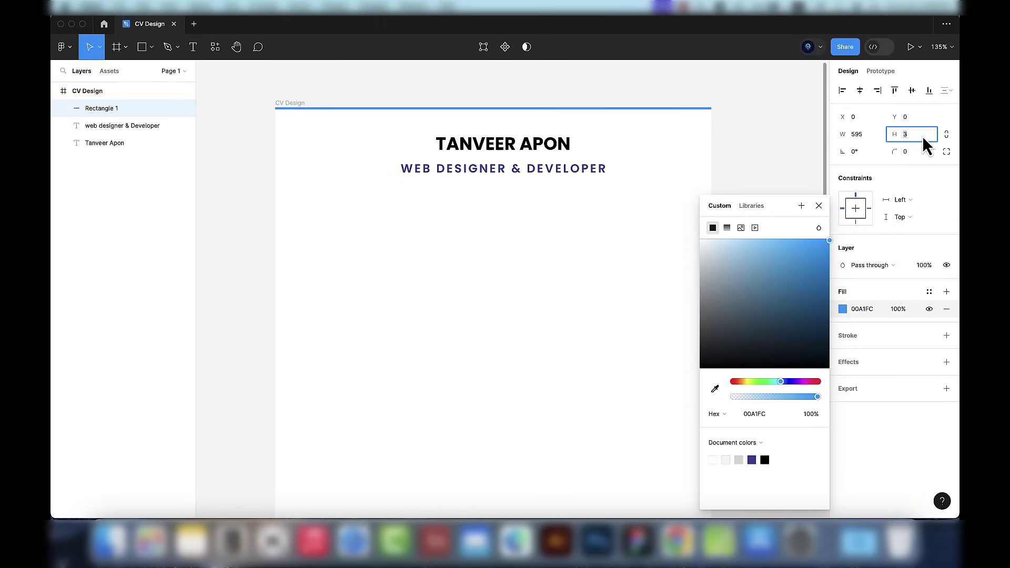
pyautogui.click(440, 243)
# Step: Group the blue bar, job title and name text, and rename the group "Title"
pyautogui.scroll(-3, 448, 263)
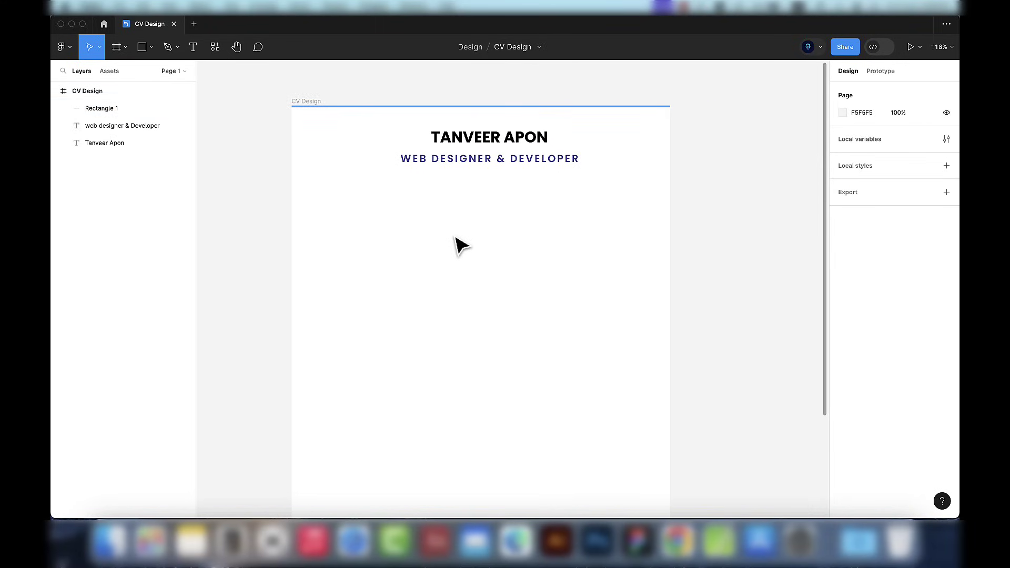
pyautogui.scroll(-2, 456, 238)
pyautogui.click(100, 144)
pyautogui.keyDown('shift'); pyautogui.click(109, 117); pyautogui.keyUp('shift')
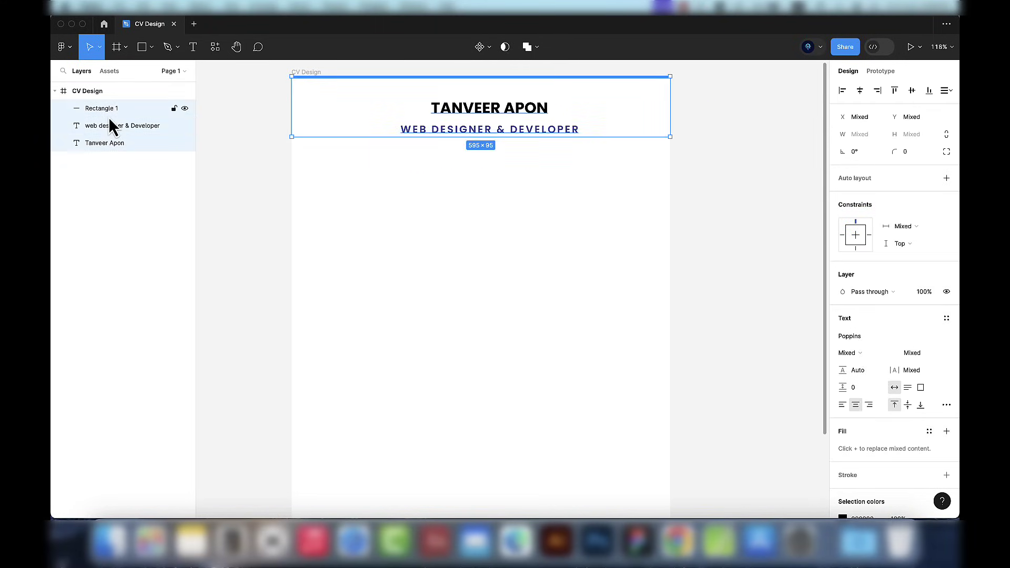
pyautogui.press('super+g')
pyautogui.doubleClick(108, 115)
pyautogui.write('Title')
pyautogui.press('Return')
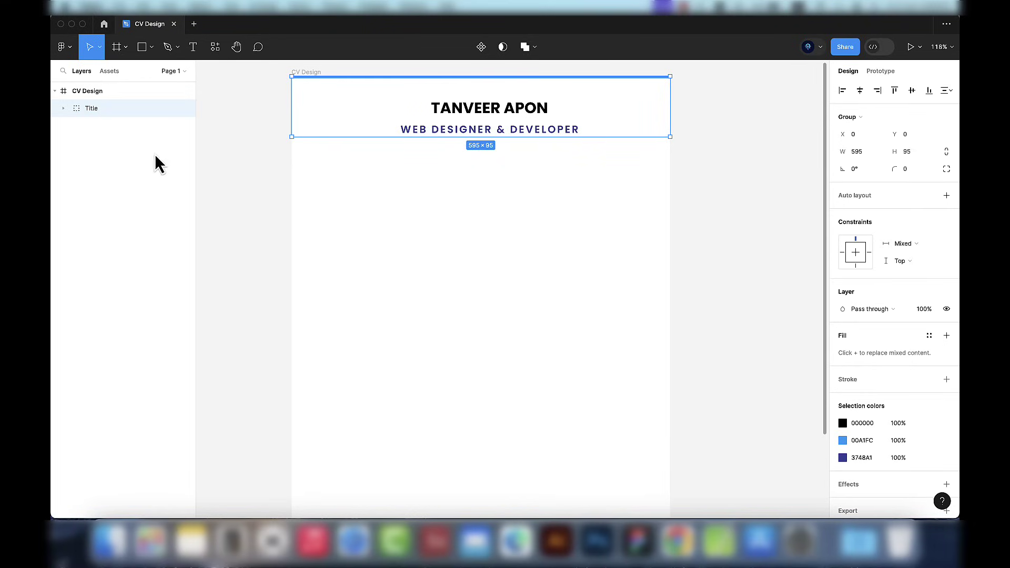
# Step: Draw a rectangle about 232 wide and 708 high along the frame's left edge, from below the header to the bottom
pyautogui.click(494, 287)
pyautogui.scroll(-2, 505, 289)
pyautogui.scroll(-2, 470, 226)
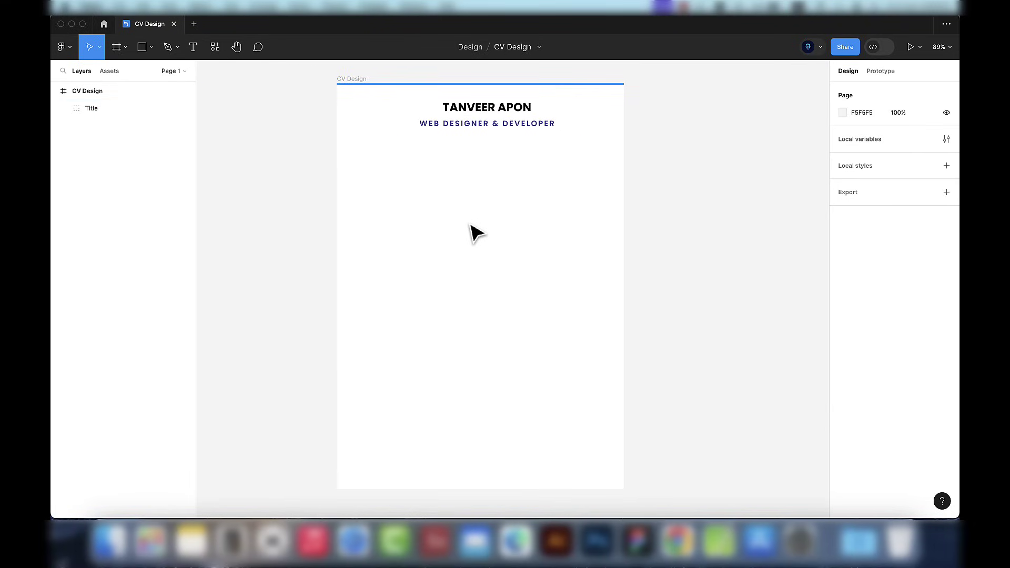
pyautogui.click(152, 47)
pyautogui.click(137, 72)
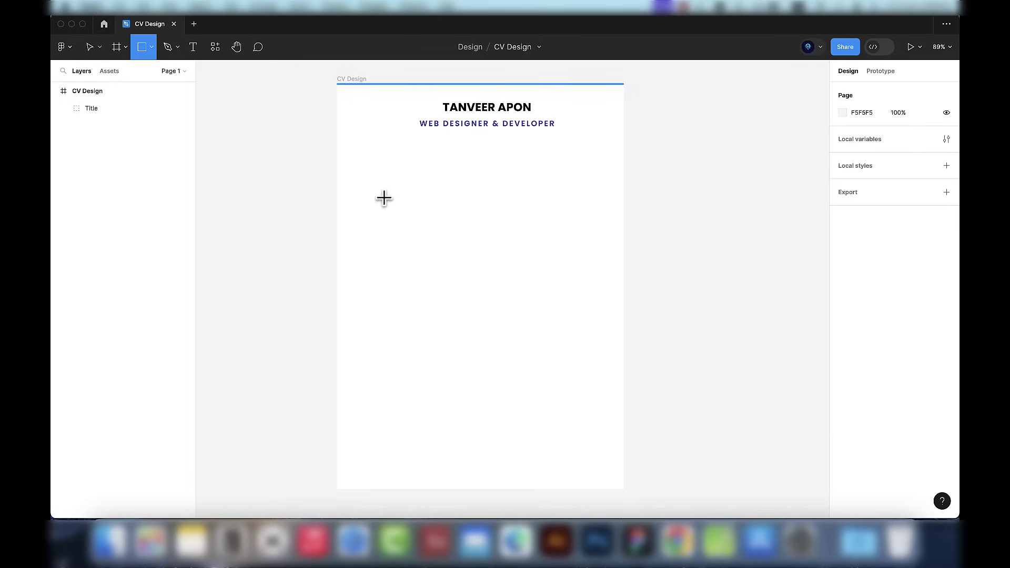
pyautogui.moveTo(337, 156)
pyautogui.mouseDown()
pyautogui.moveTo(415, 318)
pyautogui.moveTo(445, 508)
pyautogui.moveTo(449, 490)
pyautogui.mouseUp()
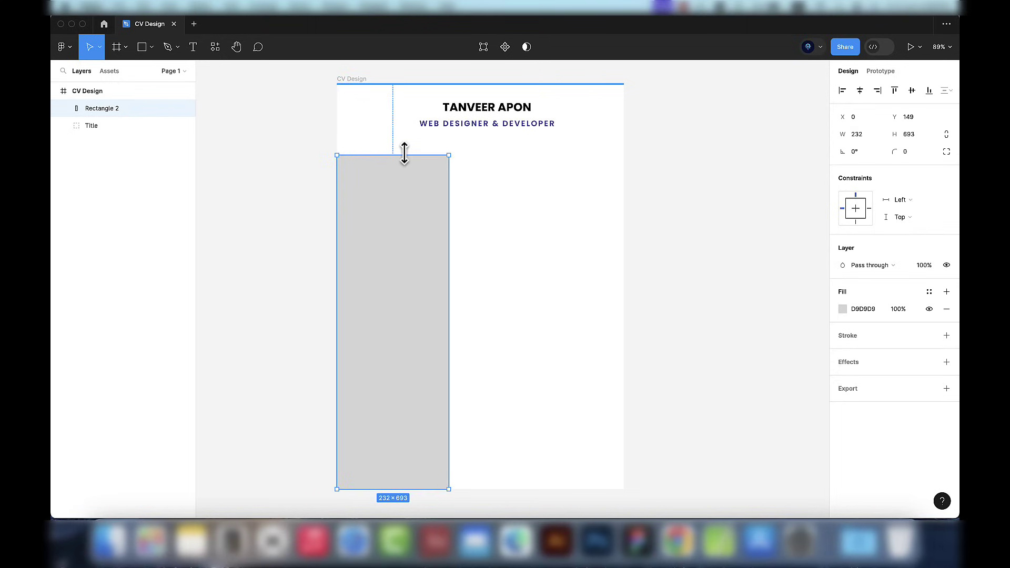
pyautogui.moveTo(404, 155); pyautogui.dragTo(404, 148)
# Step: Set the left column rectangle's width to 210 after trying 230
pyautogui.click(867, 140)
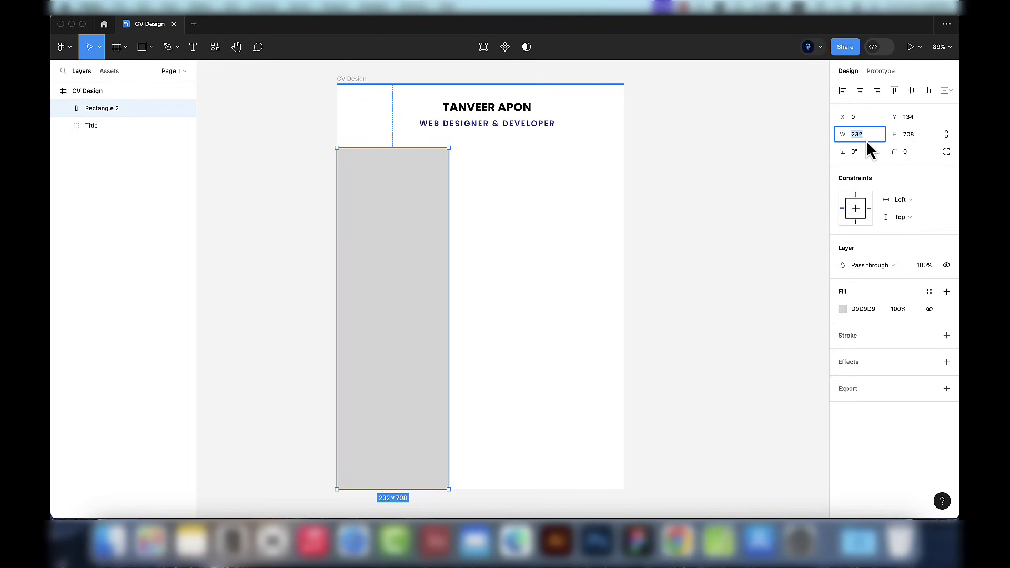
pyautogui.write('230')
pyautogui.press('Return')
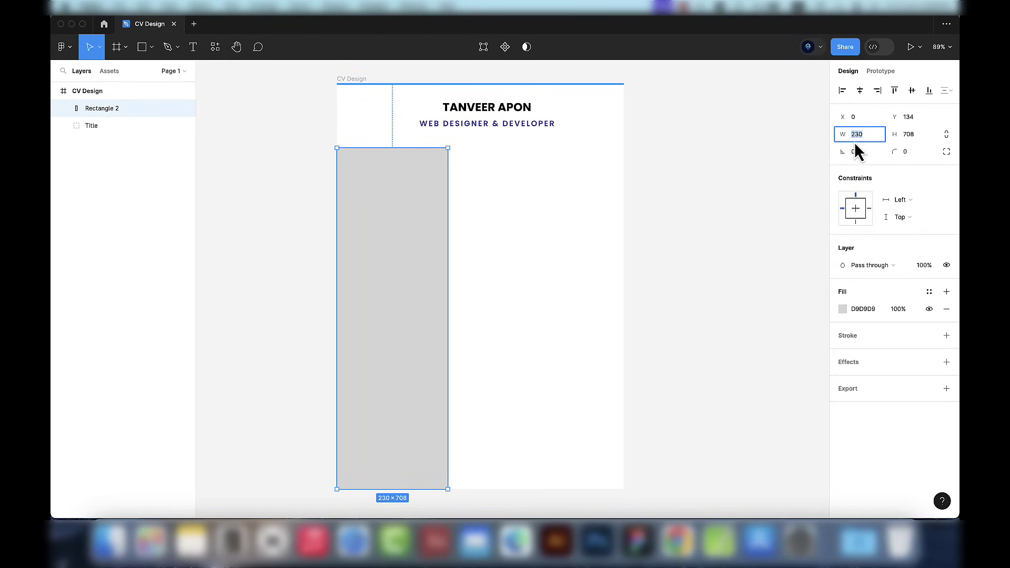
pyautogui.write('210')
pyautogui.press('Return')
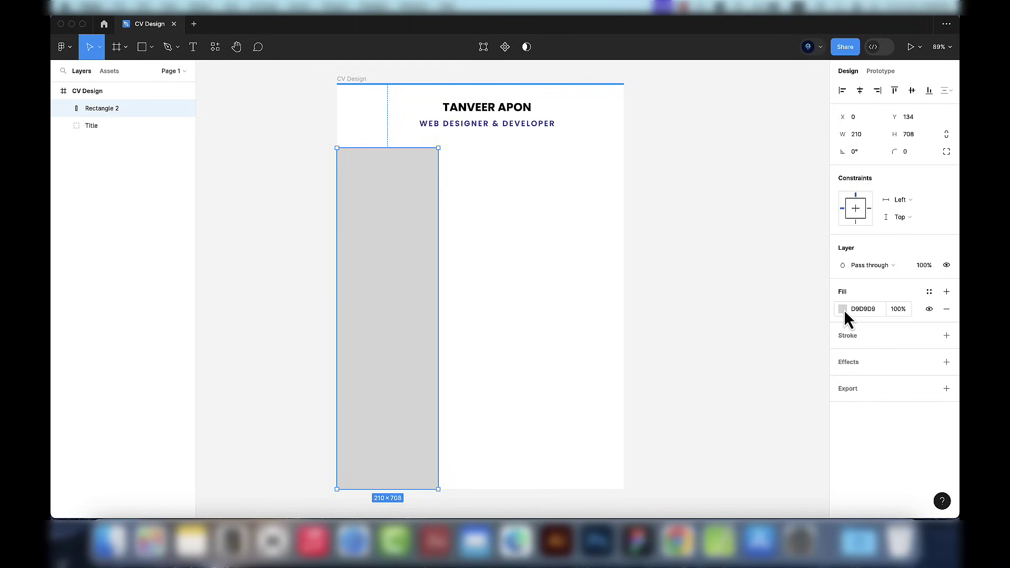
# Step: Fill the left column rectangle with very pale blue F1FAFF
pyautogui.click(844, 309)
pyautogui.moveTo(737, 263); pyautogui.dragTo(601, 158)
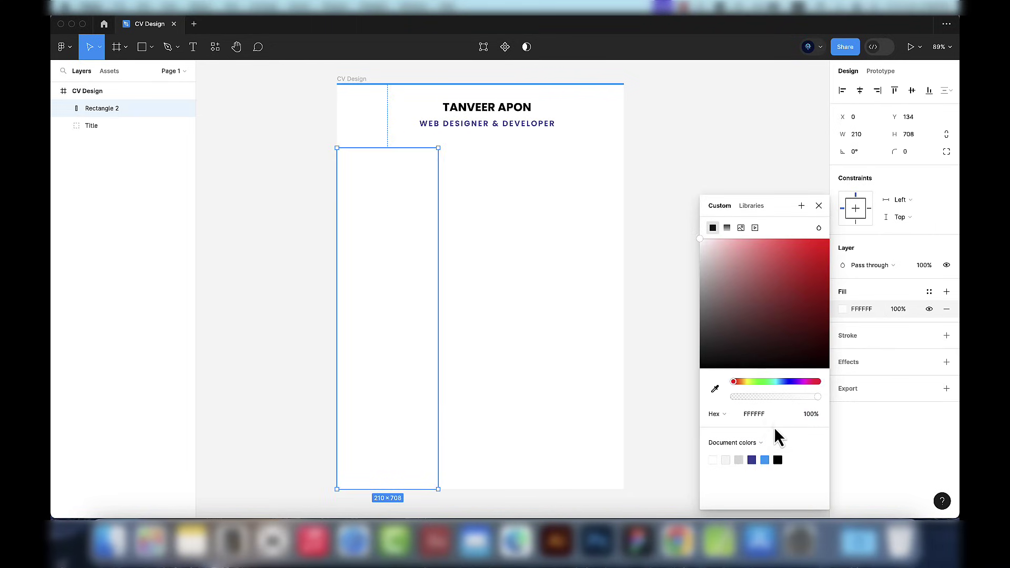
pyautogui.click(764, 460)
pyautogui.click(693, 237)
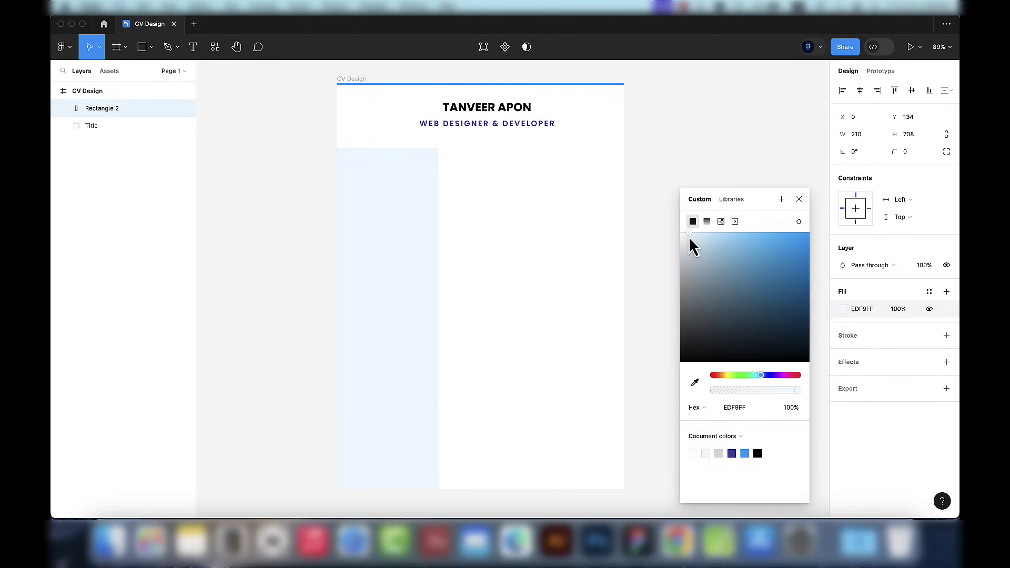
pyautogui.moveTo(688, 240); pyautogui.dragTo(687, 237)
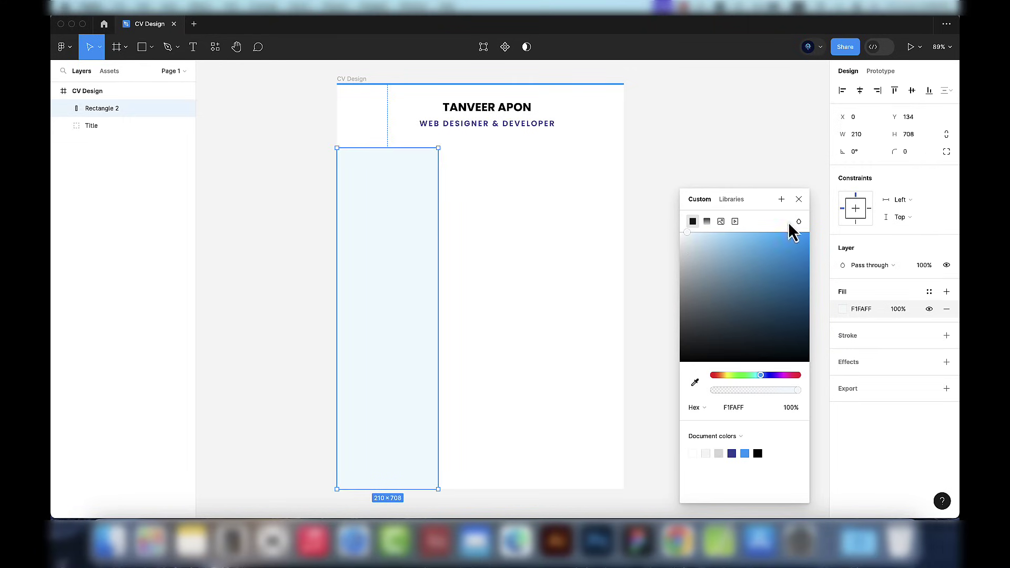
pyautogui.click(799, 199)
# Step: Add an outside stroke in light grey DDDDDD to the left column rectangle
pyautogui.click(947, 336)
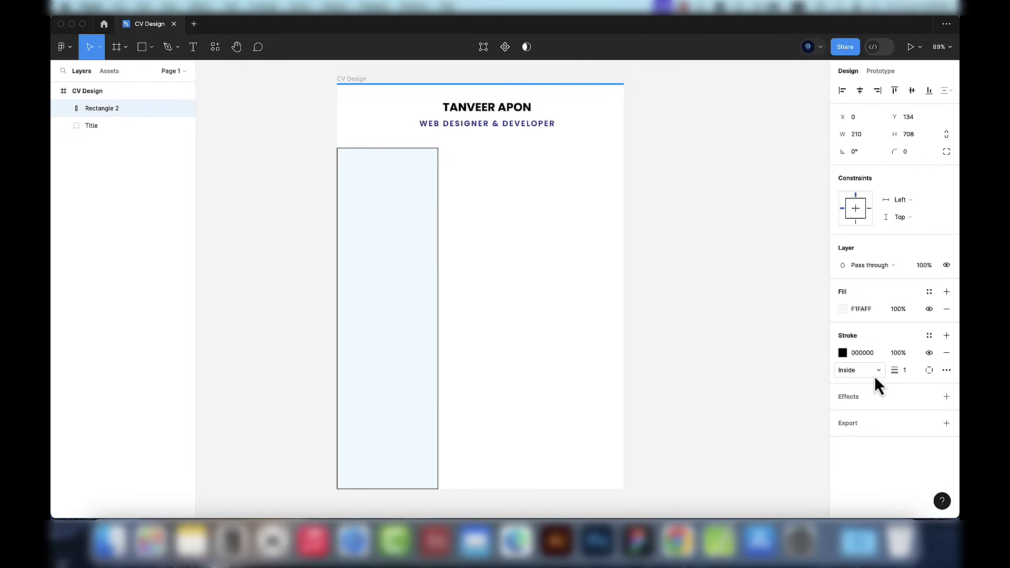
pyautogui.click(850, 371)
pyautogui.click(861, 383)
pyautogui.click(843, 352)
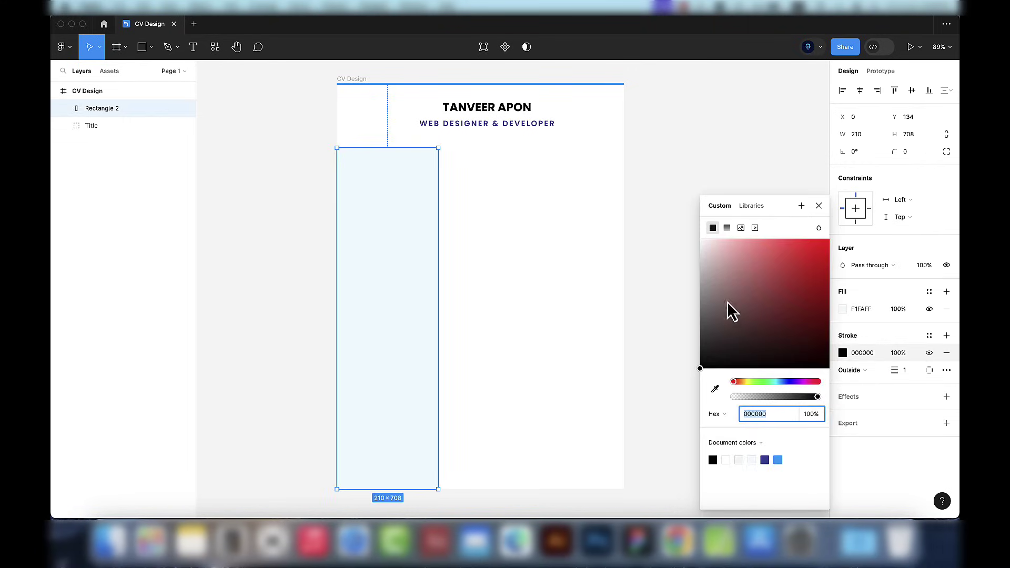
pyautogui.moveTo(728, 302)
pyautogui.mouseDown()
pyautogui.moveTo(696, 294)
pyautogui.moveTo(680, 248)
pyautogui.mouseUp()
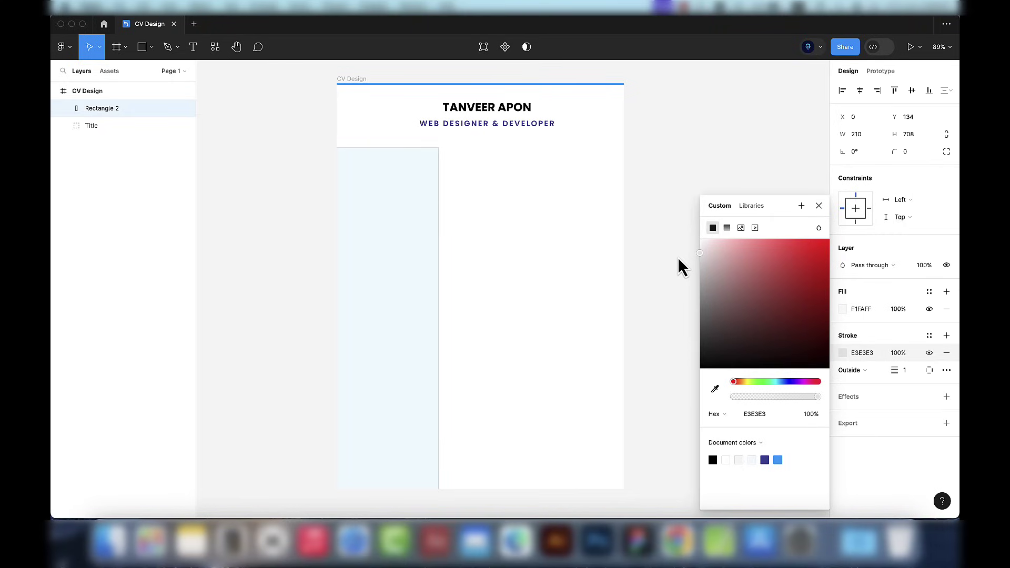
pyautogui.click(819, 206)
pyautogui.click(629, 208)
# Step: Duplicate the left column rectangle beside the original at X 210 and widen the copy to 386 to fill the frame
pyautogui.click(419, 240)
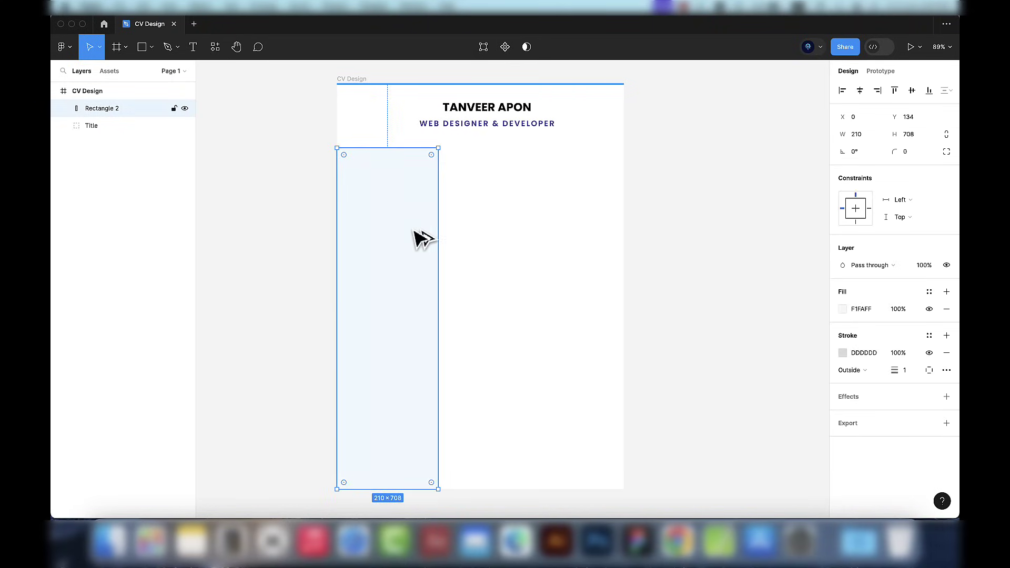
pyautogui.moveTo(418, 239); pyautogui.dragTo(623, 226)
pyautogui.click(874, 136)
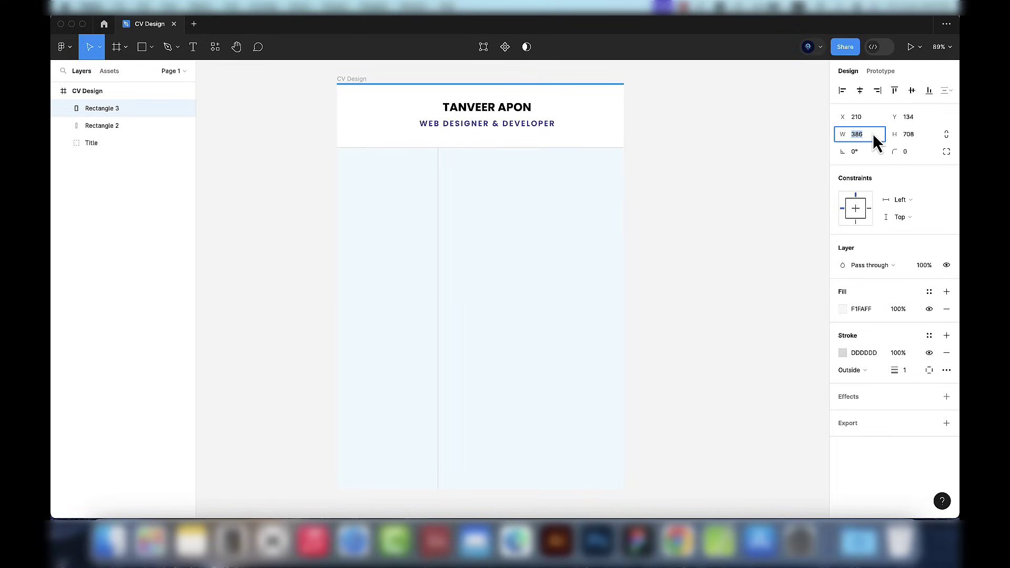
pyautogui.press('Return')
pyautogui.click(716, 338)
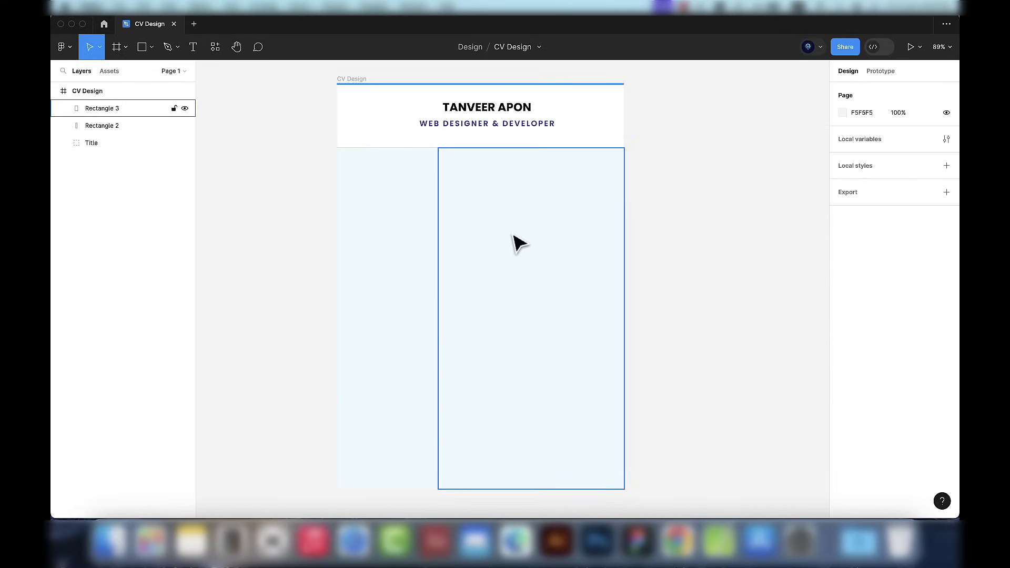
# Step: Lighten the right column rectangle's fill to near-white blue F9FDFF
pyautogui.scroll(-3, 516, 316)
pyautogui.scroll(-3, 521, 392)
pyautogui.click(500, 322)
pyautogui.scroll(2, 500, 323)
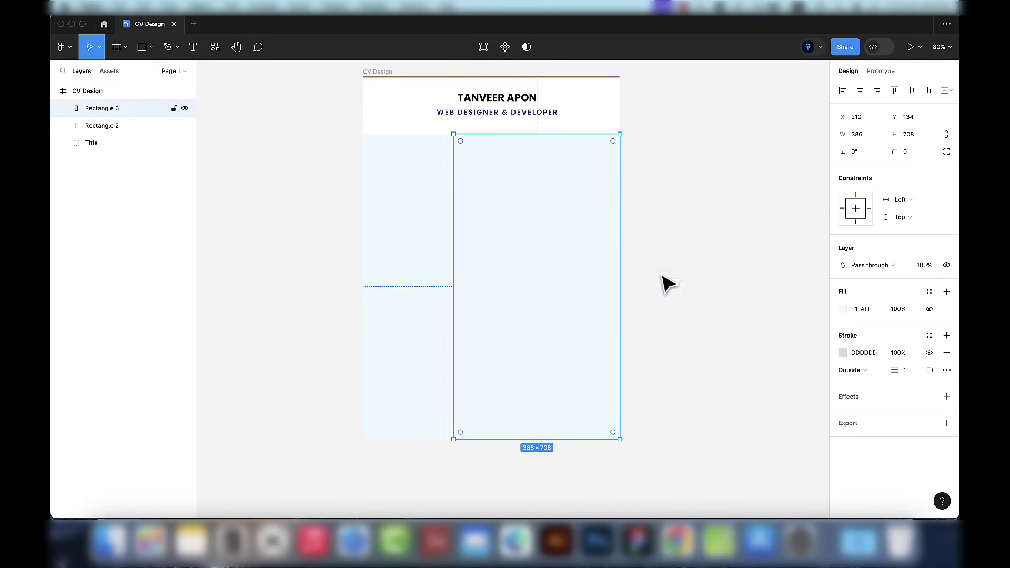
pyautogui.click(843, 310)
pyautogui.moveTo(728, 258); pyautogui.dragTo(703, 240)
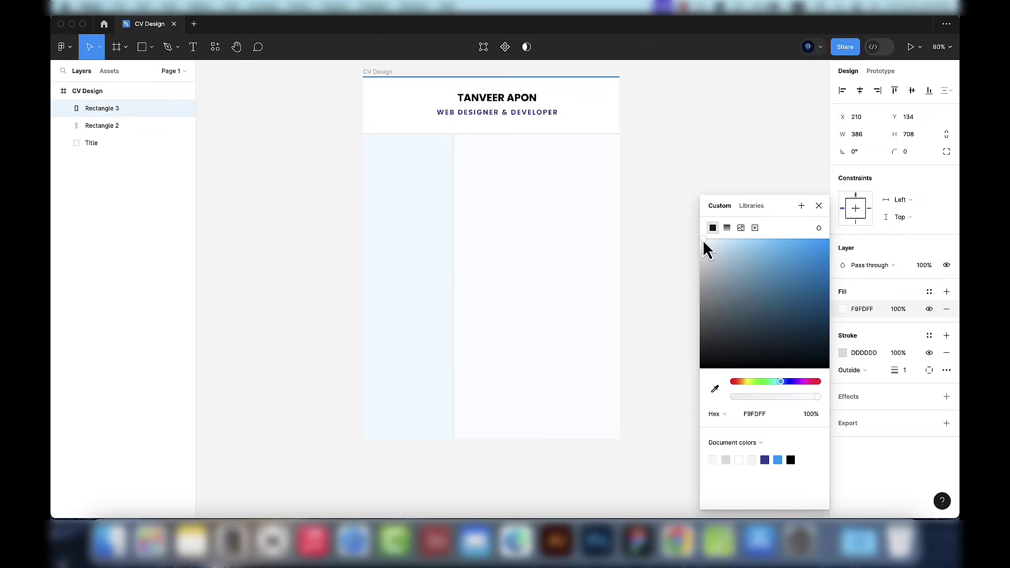
pyautogui.press('Escape')
pyautogui.click(649, 396)
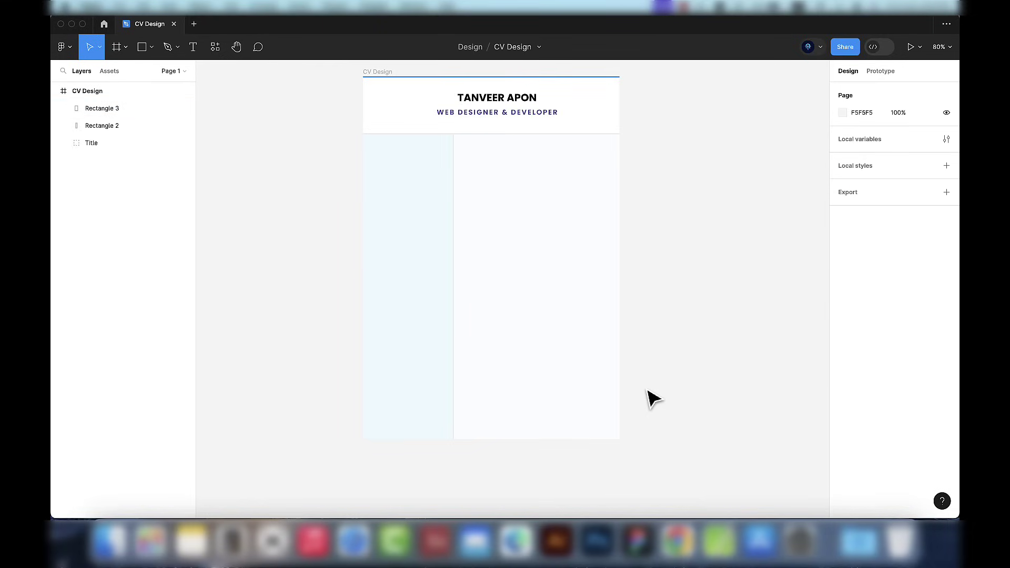
# Step: Match the left column rectangle's fill to the right column by sampling its colour with the eyedropper
pyautogui.scroll(2, 526, 156)
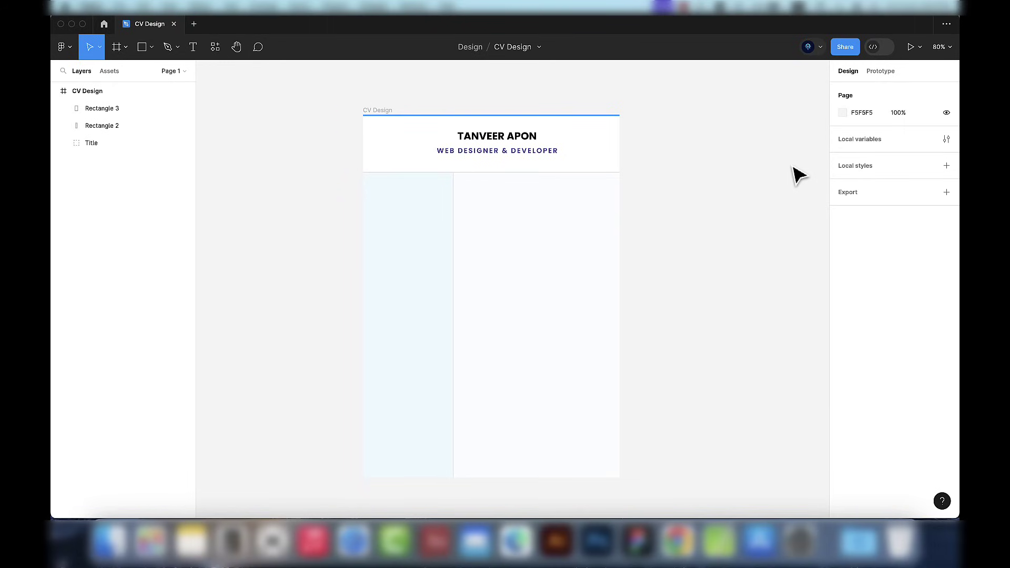
pyautogui.click(446, 246)
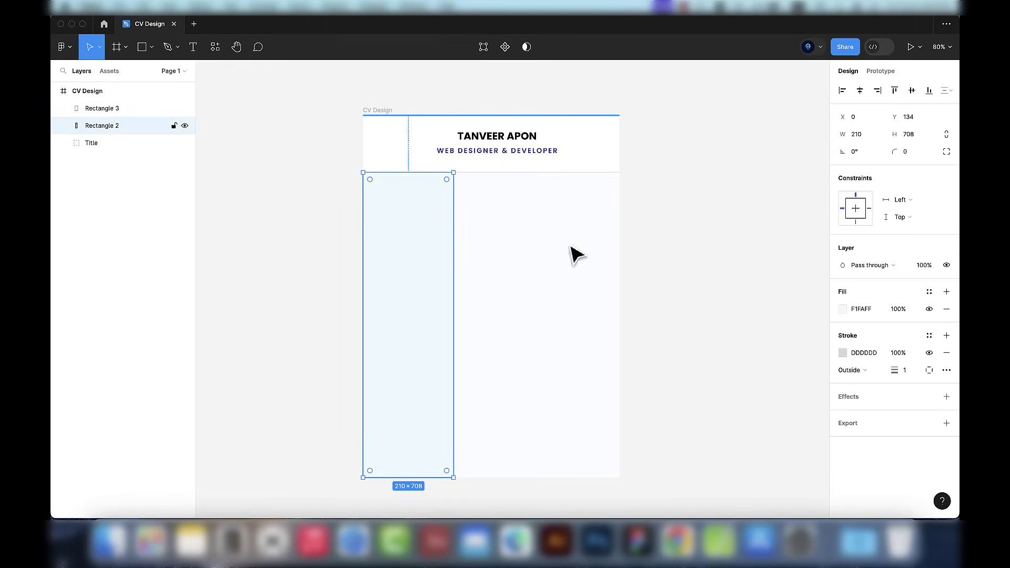
pyautogui.click(844, 310)
pyautogui.click(715, 390)
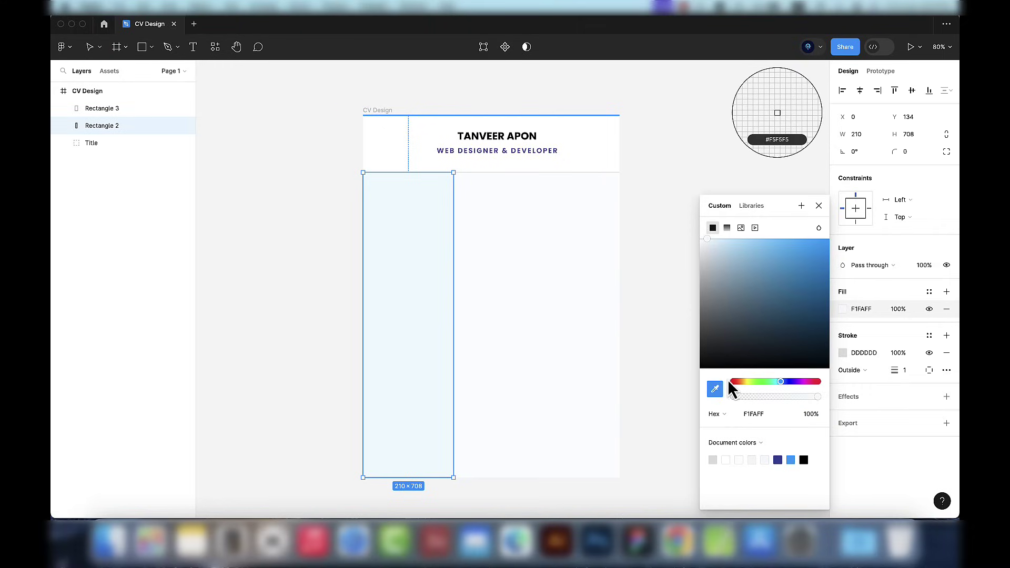
pyautogui.click(606, 320)
pyautogui.click(819, 206)
pyautogui.click(794, 231)
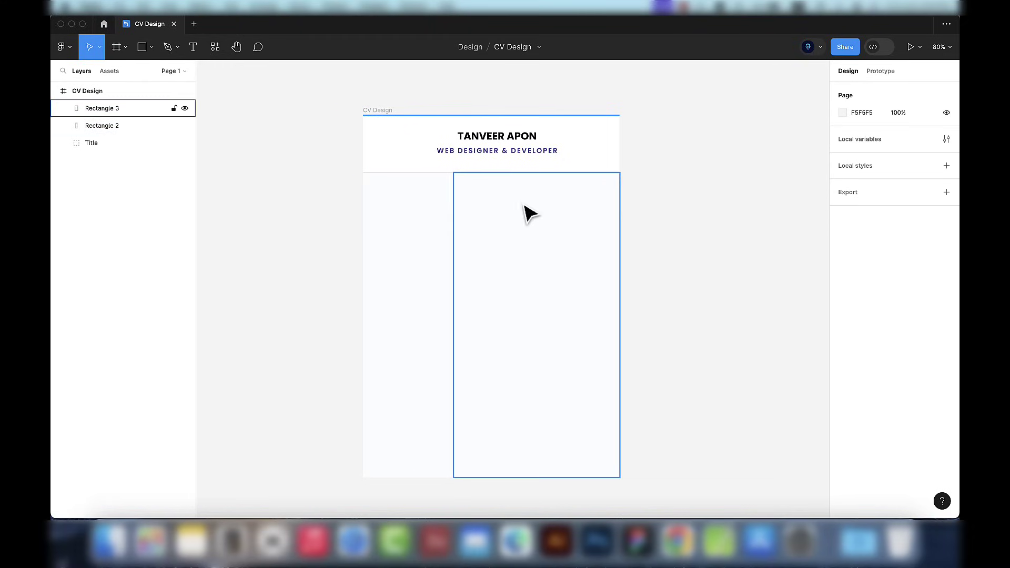
# Step: Add the left-aligned heading text "PROFILE" and place it in the right column's upper-left corner at X 230, Y 148
pyautogui.scroll(5, 502, 163)
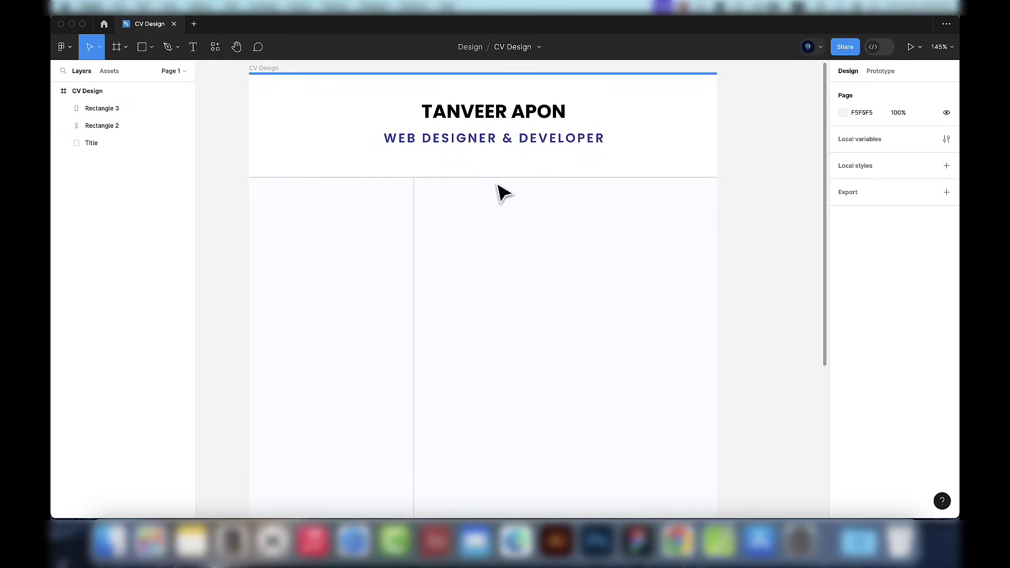
pyautogui.click(194, 47)
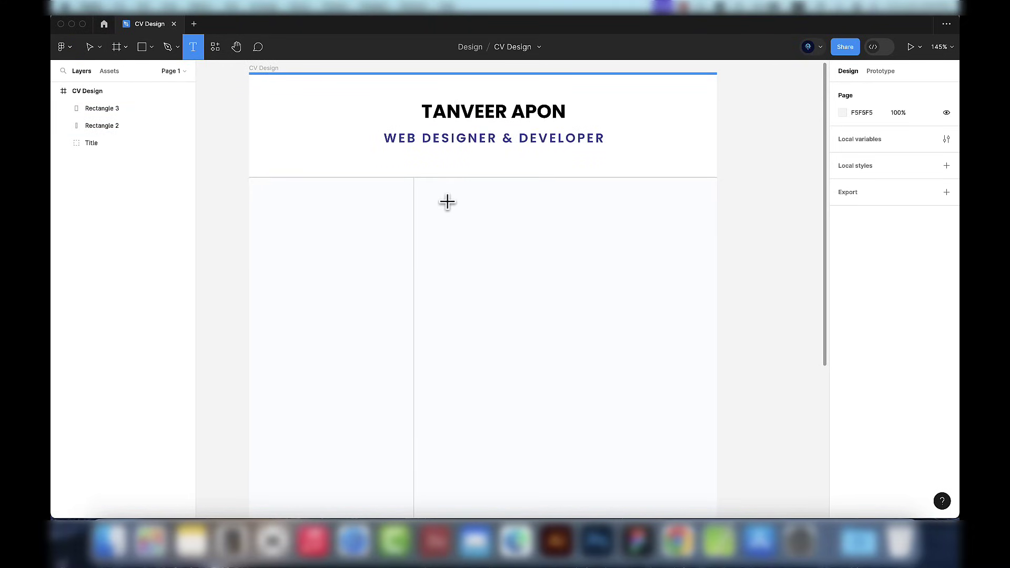
pyautogui.click(447, 202)
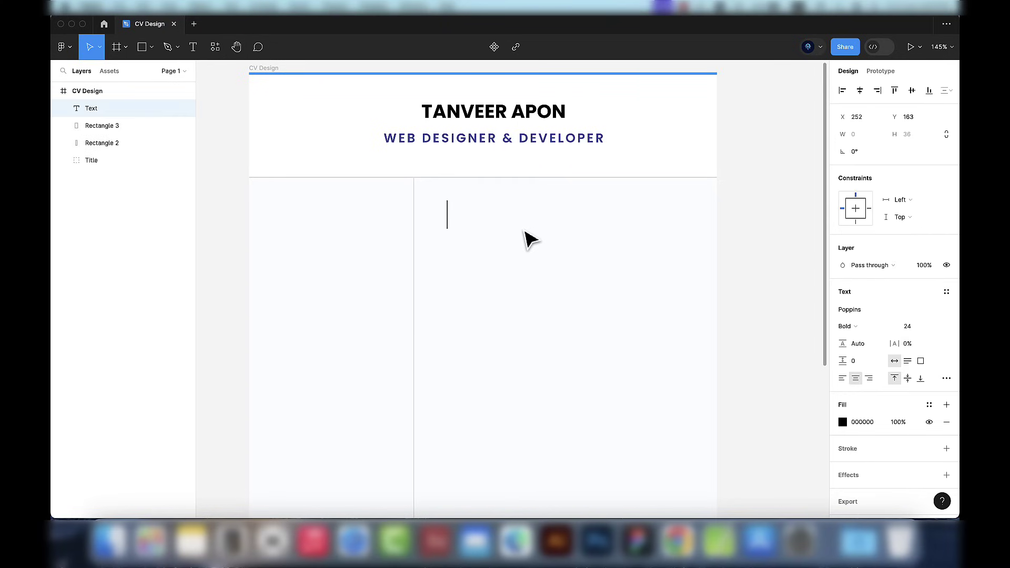
pyautogui.write('PROFILE')
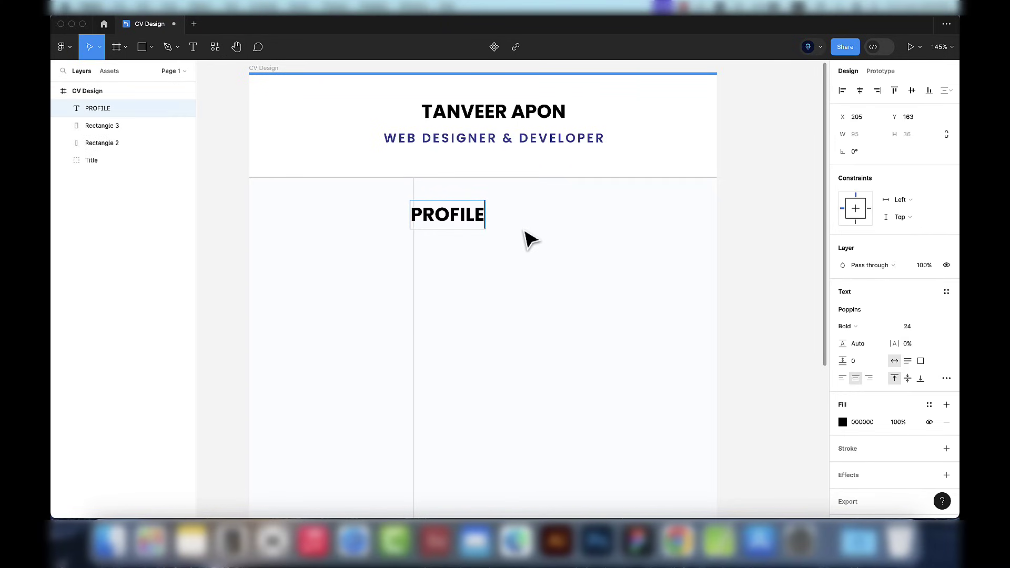
pyautogui.click(842, 379)
pyautogui.click(649, 345)
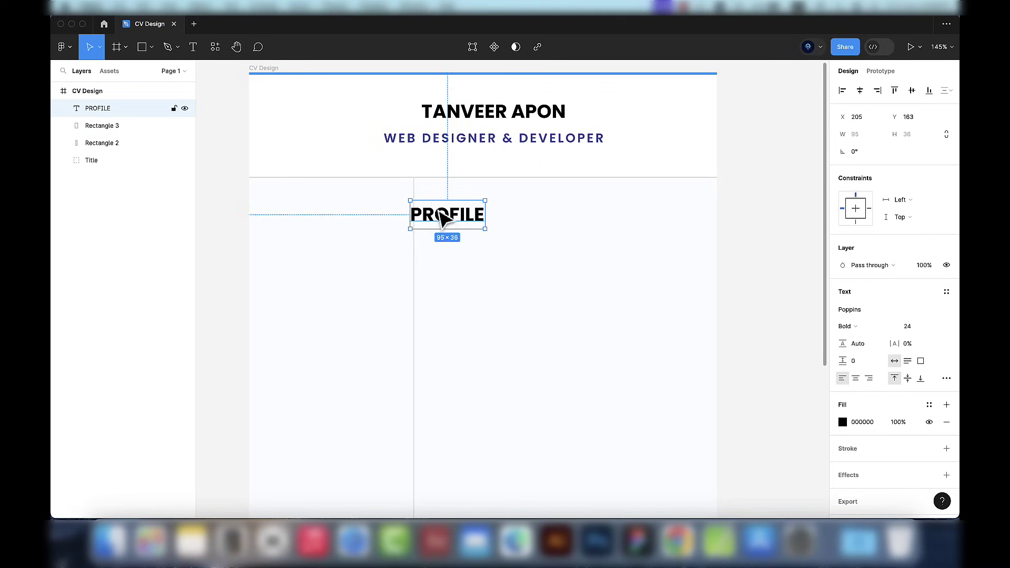
pyautogui.moveTo(444, 226); pyautogui.dragTo(463, 215)
# Step: Set the PROFILE heading's font size to 14, after trying 16, and its weight to SemiBold
pyautogui.click(914, 327)
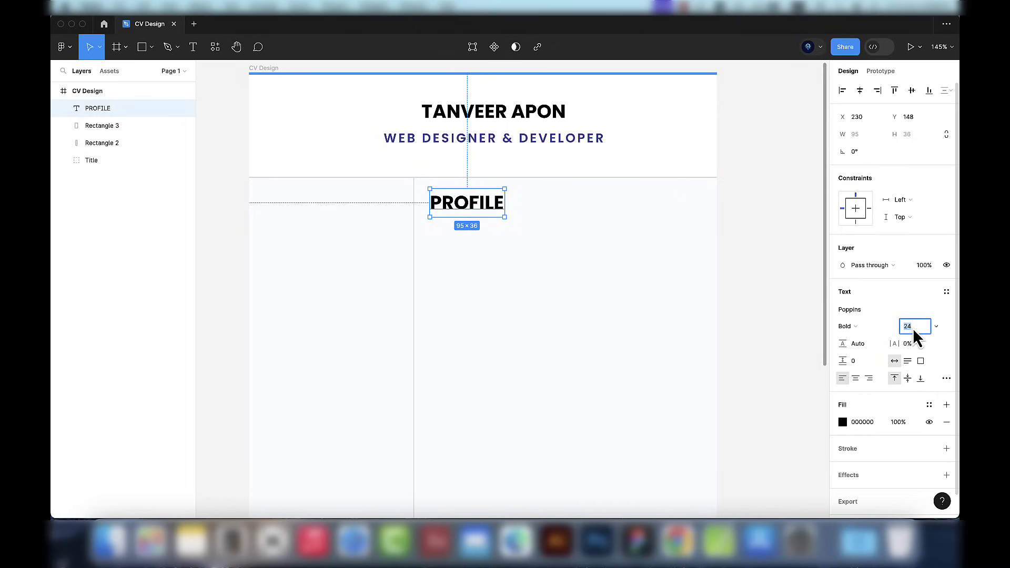
pyautogui.write('16')
pyautogui.press('Return')
pyautogui.write('14')
pyautogui.press('Return')
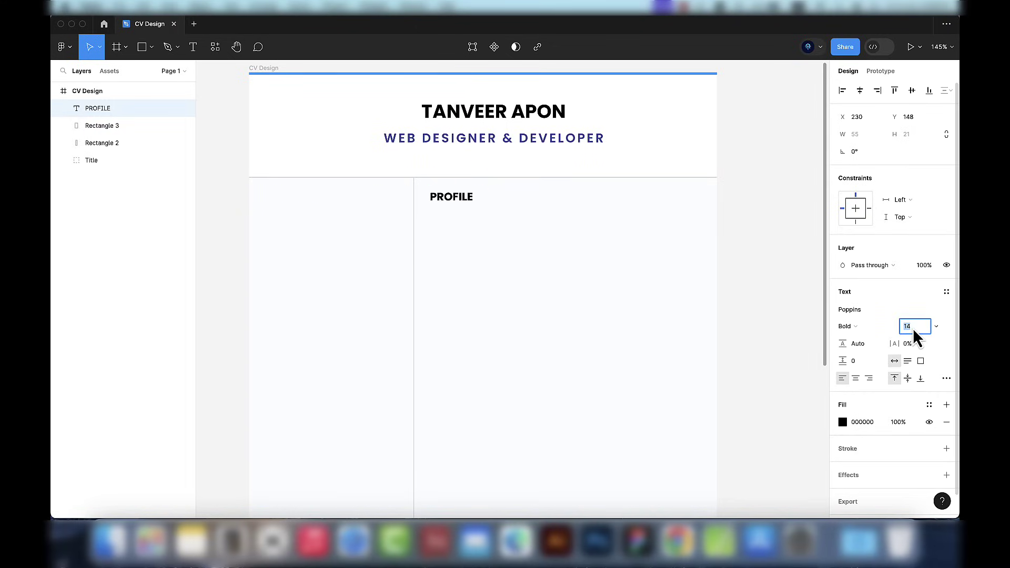
pyautogui.click(893, 327)
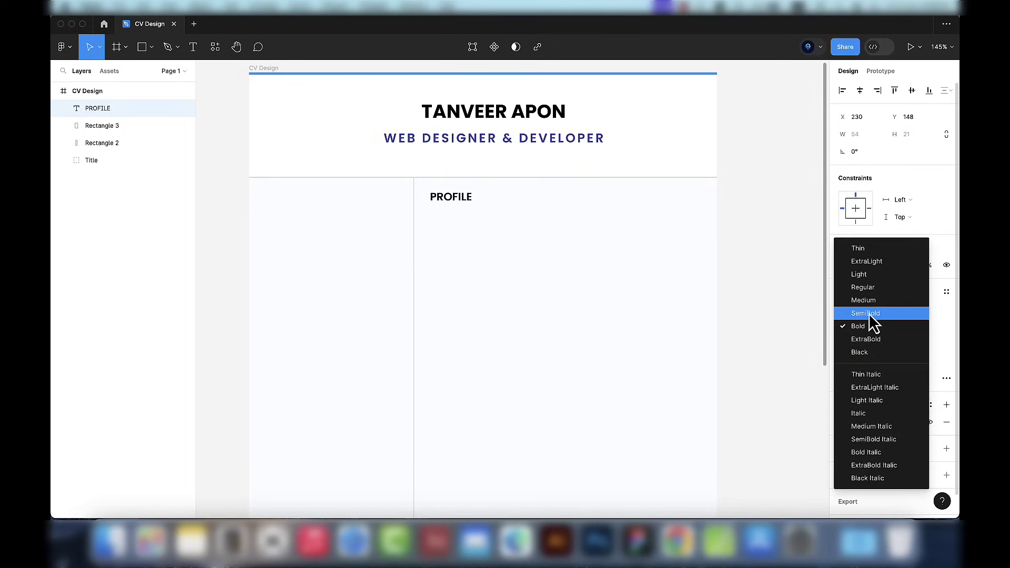
pyautogui.click(871, 311)
pyautogui.click(789, 346)
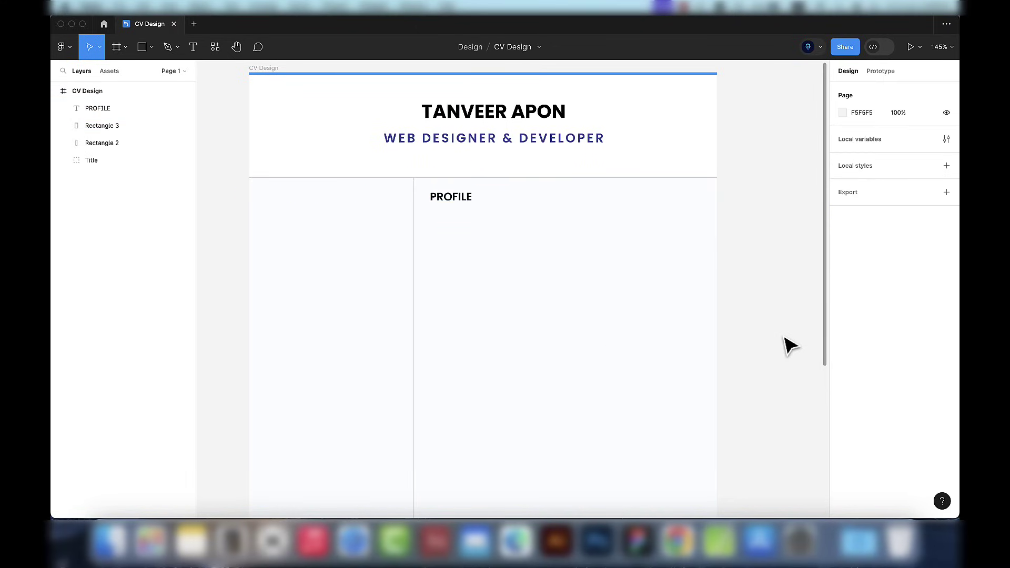
# Step: Add a text box about 338 by 222 under the PROFILE heading and fill it with a Lorem ipsum paragraph
pyautogui.click(193, 47)
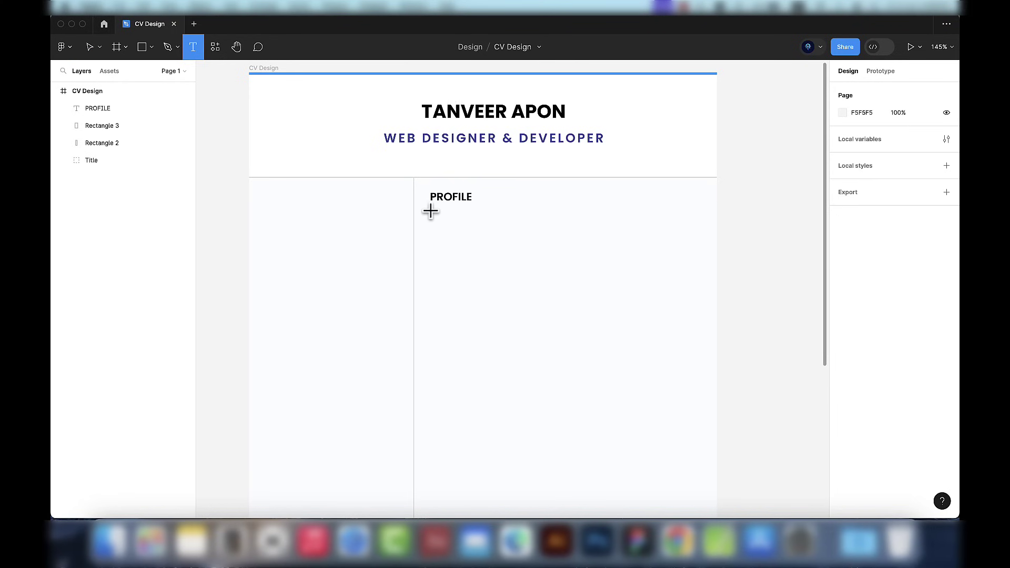
pyautogui.moveTo(430, 211); pyautogui.dragTo(697, 384)
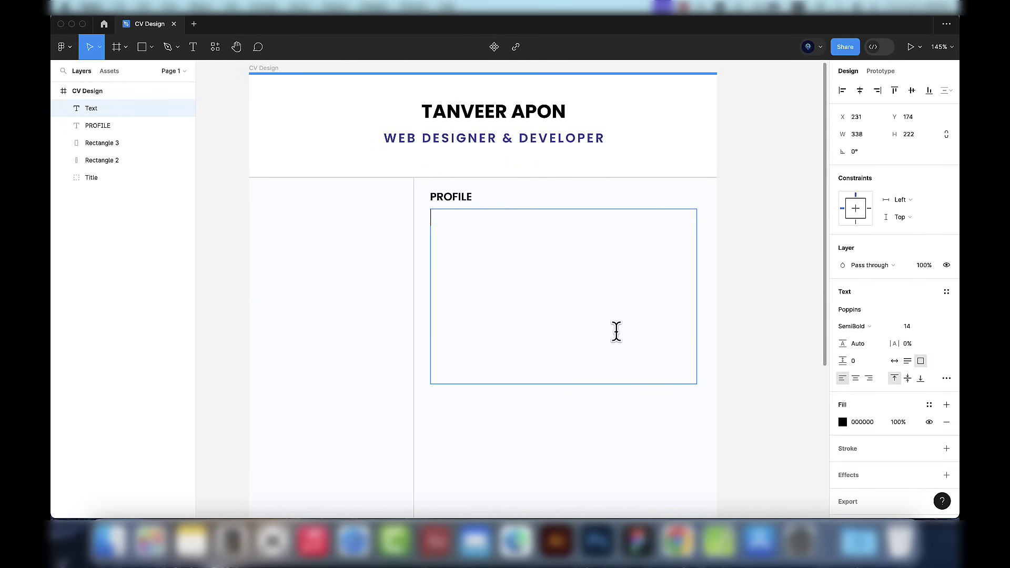
pyautogui.write('Lorem ipsum dolor sit amet, consectetur adipiscing elit. Cras tincidunt turpis sed odio sagittis, posuere ornare mauris lobortis. In non orci et mi auctor volutpat. Sed lacinia urna felis, vitae fermentum odio condimentum quis. Duis rutrum vel nibh ut porta. Nunc id augue mattis, ultricies dolor in, dapibus erat.')
pyautogui.press('Escape')
# Step: Remove the uppercase setting from the Lorem ipsum paragraph and set its font weight to Regular
pyautogui.click(947, 379)
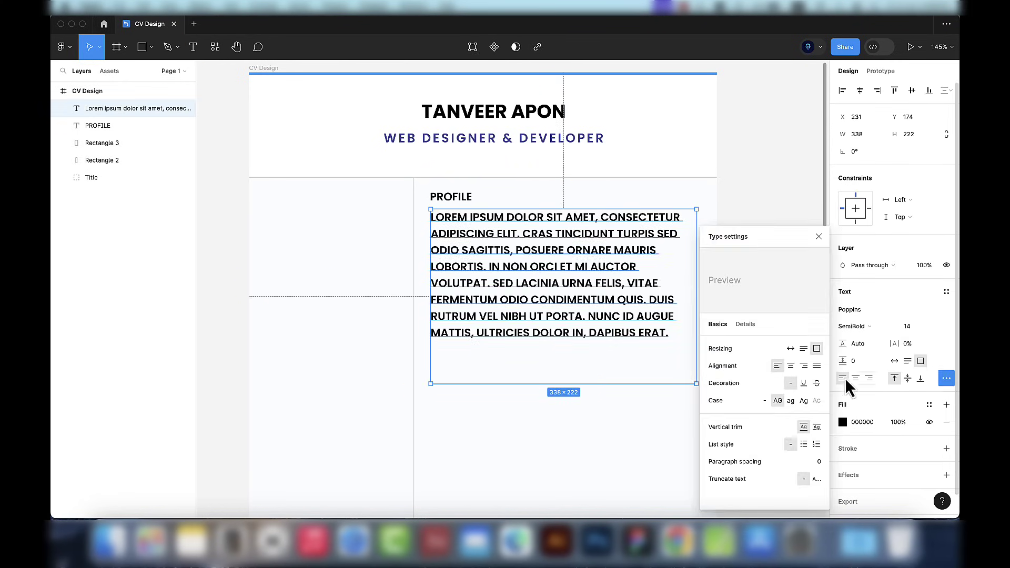
pyautogui.click(767, 401)
pyautogui.click(819, 236)
pyautogui.click(851, 326)
pyautogui.click(853, 310)
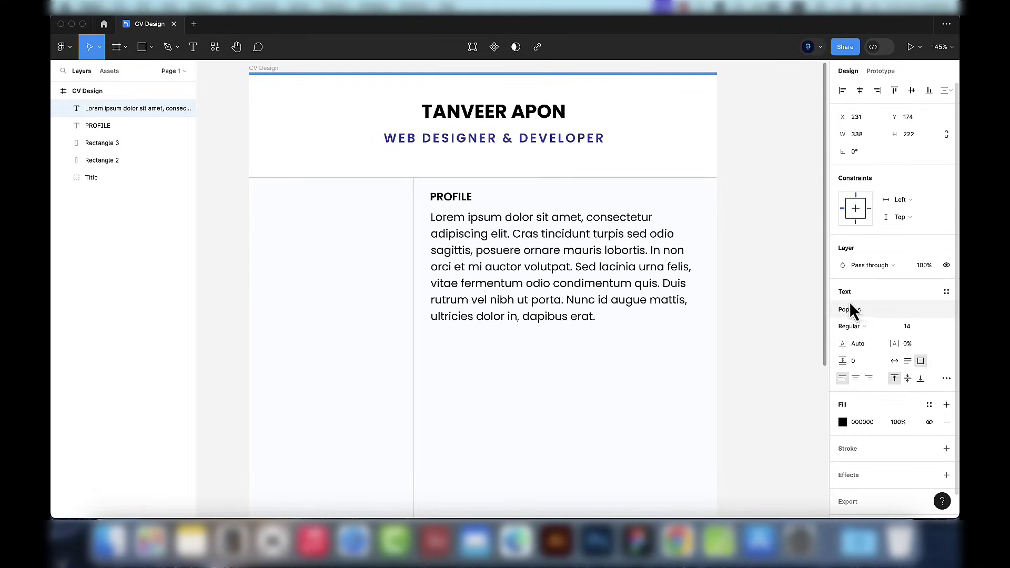
# Step: Set the Lorem ipsum paragraph's font size to 8
pyautogui.click(918, 325)
pyautogui.press('Down')
pyautogui.press('Down')
pyautogui.press('Down')
pyautogui.press('Down')
pyautogui.press('Down')
pyautogui.press('Down')
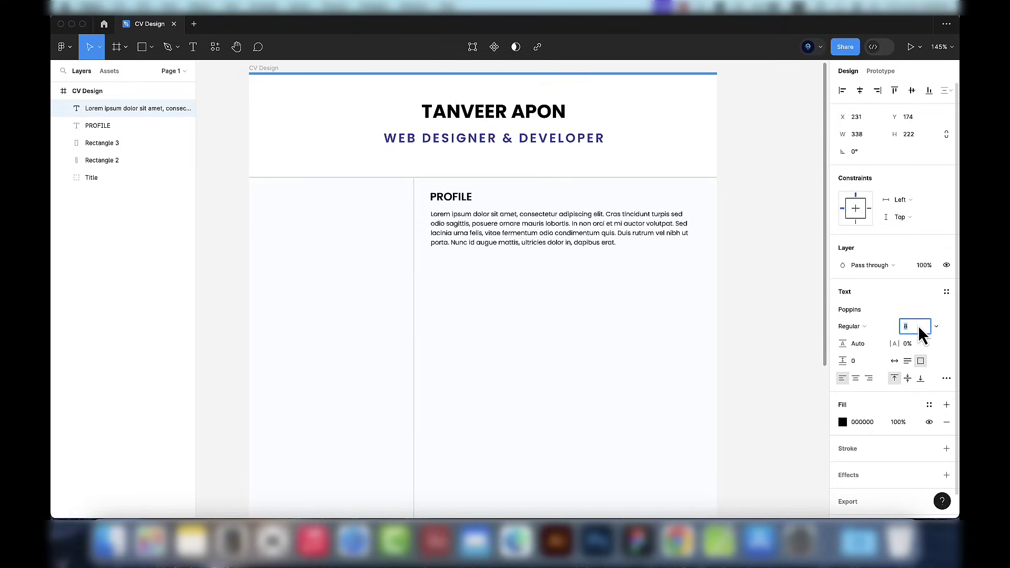
# Step: Set the paragraph's line height to 14 and shrink its text box to about 325 by 62
pyautogui.scroll(-3, 736, 326)
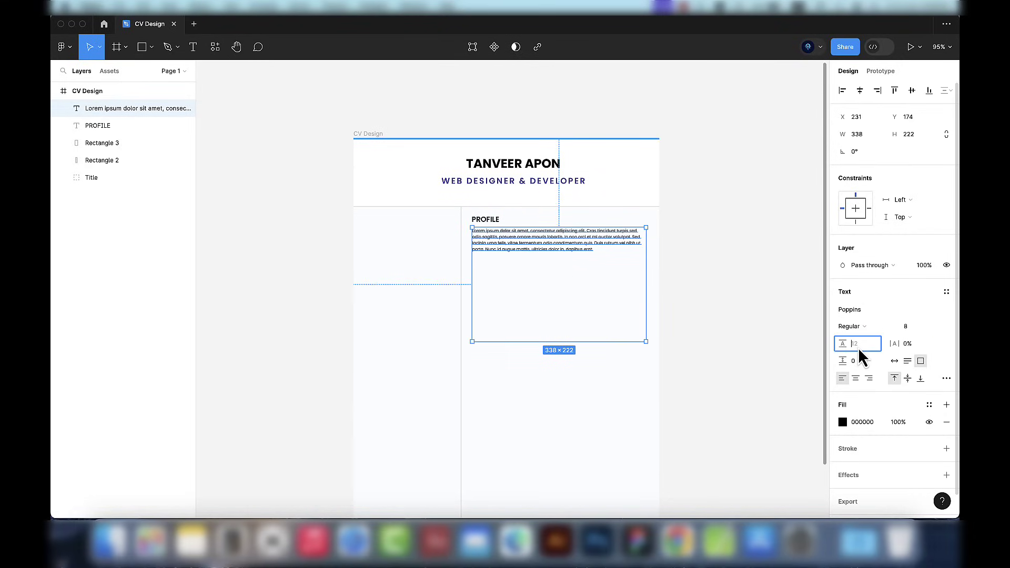
pyautogui.write('15')
pyautogui.press('Return')
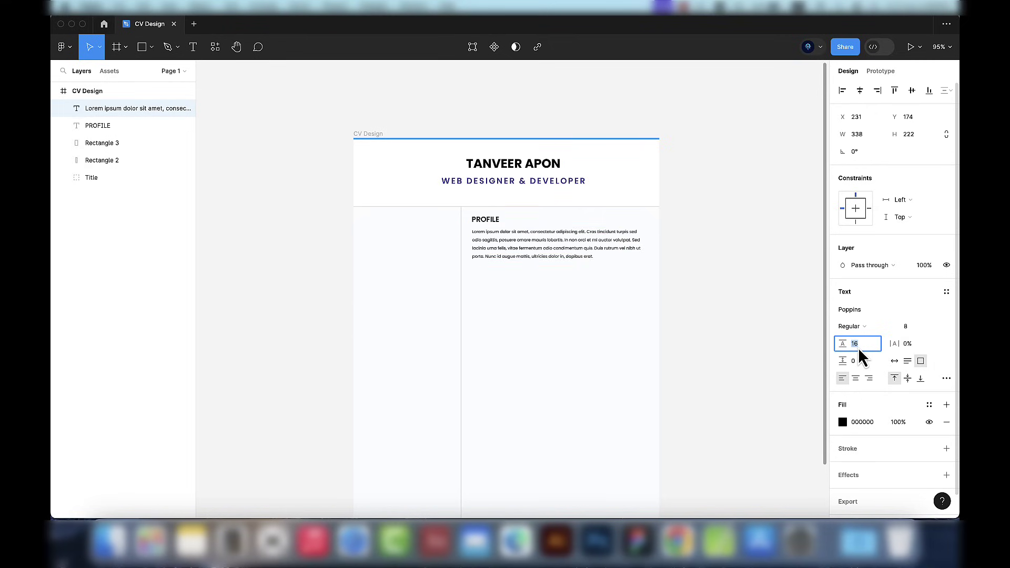
pyautogui.press('Down')
pyautogui.press('Return')
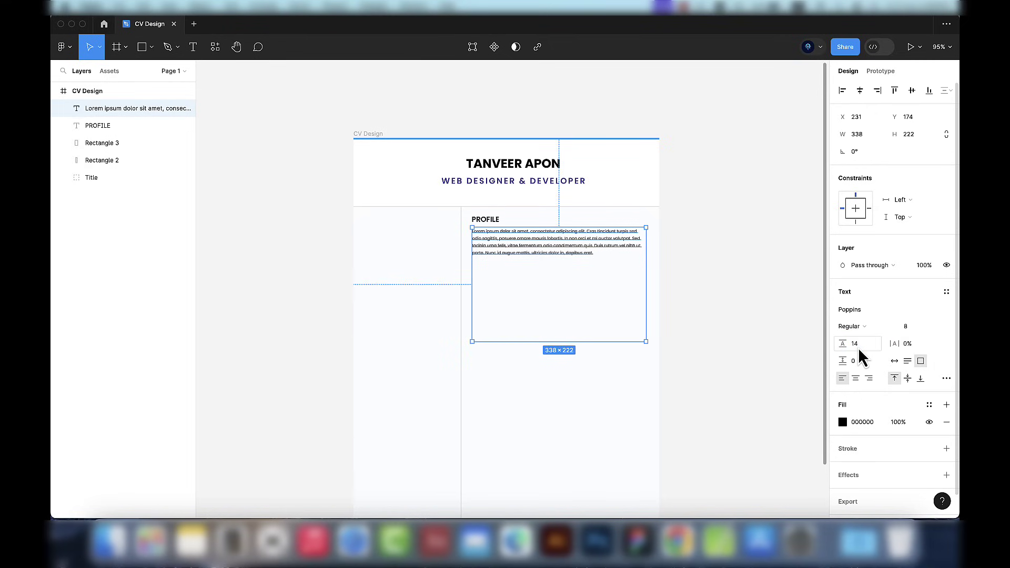
pyautogui.moveTo(646, 277); pyautogui.dragTo(640, 276)
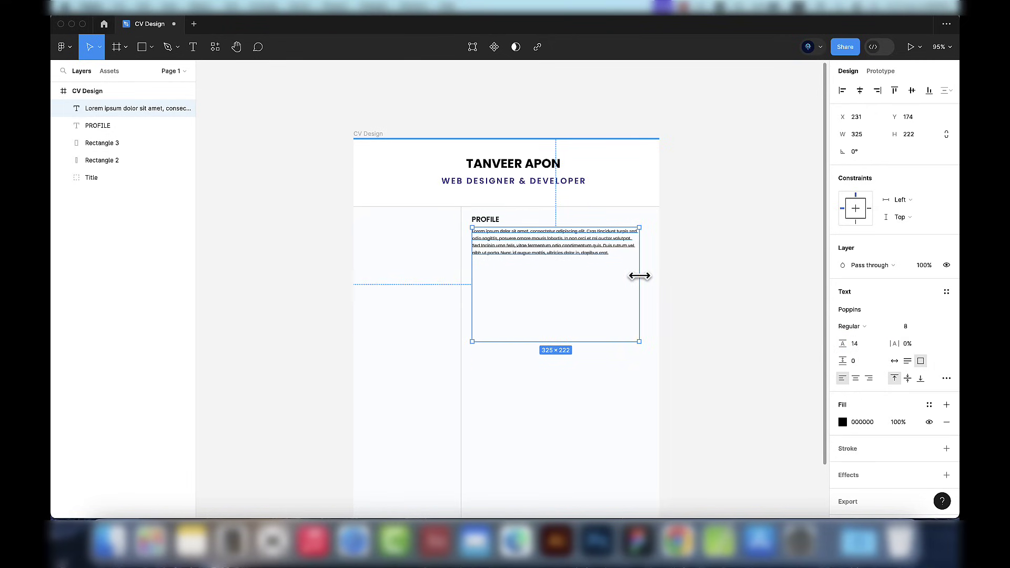
pyautogui.moveTo(589, 342); pyautogui.dragTo(310, 251)
# Step: Move the PROFILE heading and its paragraph together slightly away from the column's corner to X 233, Y 153
pyautogui.keyDown('shift'); pyautogui.click(107, 125); pyautogui.keyUp('shift')
pyautogui.hotkey('shift', 'Right')
pyautogui.hotkey('shift', 'Down')
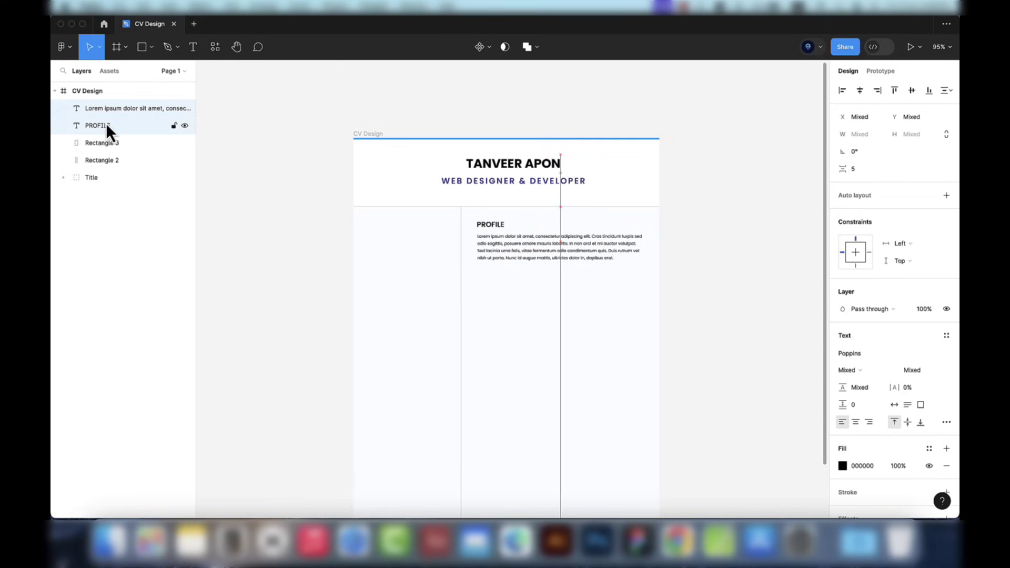
pyautogui.press('Left')
pyautogui.press('Left')
pyautogui.press('Left')
pyautogui.press('Left')
pyautogui.press('Left')
pyautogui.press('Left')
pyautogui.press('Up')
pyautogui.press('Up')
pyautogui.press('Up')
pyautogui.press('Up')
pyautogui.press('Up')
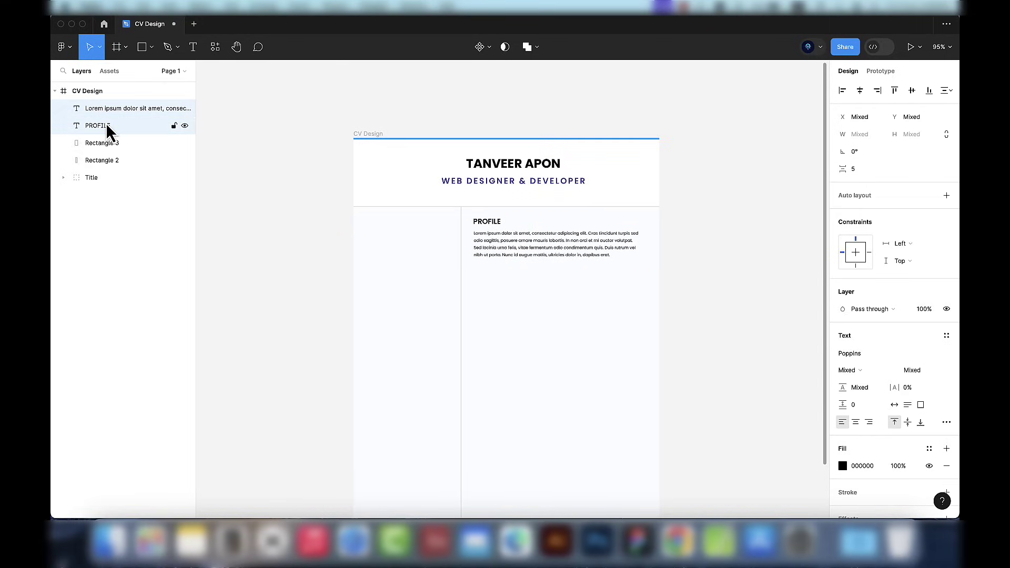
# Step: Group the PROFILE heading with its paragraph and name the group "Profile"
pyautogui.click(735, 346)
pyautogui.scroll(-3, 516, 106)
pyautogui.scroll(3, 525, 232)
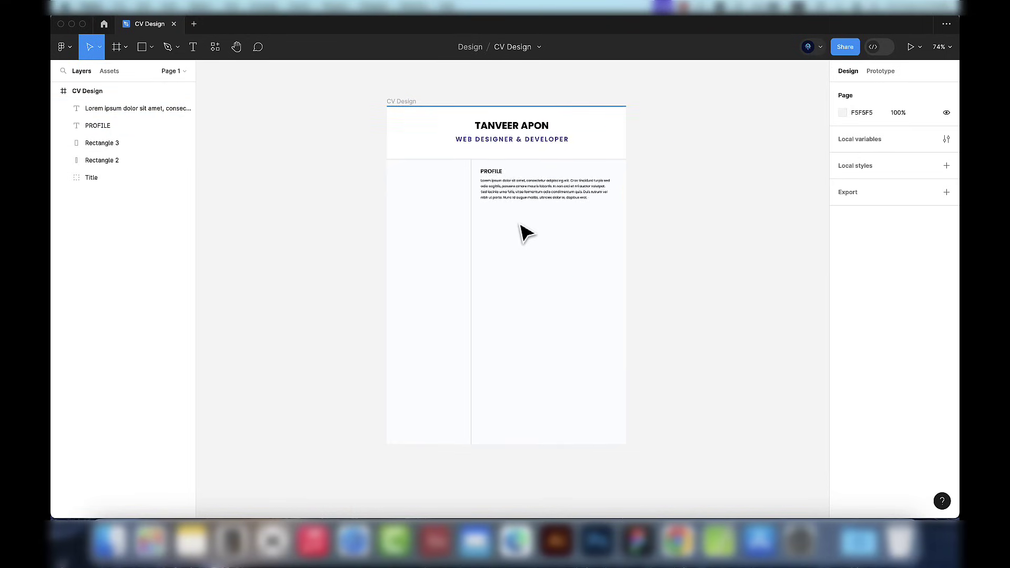
pyautogui.click(91, 123)
pyautogui.keyDown('shift'); pyautogui.click(98, 122); pyautogui.keyUp('shift')
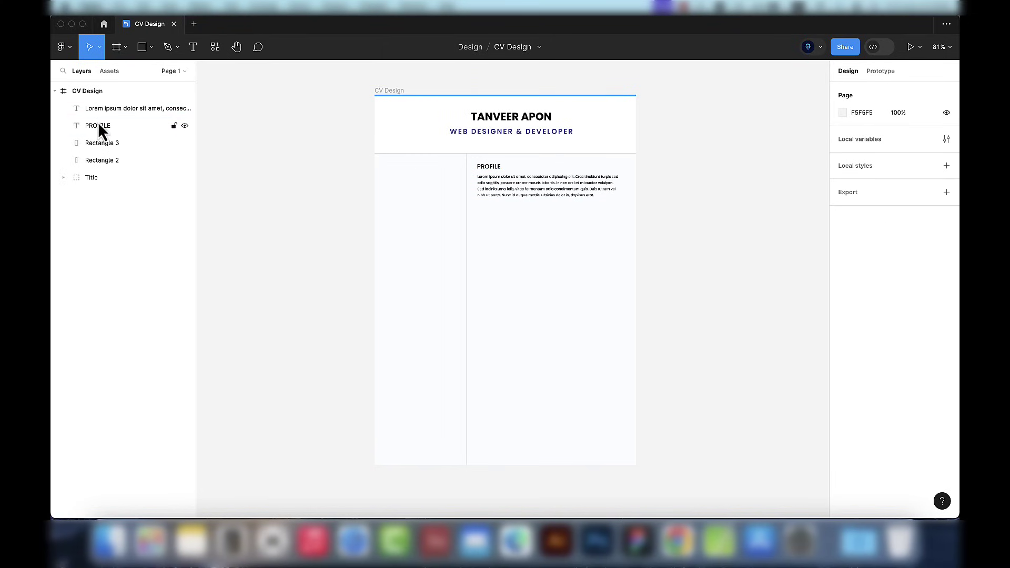
pyautogui.hotkey('ctrl', 'z')
pyautogui.press('super+g')
pyautogui.doubleClick(100, 109)
pyautogui.write('P')
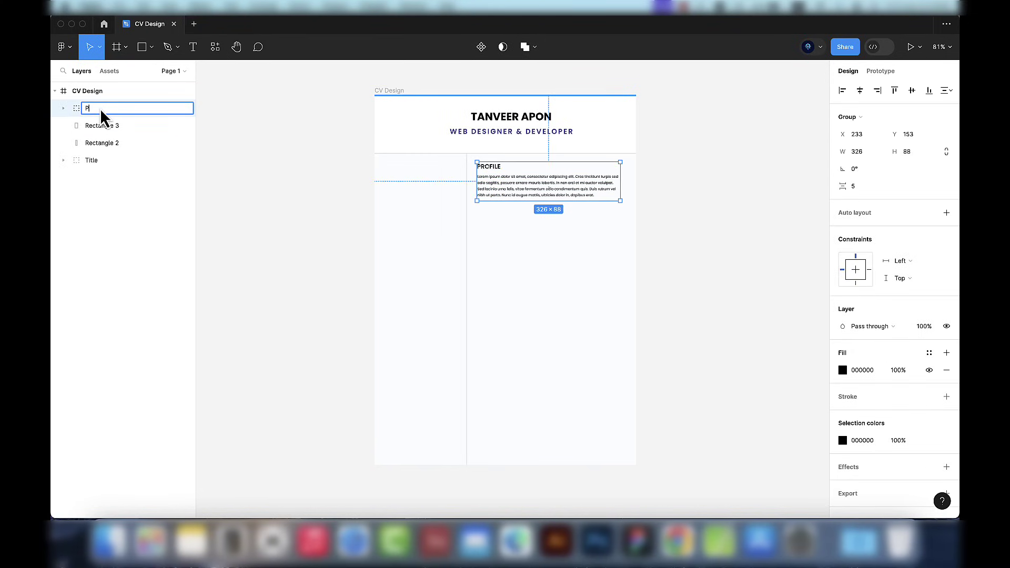
pyautogui.write('rofile')
pyautogui.press('Return')
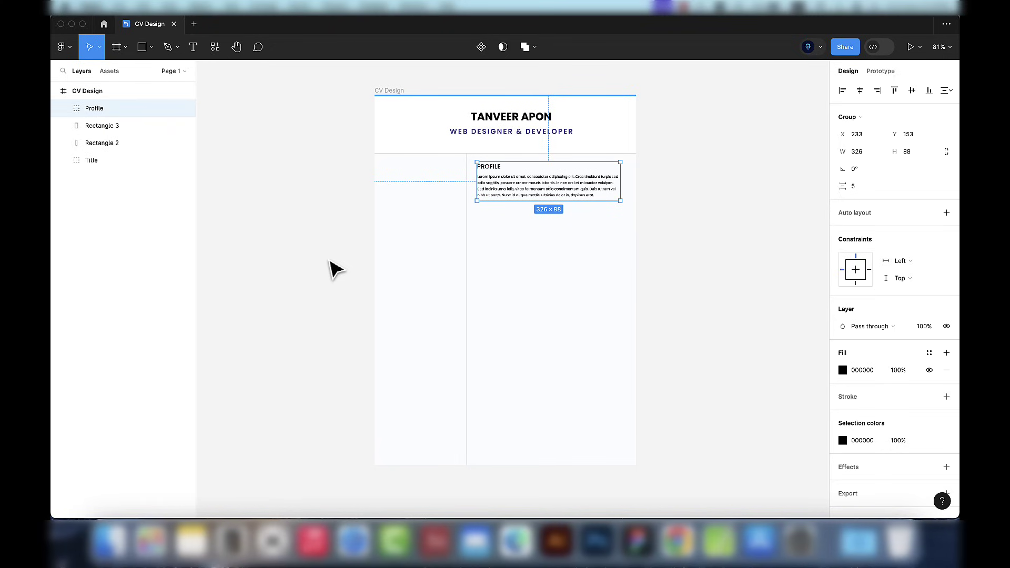
# Step: Move the paragraph inside the Profile group down to Y 189, leaving a gap under the heading
pyautogui.scroll(2, 604, 182)
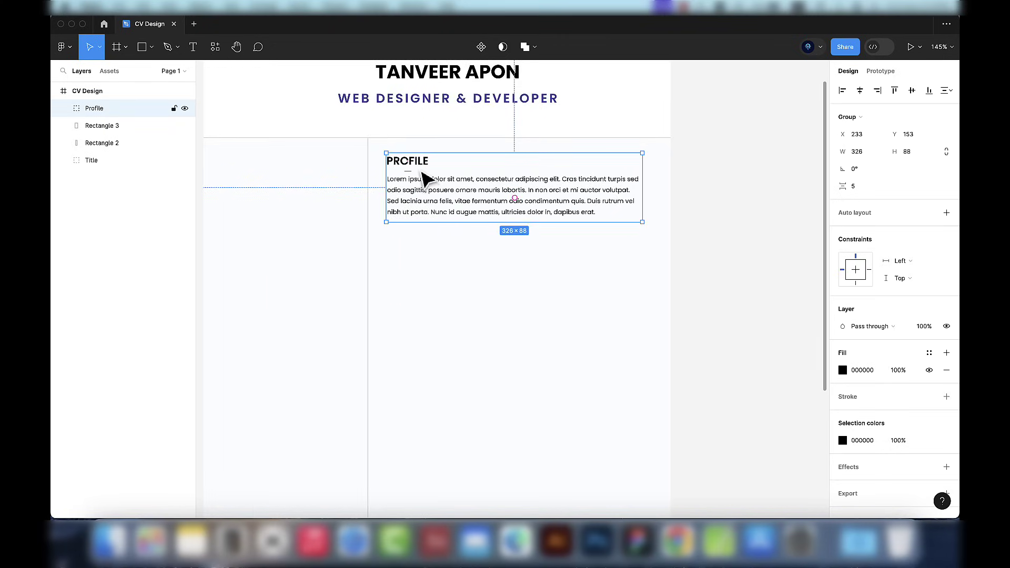
pyautogui.doubleClick(421, 179)
pyautogui.hotkey('shift', 'Down')
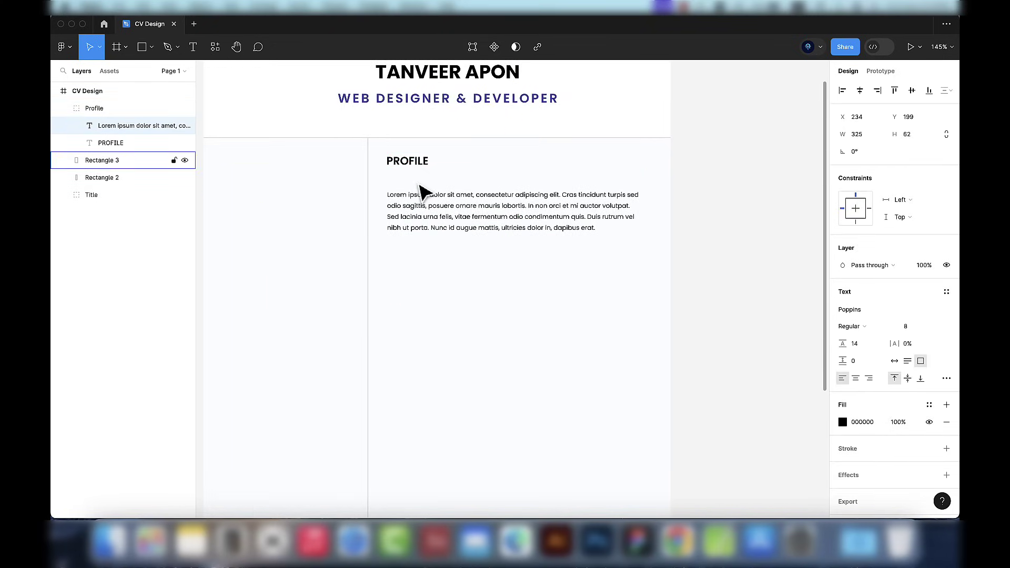
# Step: Draw a thin rectangle about 115 by 2 under the PROFILE heading and fill it with light blue 00A1FC
pyautogui.click(150, 47)
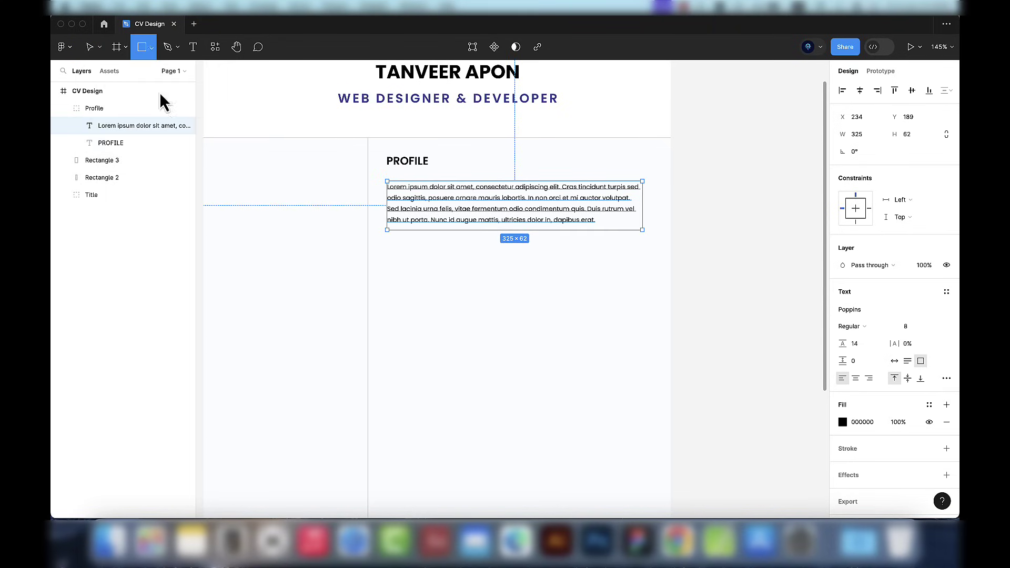
pyautogui.moveTo(397, 169); pyautogui.dragTo(487, 170)
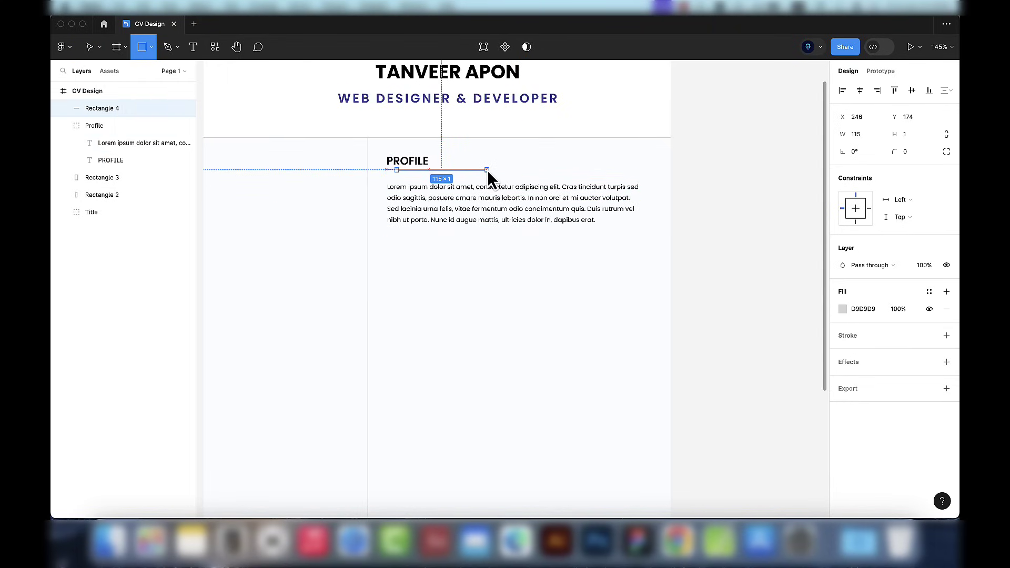
pyautogui.moveTo(915, 140); pyautogui.dragTo(918, 141)
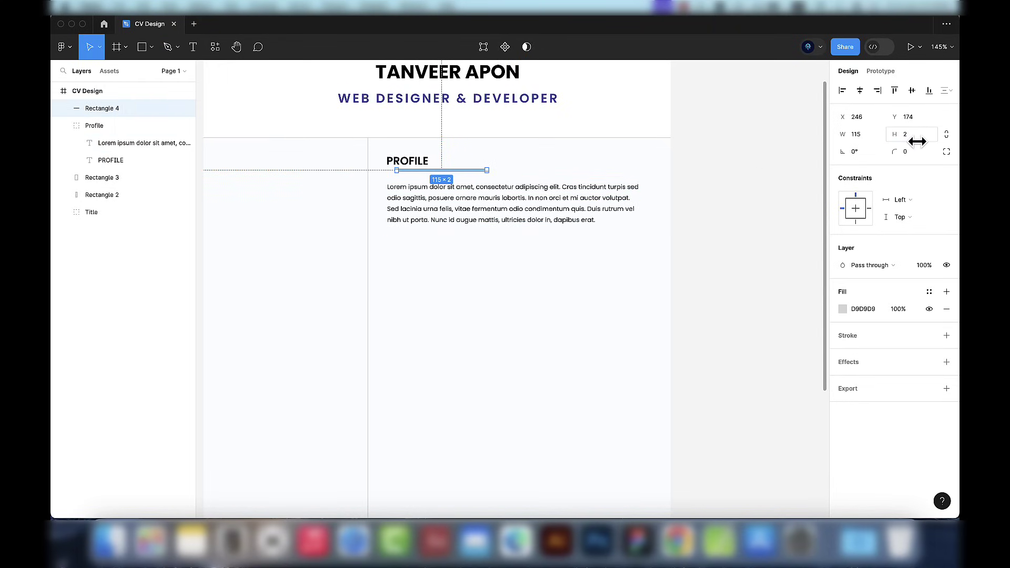
pyautogui.click(843, 309)
pyautogui.click(805, 461)
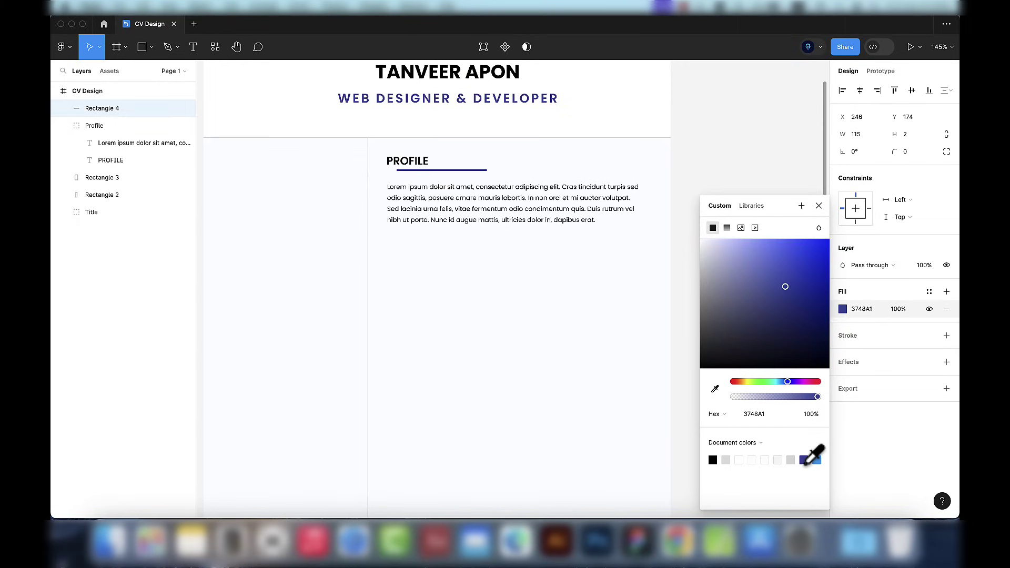
pyautogui.click(817, 461)
pyautogui.click(819, 205)
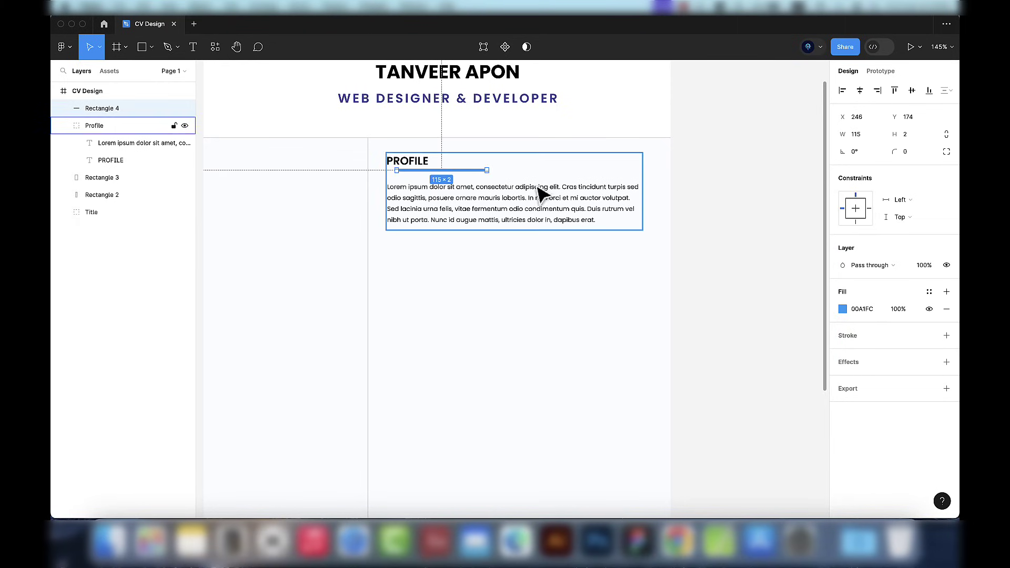
# Step: Align the blue line with the heading's left edge at X 234, Y 179, and set its height to 1
pyautogui.scroll(5, 428, 192)
pyautogui.moveTo(427, 193); pyautogui.dragTo(410, 200)
pyautogui.scroll(-5, 416, 194)
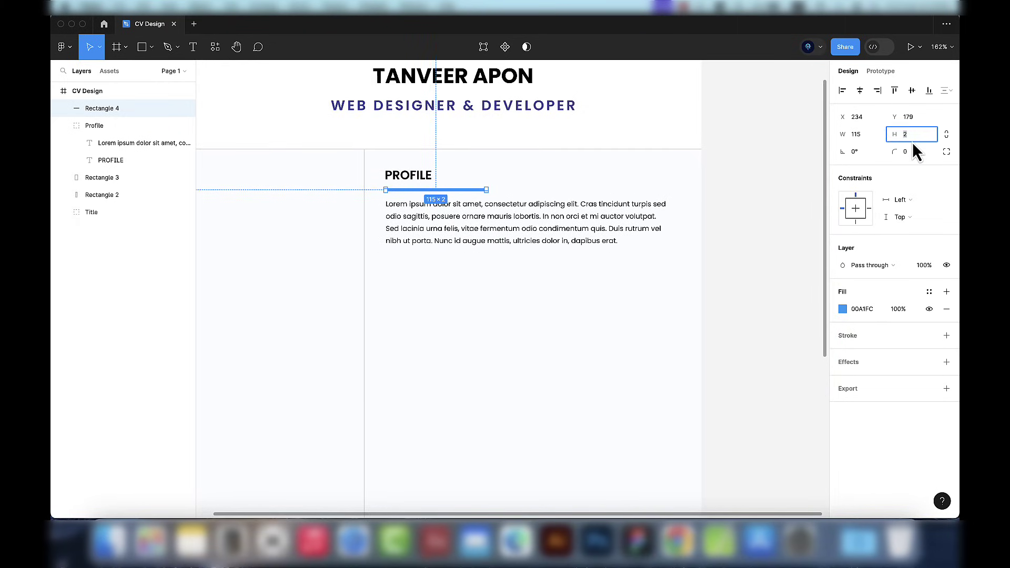
pyautogui.click(763, 195)
pyautogui.scroll(-5, 503, 191)
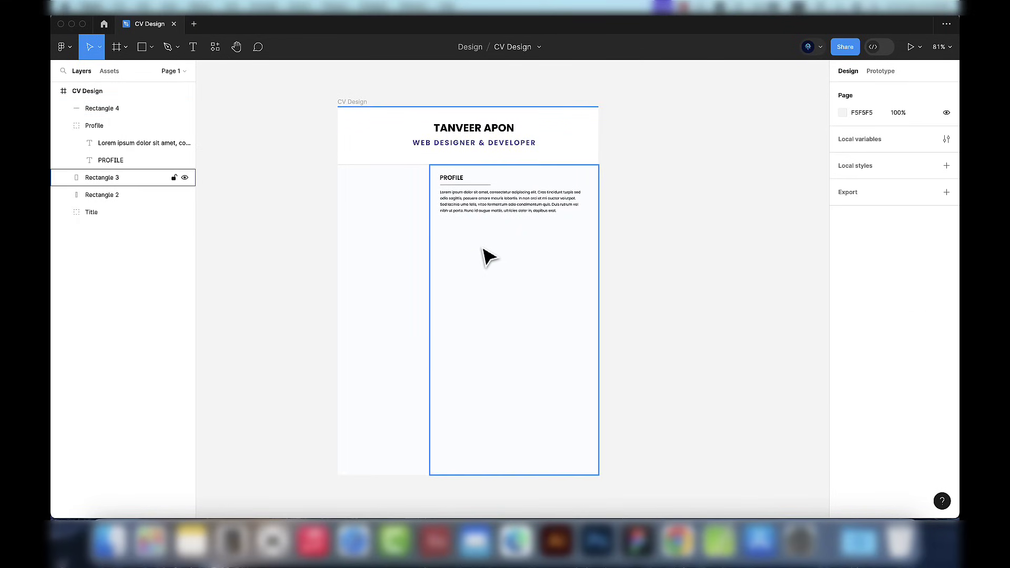
# Step: Move the blue line's layer into the Profile group, between the paragraph and heading layers
pyautogui.scroll(3, 483, 255)
pyautogui.click(106, 178)
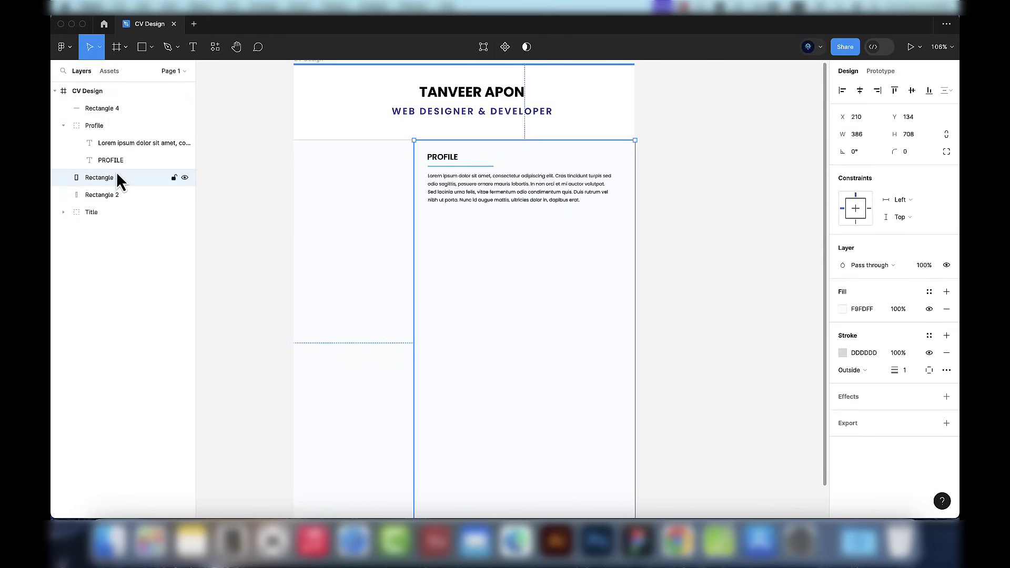
pyautogui.moveTo(91, 109); pyautogui.dragTo(97, 131)
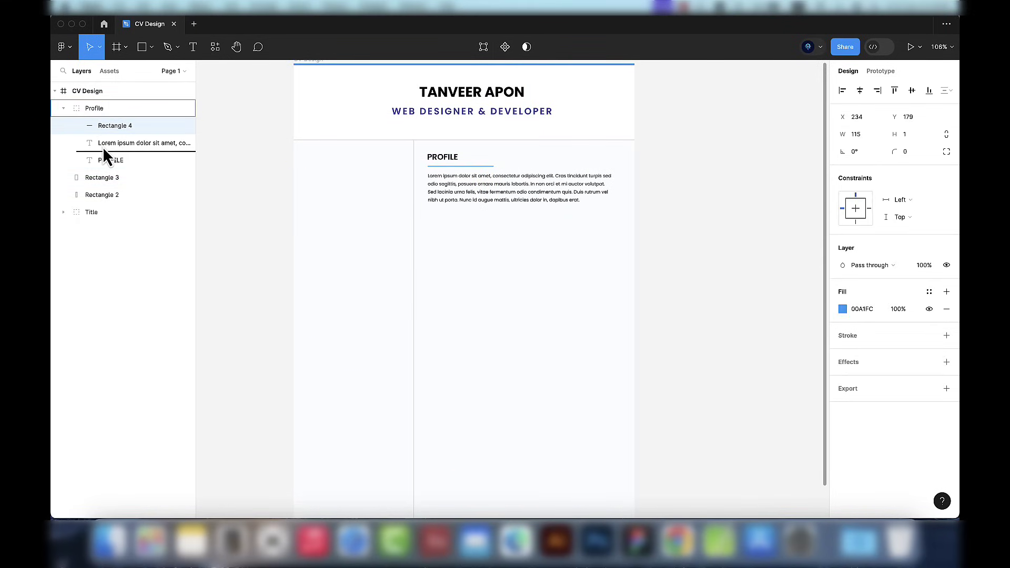
pyautogui.click(67, 110)
# Step: Duplicate the Profile group below the original at Y 279 and change the copy's heading to "work experience"
pyautogui.moveTo(476, 188); pyautogui.dragTo(451, 261)
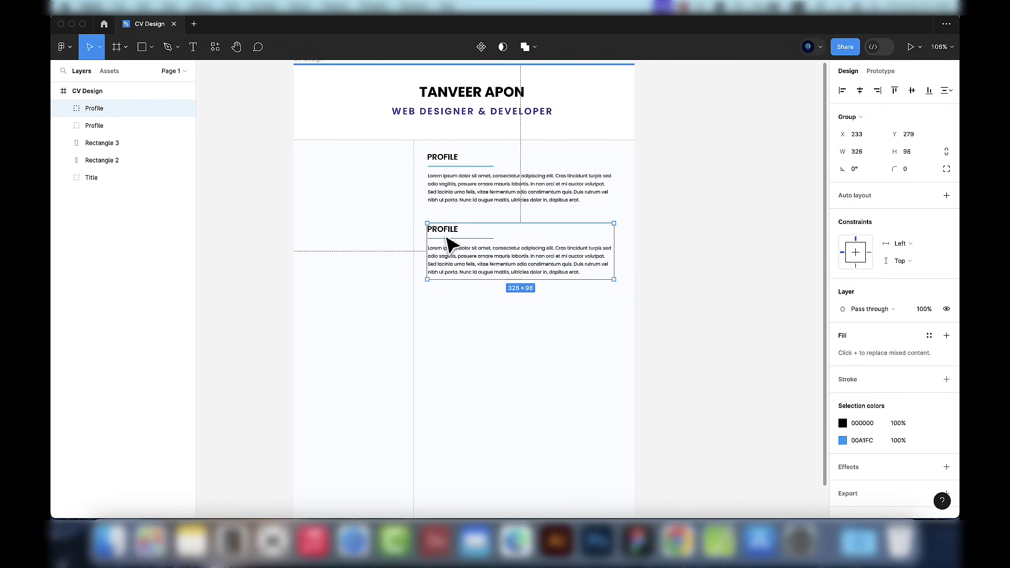
pyautogui.doubleClick(447, 231)
pyautogui.write('w')
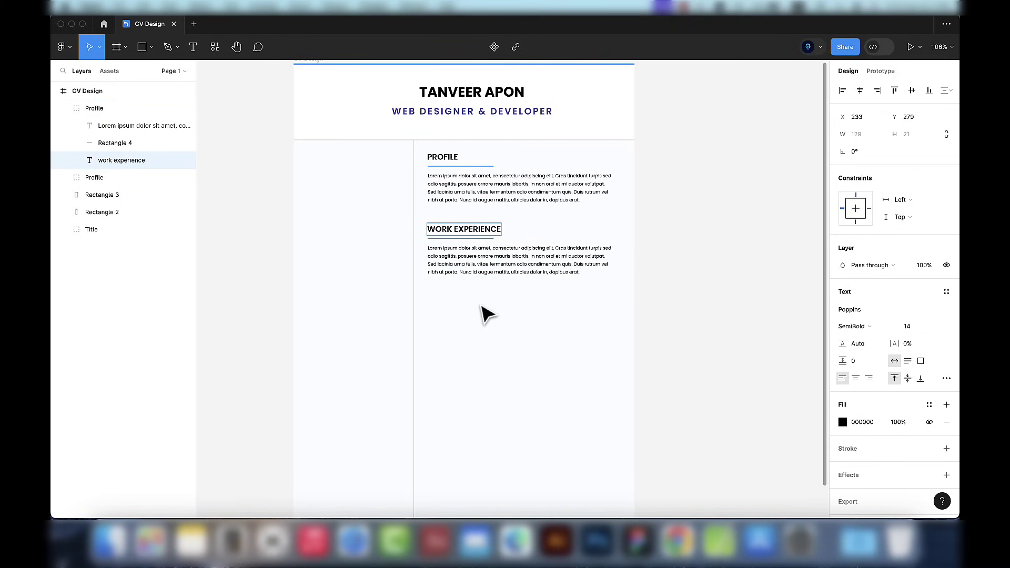
# Step: Narrow the WORK EXPERIENCE paragraph's box from its left side to about 197 wide, starting at X 362
pyautogui.click(492, 266)
pyautogui.doubleClick(492, 272)
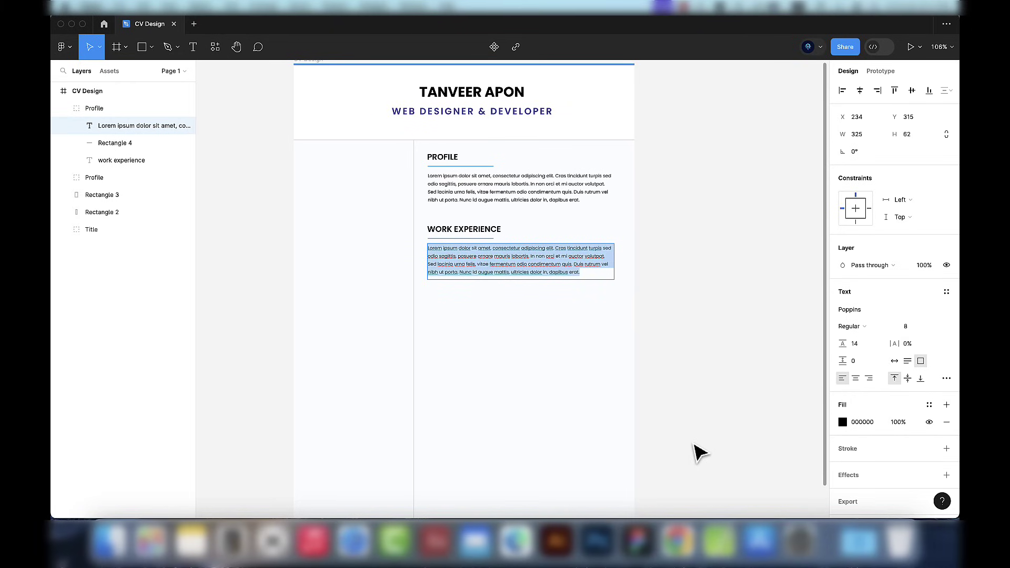
pyautogui.scroll(5, 554, 274)
pyautogui.press('Escape')
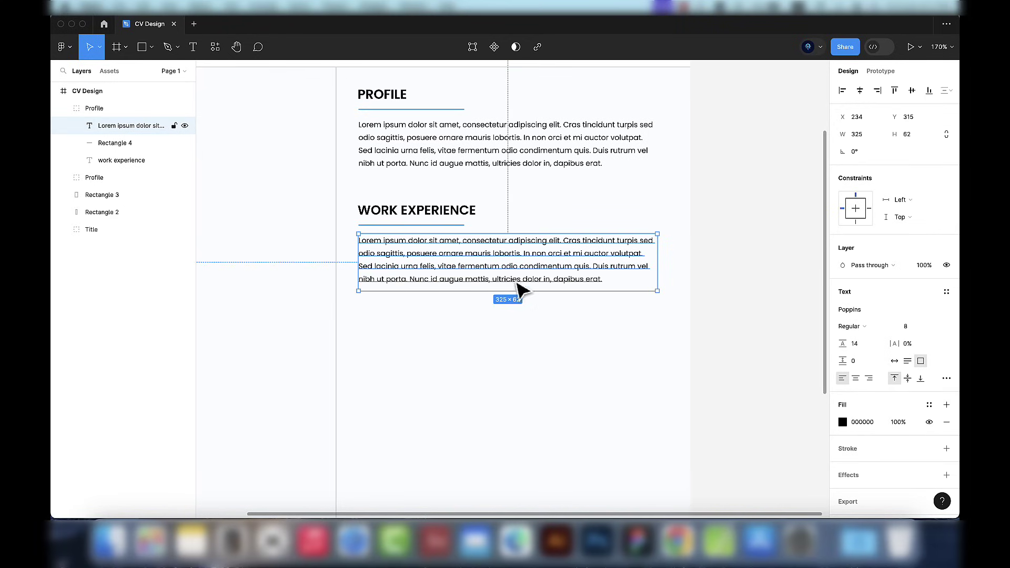
pyautogui.doubleClick(494, 279)
pyautogui.press('Escape')
pyautogui.moveTo(359, 263); pyautogui.dragTo(475, 266)
pyautogui.moveTo(544, 289); pyautogui.dragTo(543, 328)
# Step: Trim the WORK EXPERIENCE paragraph's text so it ends at "vitae fermentum odio condimentum quis."
pyautogui.doubleClick(621, 289)
pyautogui.moveTo(631, 292); pyautogui.dragTo(558, 274)
pyautogui.press('BackSpace')
pyautogui.press('Escape')
# Step: Replace the upper paragraph copy's text with "Job Title Goes Here" and shrink its box to about 197 by 13
pyautogui.doubleClick(554, 271)
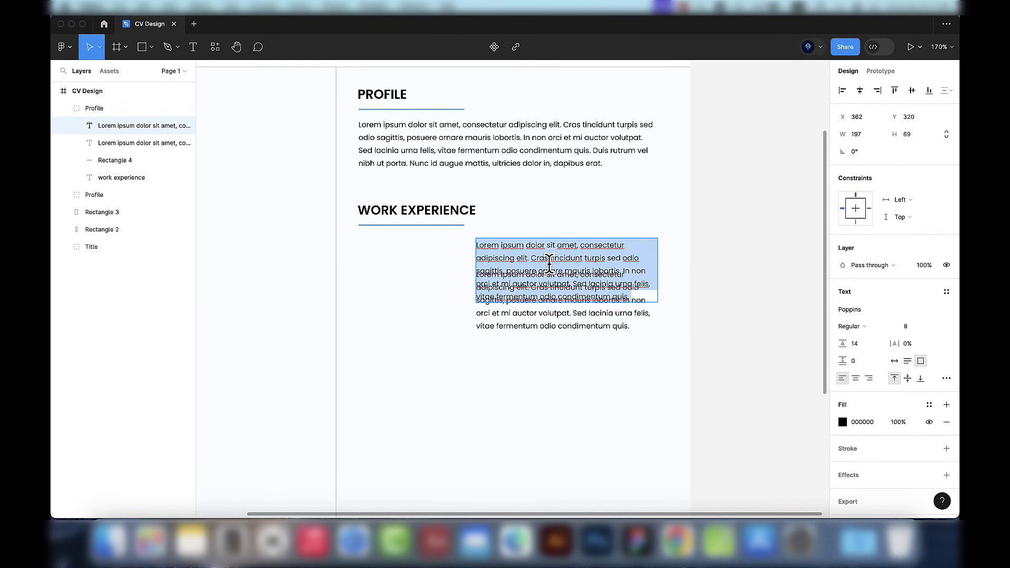
pyautogui.write('Job Title Goes Here')
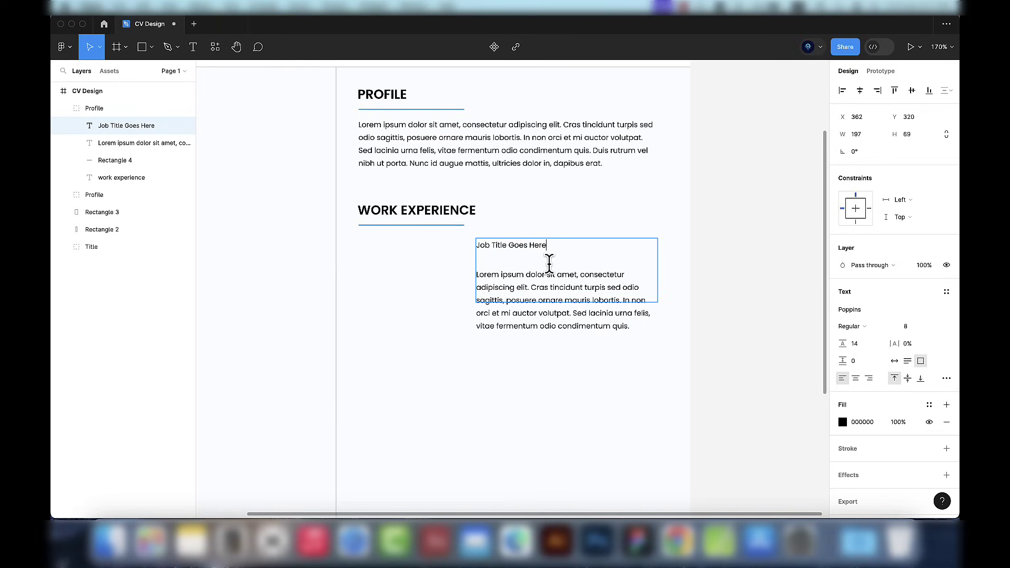
pyautogui.press('Escape')
pyautogui.moveTo(647, 345); pyautogui.dragTo(632, 254)
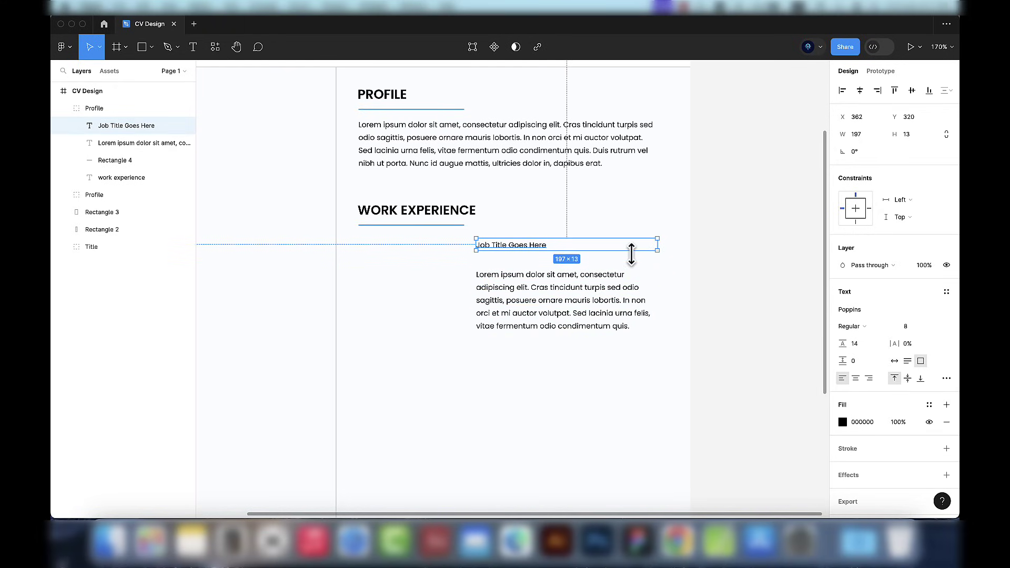
# Step: Set the job title's font weight to Bold and its font size to 9
pyautogui.click(853, 326)
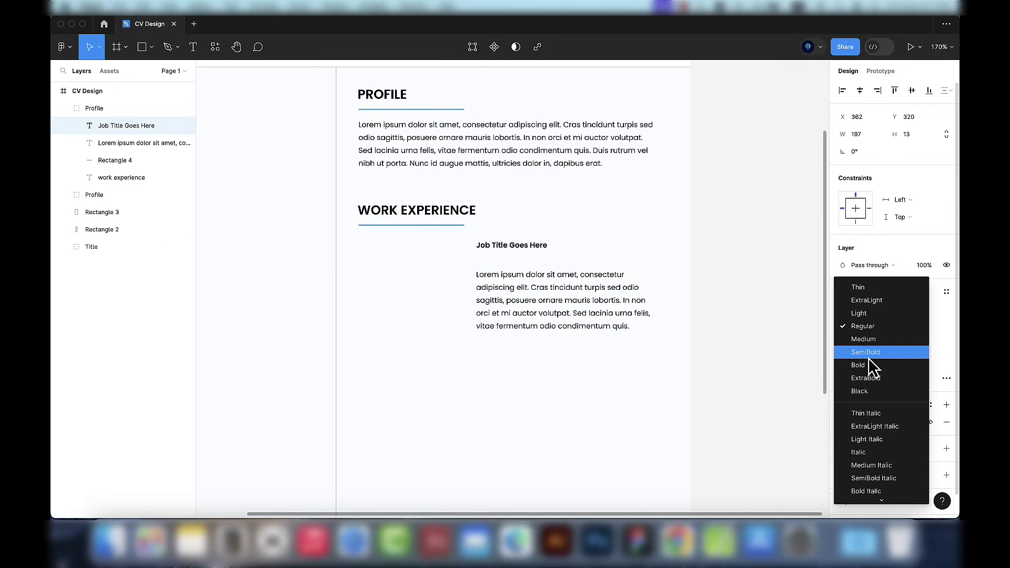
pyautogui.click(866, 363)
pyautogui.click(904, 331)
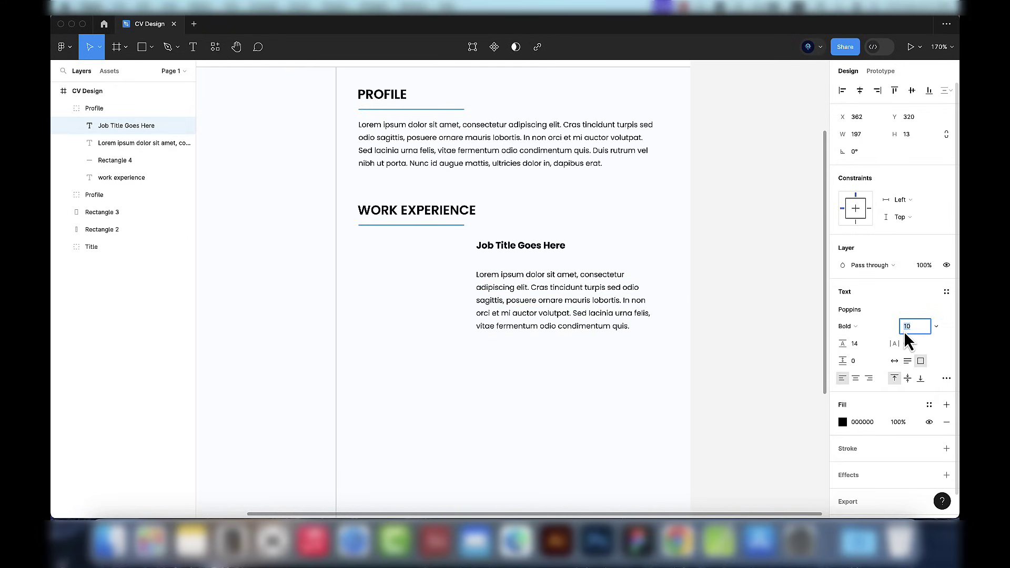
pyautogui.write('9')
pyautogui.press('Return')
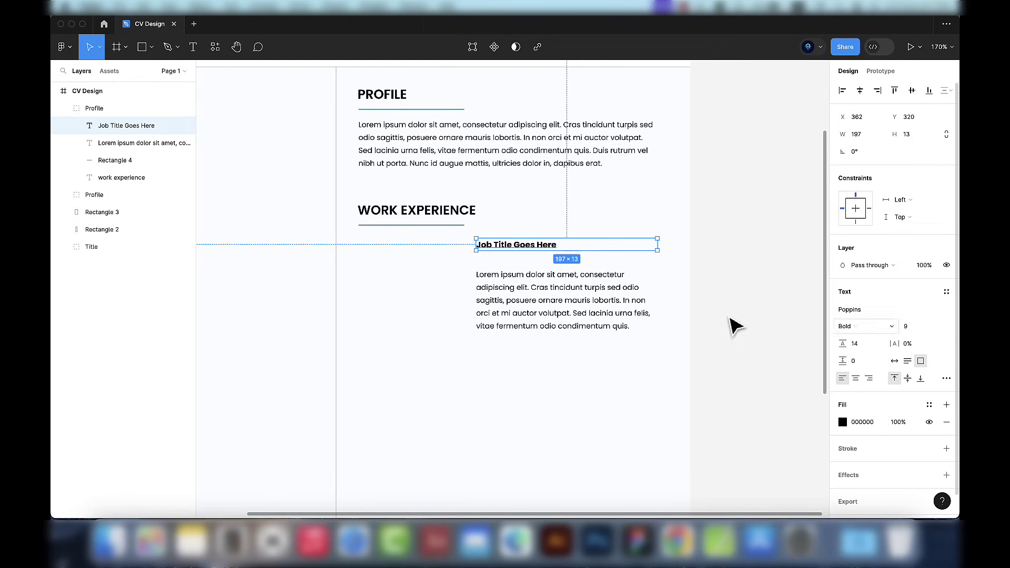
# Step: Move the job description paragraph up to Y 338, close under the job title
pyautogui.click(592, 297)
pyautogui.hotkey('shift', 'Up')
pyautogui.press('Up')
pyautogui.press('Up')
pyautogui.press('Up')
pyautogui.press('Up')
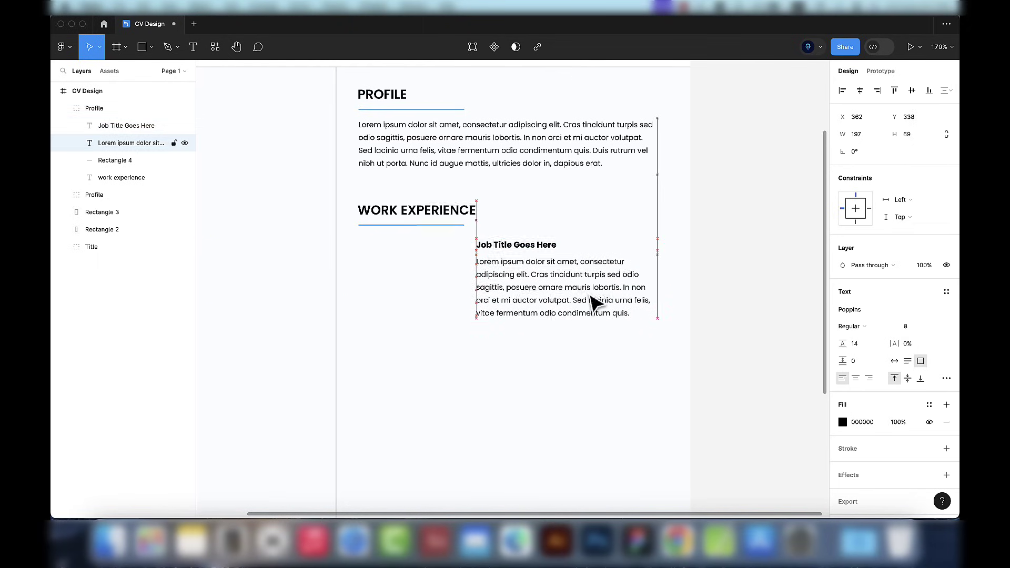
# Step: Trim the job description so it ends at "Sed lacinia urna." and resize its box to about 189 by 60
pyautogui.press('Return')
pyautogui.moveTo(623, 289); pyautogui.dragTo(655, 333)
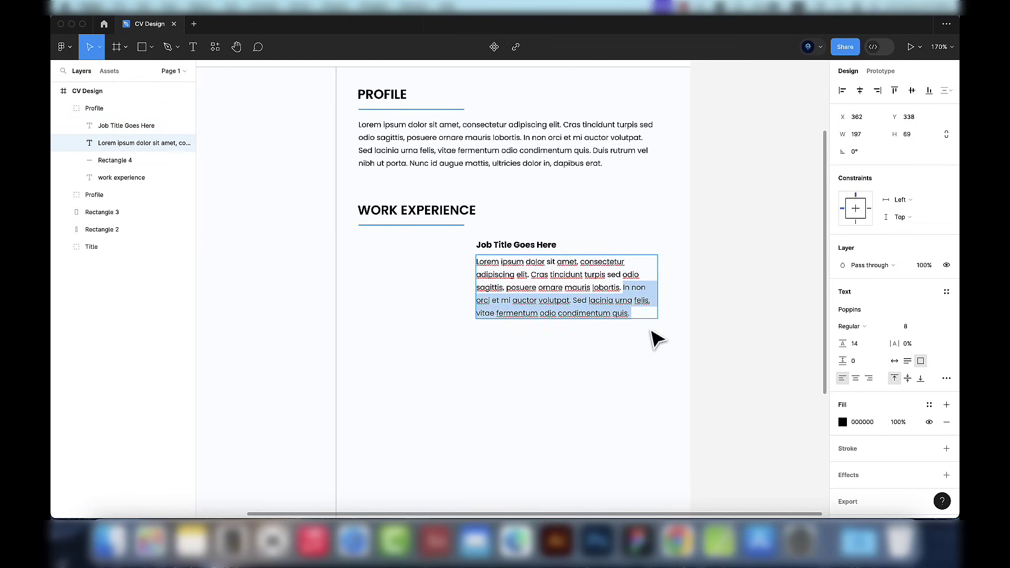
pyautogui.press('BackSpace')
pyautogui.hotkey('ctrl', 'z')
pyautogui.moveTo(656, 299); pyautogui.dragTo(604, 311)
pyautogui.press('BackSpace')
pyautogui.press('Escape')
pyautogui.moveTo(659, 276); pyautogui.dragTo(650, 273)
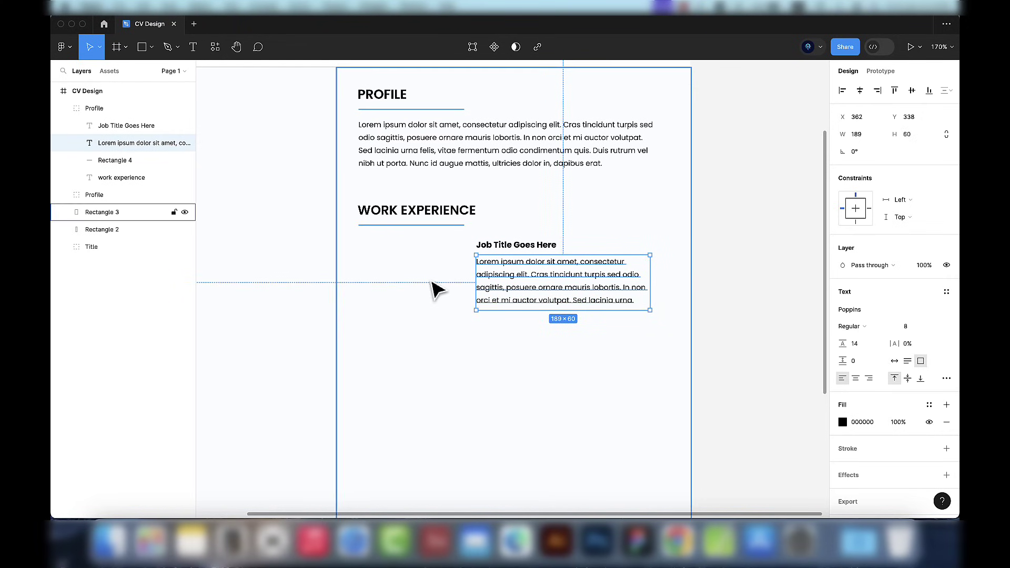
# Step: Duplicate the job title and job description together to the column's inner edge at about X 234, level with the originals
pyautogui.scroll(4, 432, 281)
pyautogui.keyDown('shift'); pyautogui.click(113, 124); pyautogui.keyUp('shift')
pyautogui.moveTo(540, 260); pyautogui.dragTo(333, 244)
# Step: Replace the copied job description with "(2020-2023)" and shrink its box to about 57 by 13
pyautogui.click(378, 272)
pyautogui.doubleClick(373, 262)
pyautogui.press('BackSpace')
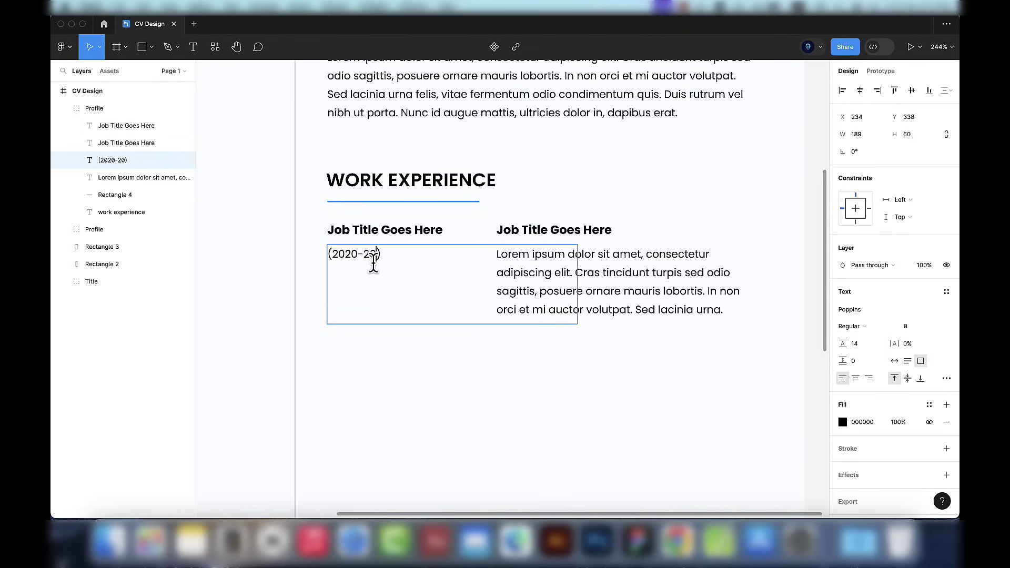
pyautogui.press('Escape')
pyautogui.moveTo(577, 286); pyautogui.dragTo(402, 284)
pyautogui.moveTo(383, 325); pyautogui.dragTo(383, 261)
# Step: Replace the copied job title with "Company Name" and narrow its box to about 108 wide
pyautogui.doubleClick(388, 235)
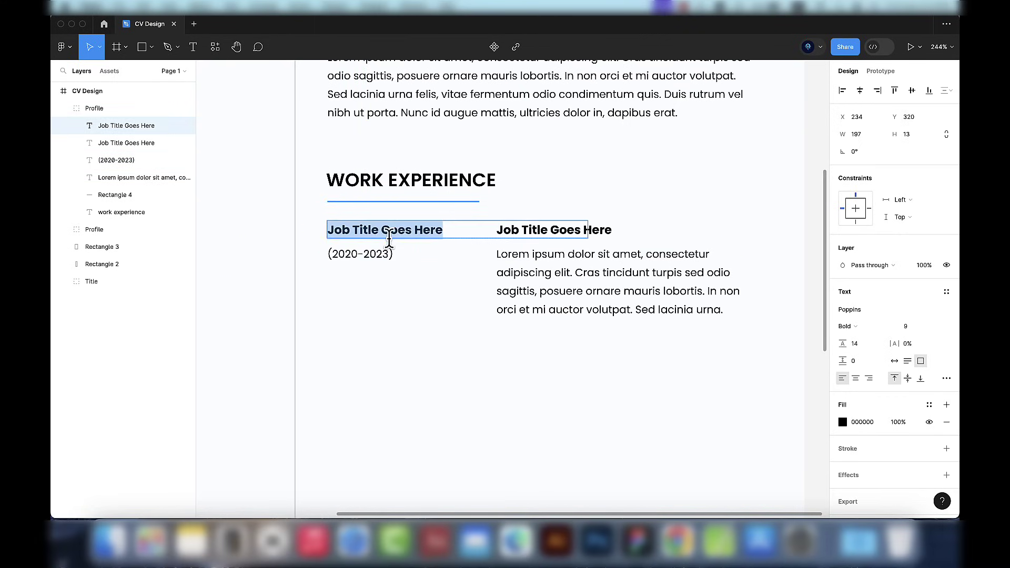
pyautogui.write('Company Name')
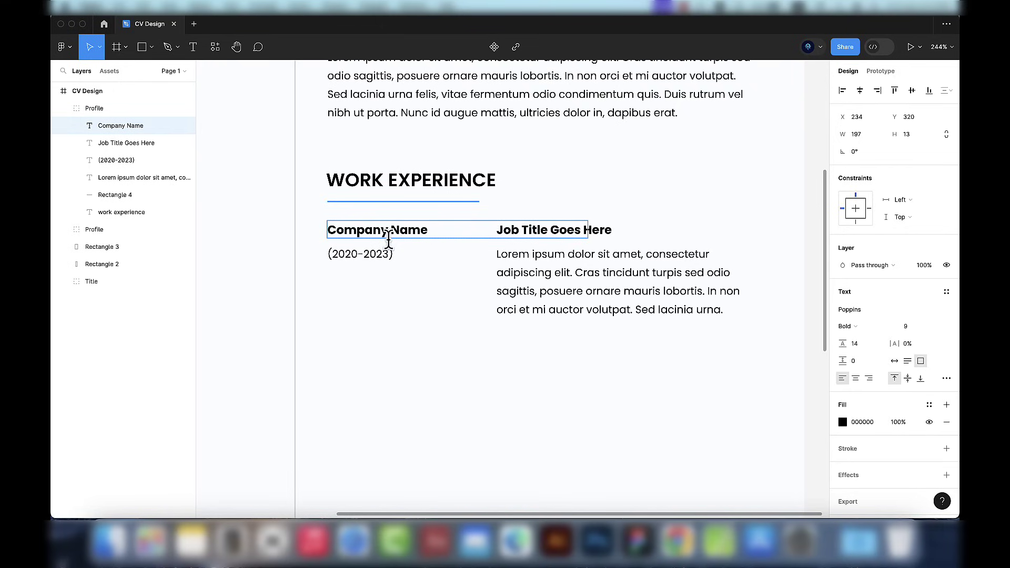
pyautogui.press('Escape')
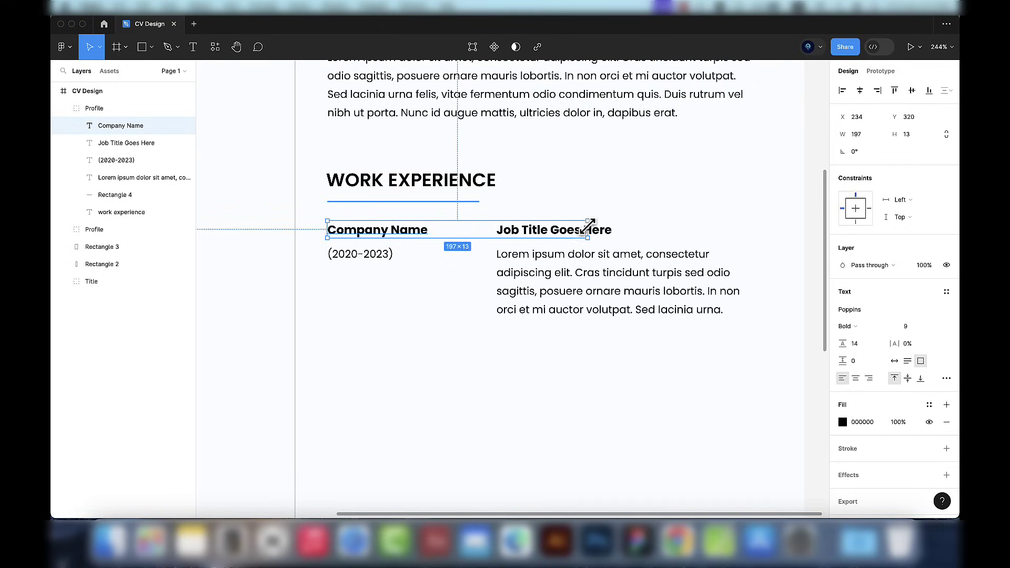
pyautogui.moveTo(588, 229); pyautogui.dragTo(471, 232)
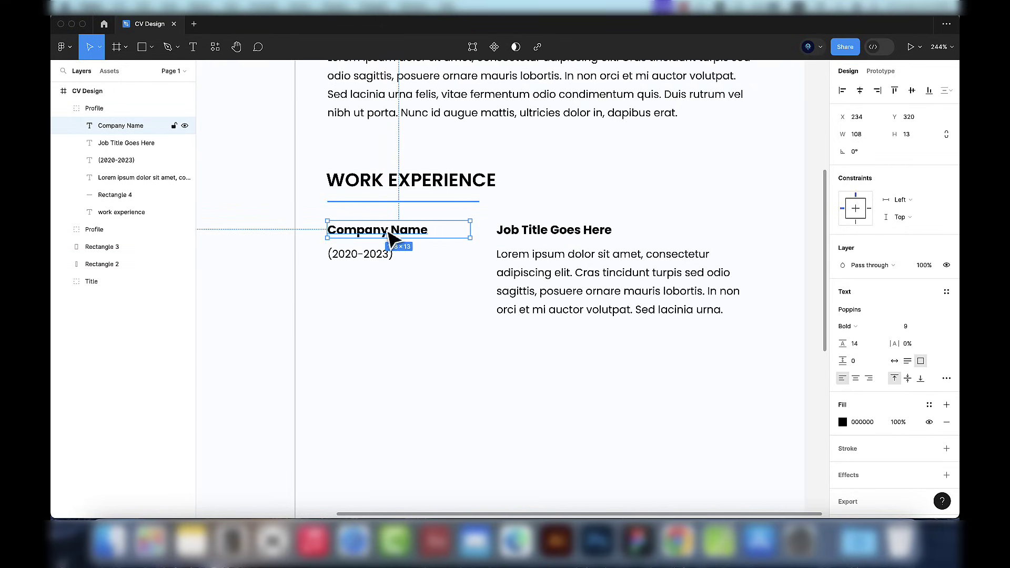
pyautogui.doubleClick(386, 230)
pyautogui.scroll(-5, 498, 337)
pyautogui.click(681, 327)
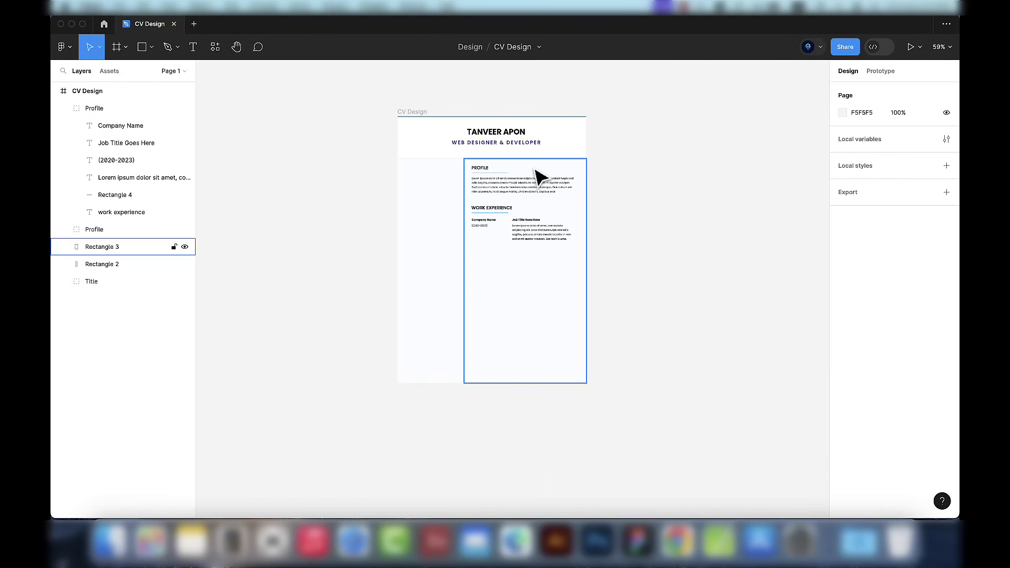
# Step: Group the company name, job title, dates and description layers and name the group "1"
pyautogui.scroll(5, 532, 241)
pyautogui.click(119, 196)
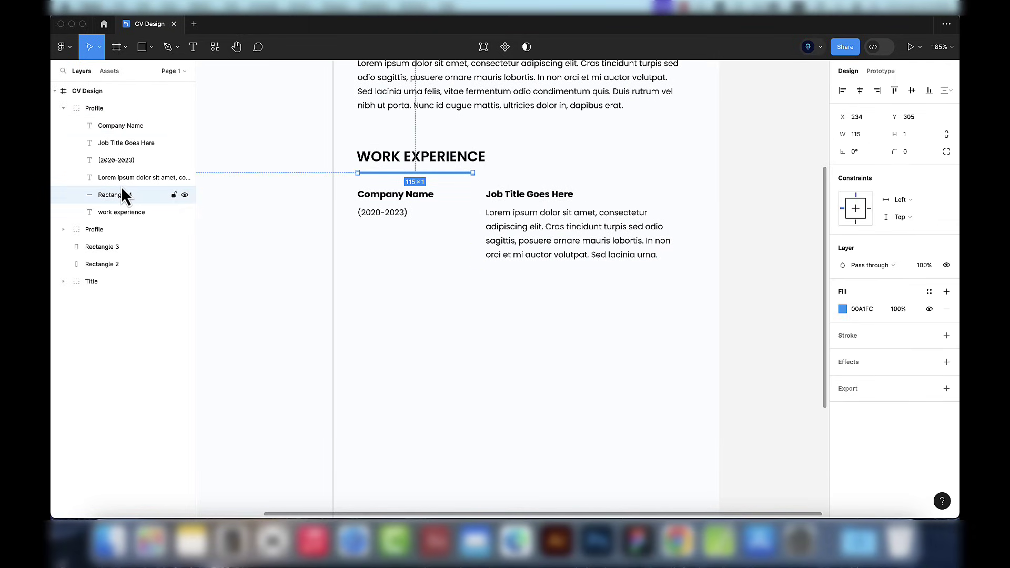
pyautogui.click(122, 177)
pyautogui.keyDown('shift'); pyautogui.click(126, 129); pyautogui.keyUp('shift')
pyautogui.press('super+g')
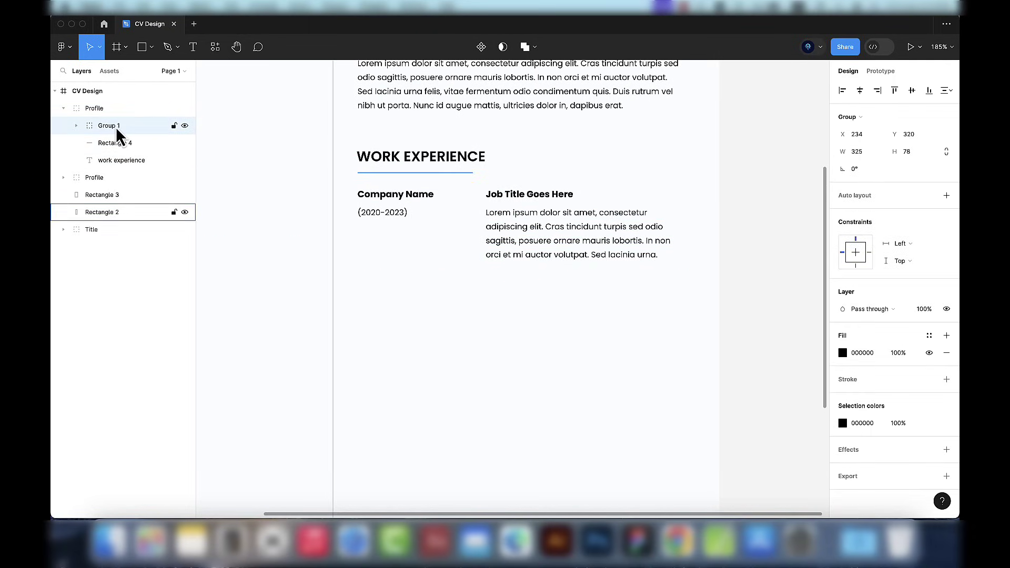
pyautogui.doubleClick(116, 128)
pyautogui.write('1')
pyautogui.press('Return')
# Step: Rename the upper Profile group to "work experience" by copying the heading layer's name
pyautogui.doubleClick(101, 160)
pyautogui.press('super+c')
pyautogui.doubleClick(98, 109)
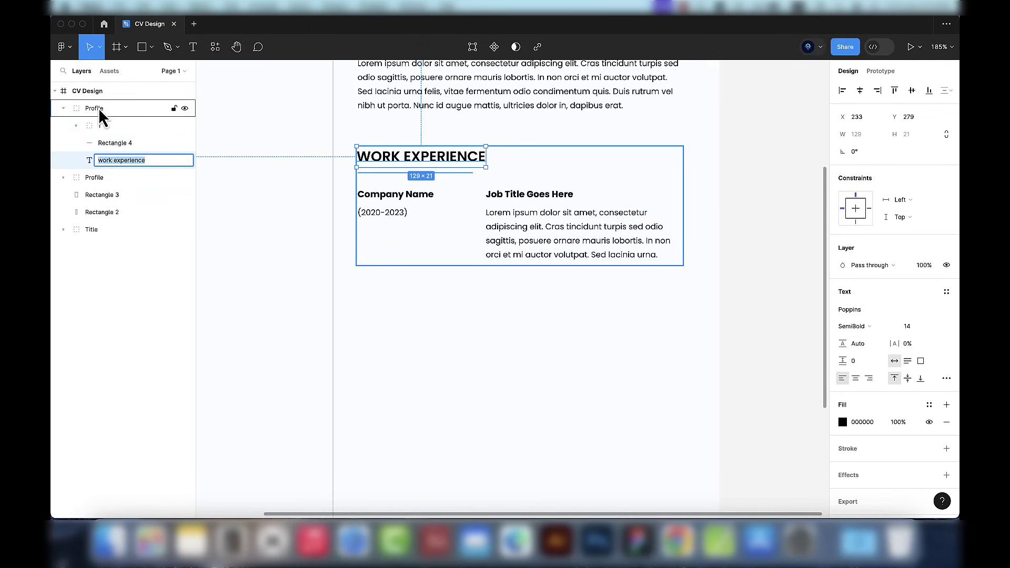
pyautogui.press('super+v')
pyautogui.press('Return')
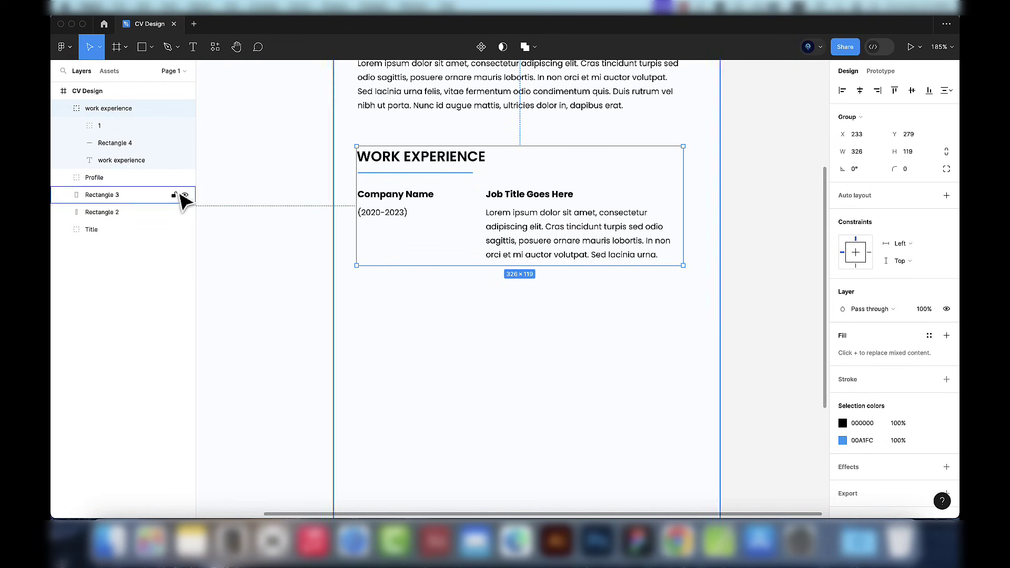
# Step: Duplicate job entry group 1 directly below itself at Y 415 and name the copy "2"
pyautogui.click(121, 127)
pyautogui.moveTo(561, 242); pyautogui.dragTo(494, 335)
pyautogui.scroll(-5, 519, 329)
pyautogui.scroll(5, 518, 328)
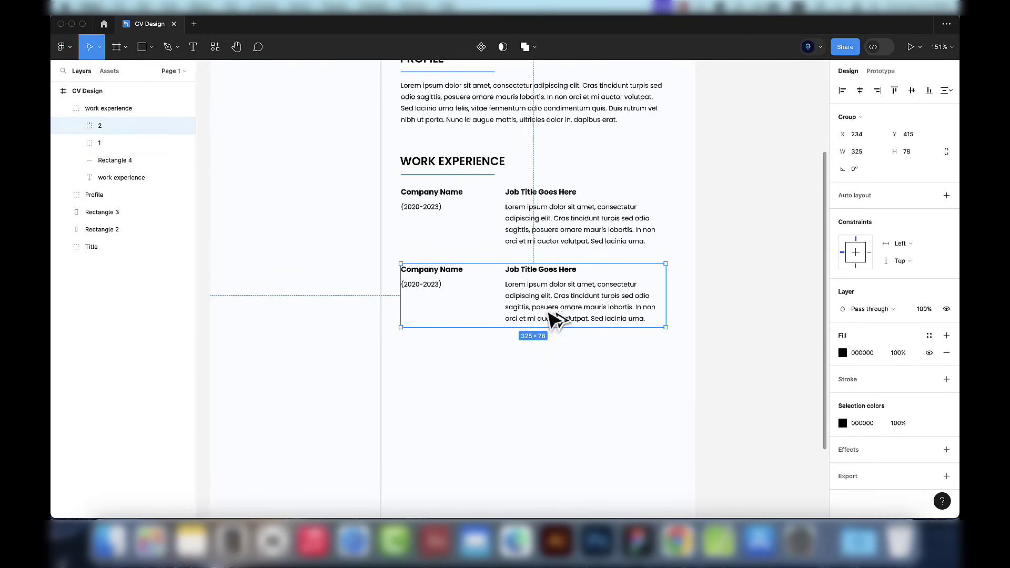
# Step: Duplicate job entry group 2 below it at Y 510 as a third entry named "3"
pyautogui.moveTo(555, 318); pyautogui.dragTo(548, 383)
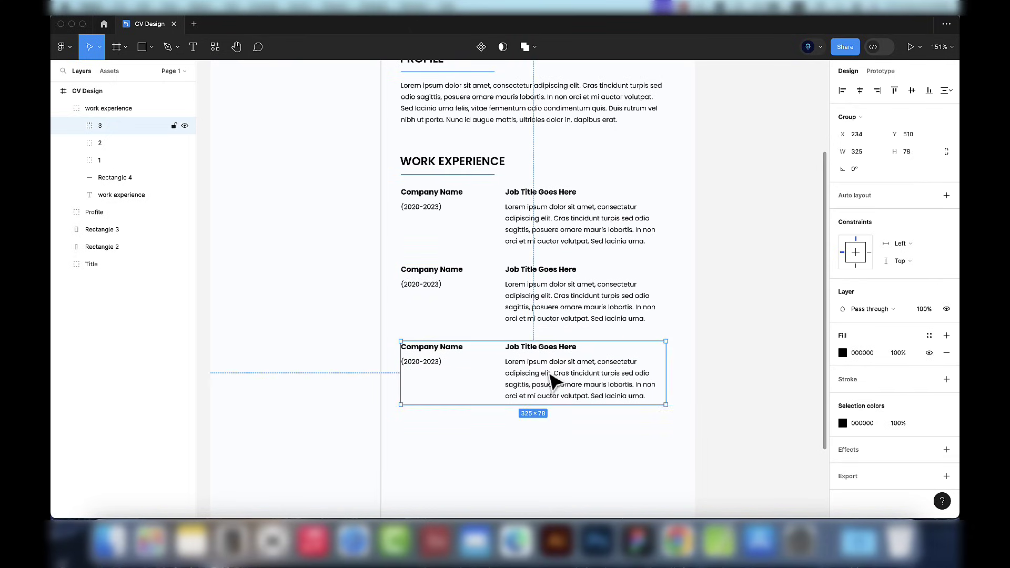
pyautogui.scroll(-5, 548, 379)
pyautogui.scroll(-2, 550, 460)
pyautogui.click(550, 460)
pyautogui.scroll(-4, 568, 401)
pyautogui.scroll(2, 659, 397)
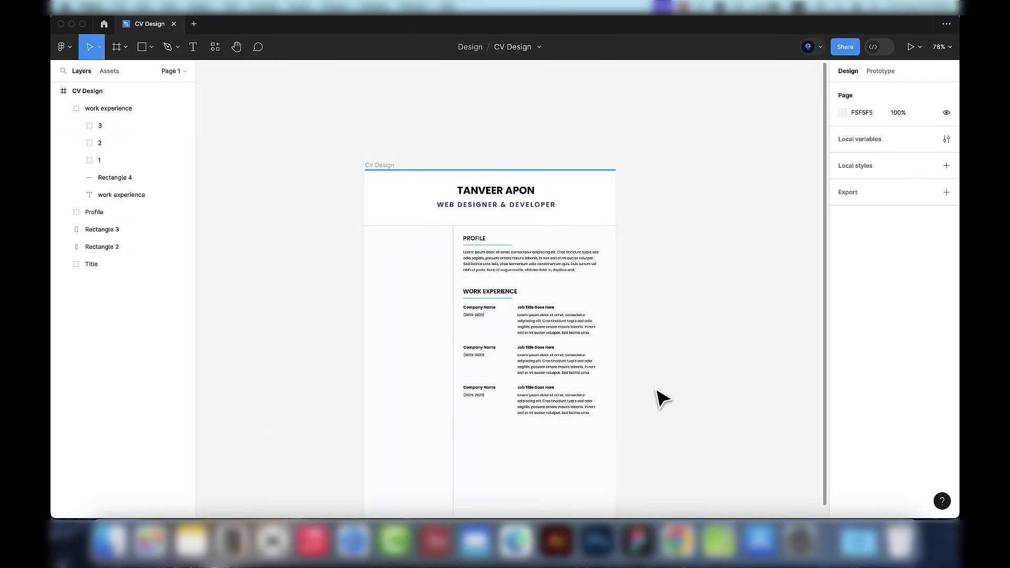
pyautogui.scroll(-1, 661, 399)
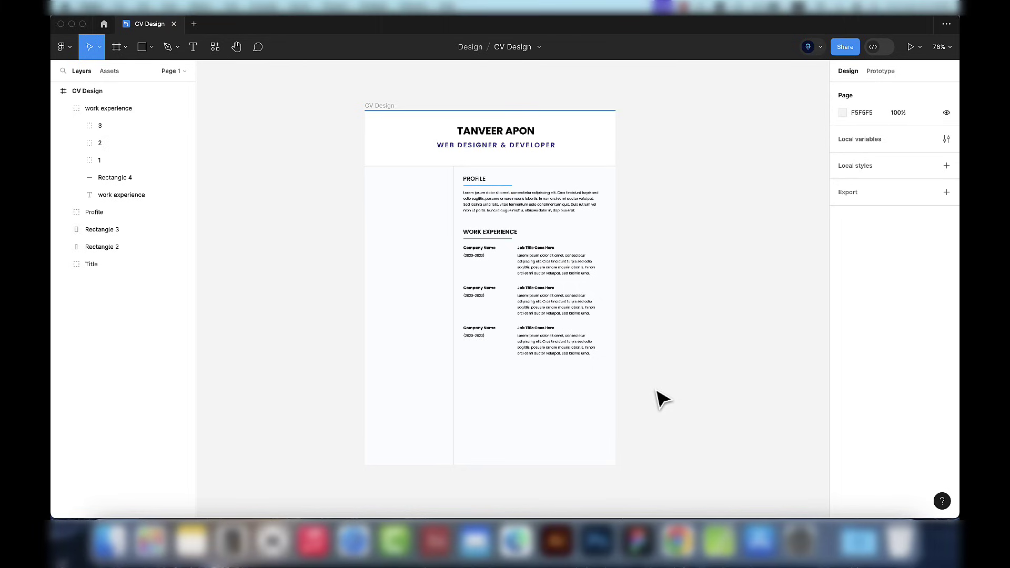
# Step: Duplicate the whole work experience group lower in the same column, at Y 642
pyautogui.click(64, 109)
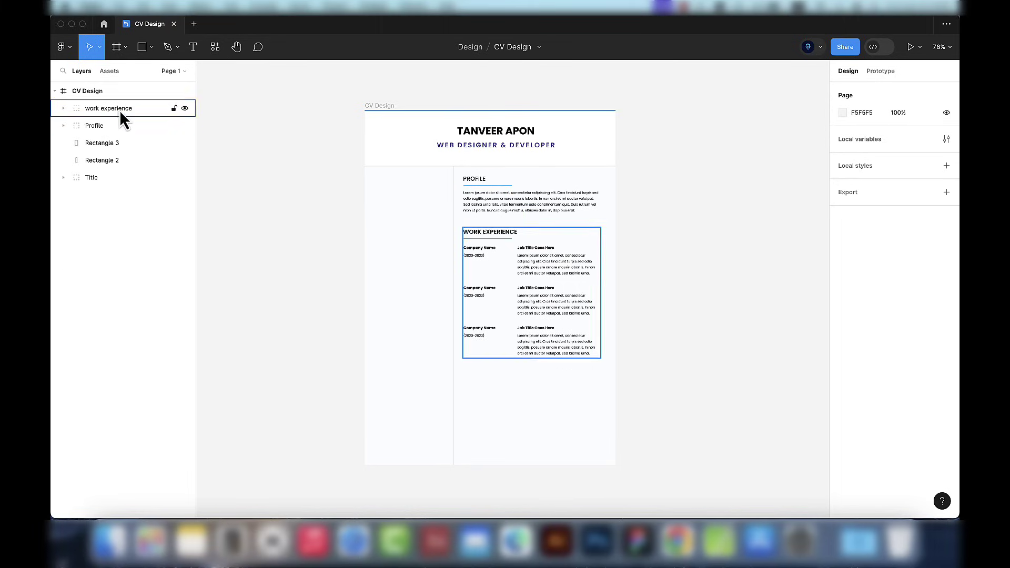
pyautogui.click(120, 110)
pyautogui.scroll(-5, 641, 313)
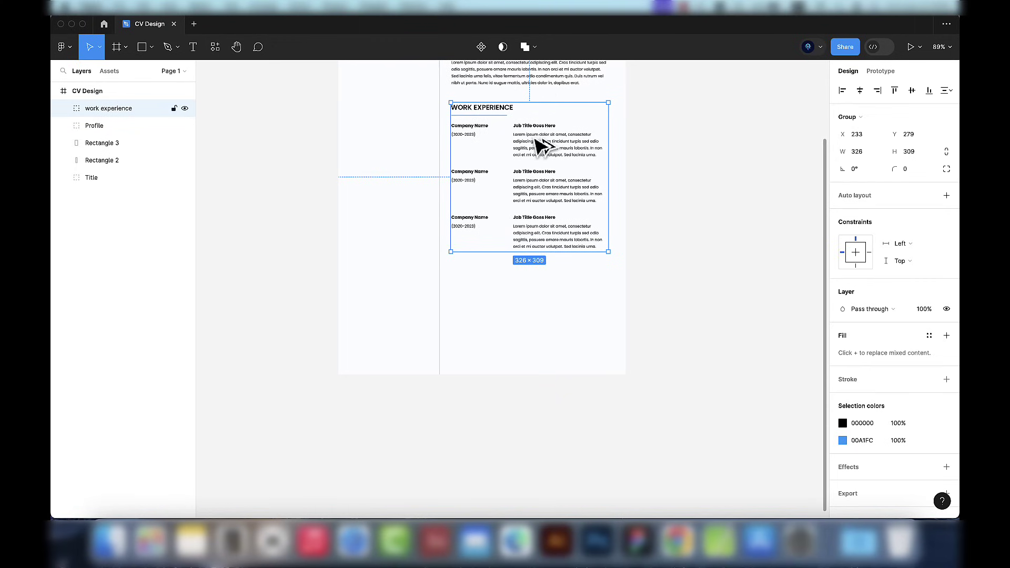
pyautogui.moveTo(542, 147); pyautogui.dragTo(542, 316)
# Step: Delete entries 3 and 2 from the duplicated work experience group
pyautogui.click(63, 109)
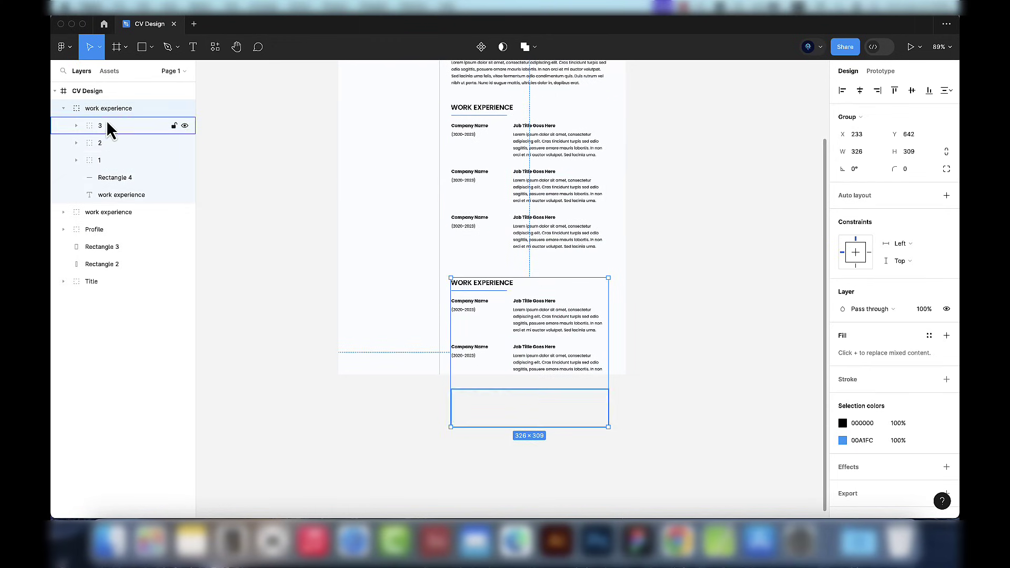
pyautogui.click(108, 126)
pyautogui.keyDown('shift'); pyautogui.click(102, 143); pyautogui.keyUp('shift')
pyautogui.press('Delete')
pyautogui.scroll(5, 605, 287)
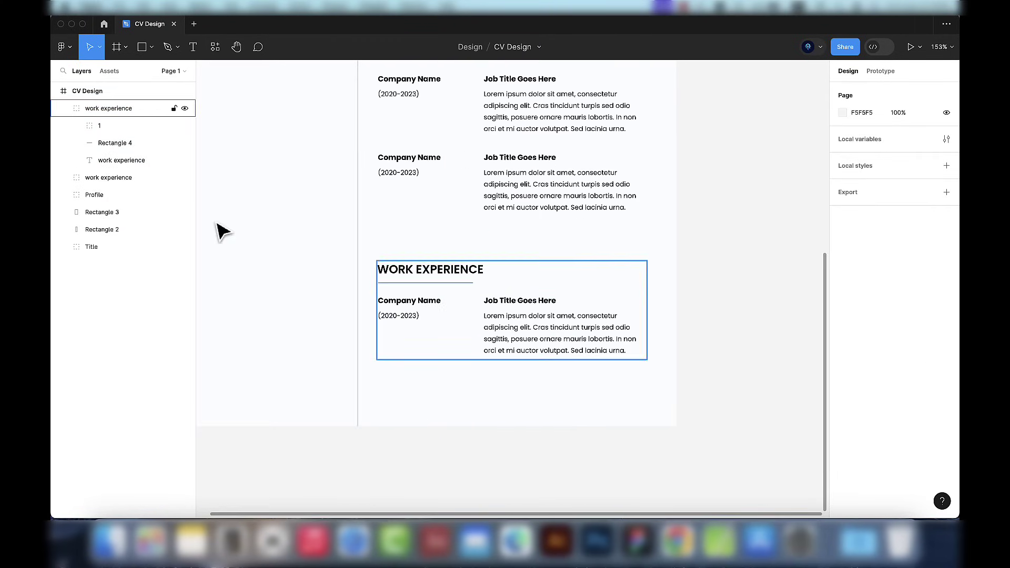
# Step: Rename the duplicated group to "Education" and replace its heading text with "Education"
pyautogui.doubleClick(101, 113)
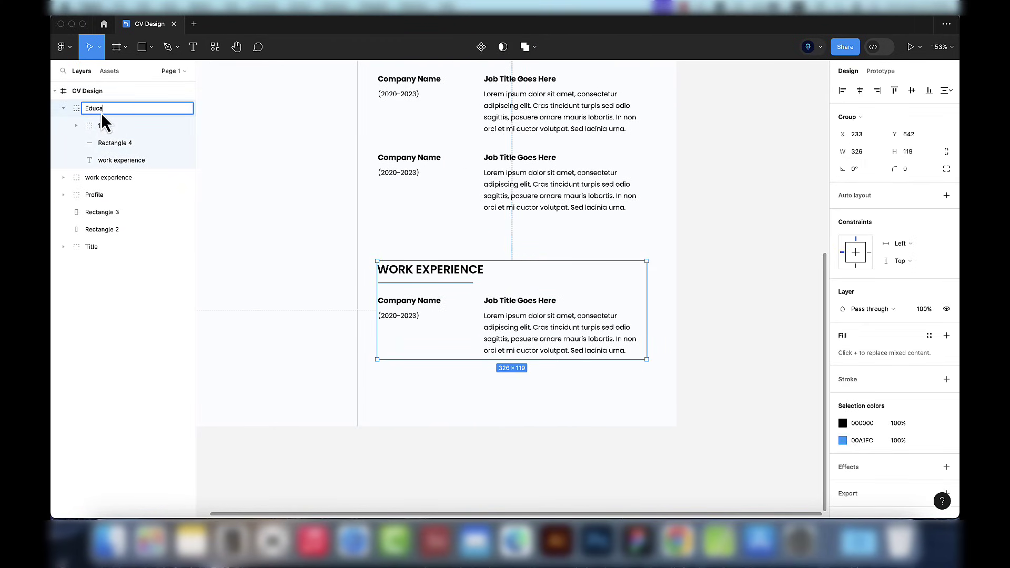
pyautogui.write('Education')
pyautogui.press('Return')
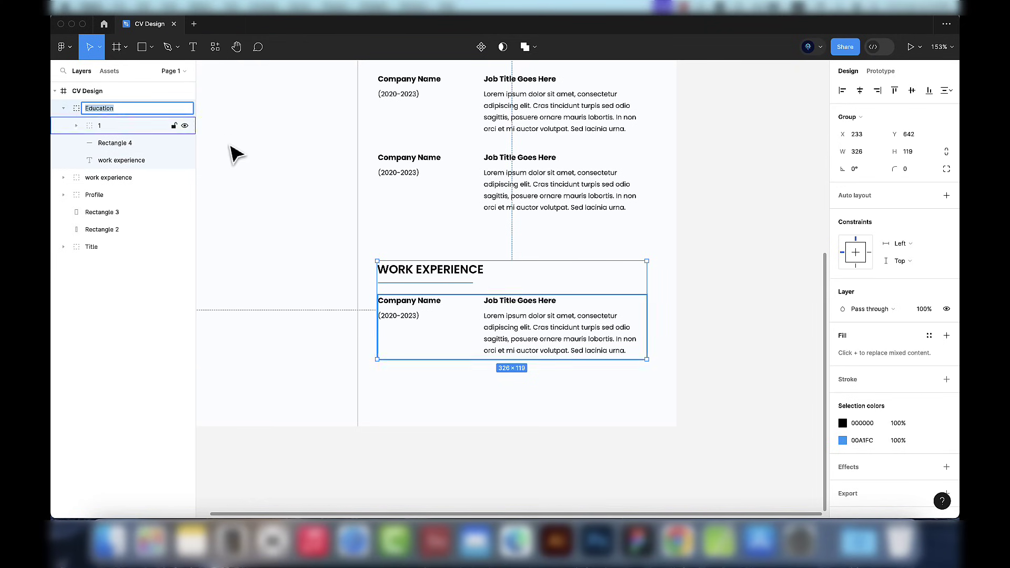
pyautogui.doubleClick(460, 271)
pyautogui.write('Education')
pyautogui.scroll(5, 422, 306)
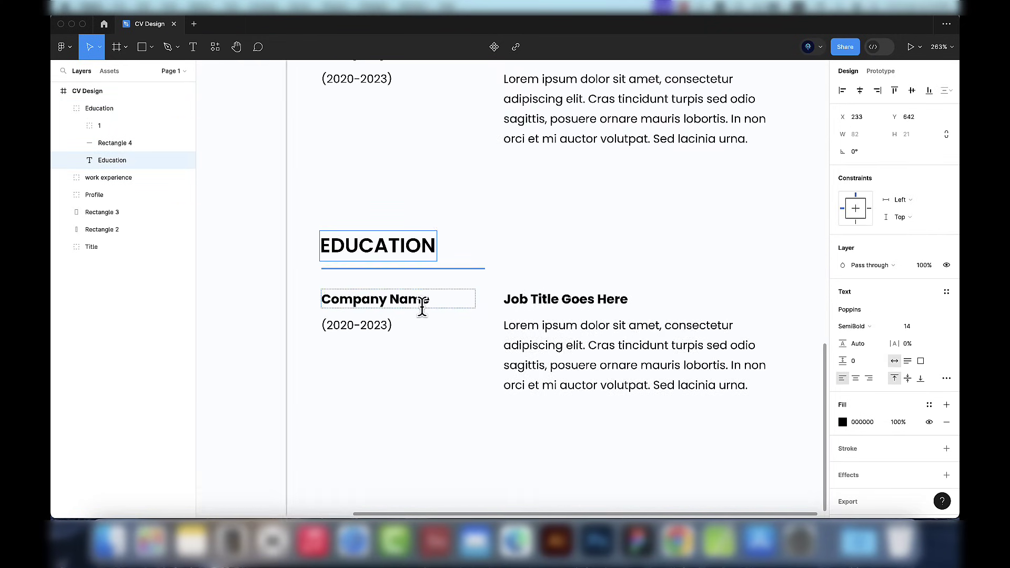
# Step: In the education entry, replace the company name with "College Name" and the dates with "(2014-2018)"
pyautogui.doubleClick(422, 307)
pyautogui.write('Co')
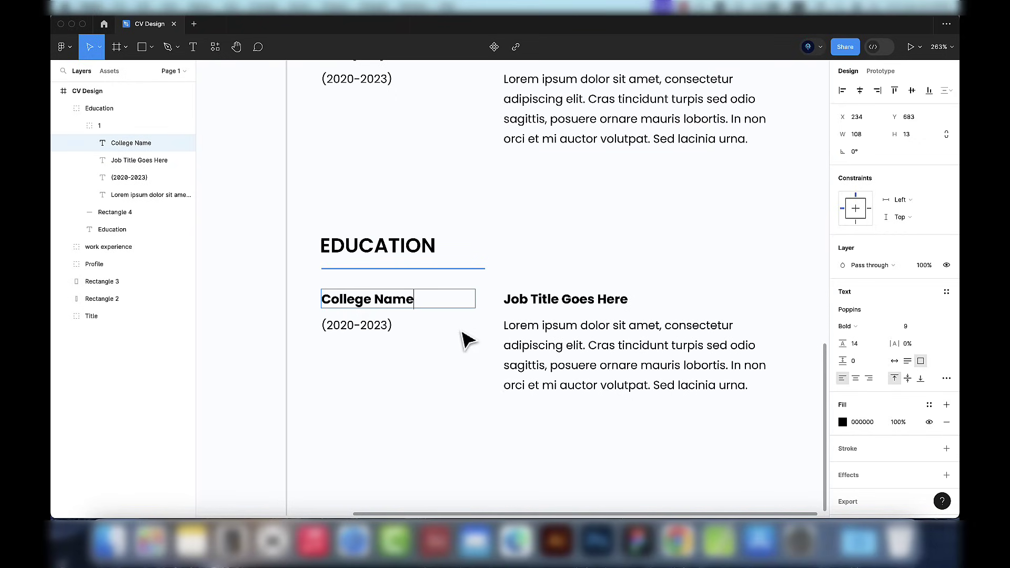
pyautogui.doubleClick(354, 324)
pyautogui.press('BackSpace')
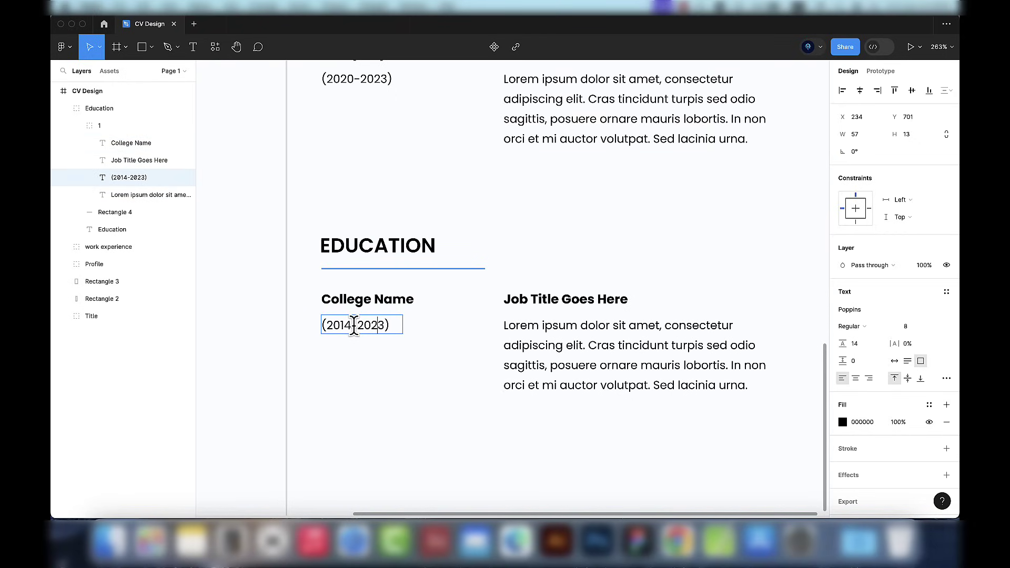
# Step: Replace the education entry's job title with "Degree Name Here"
pyautogui.click(526, 291)
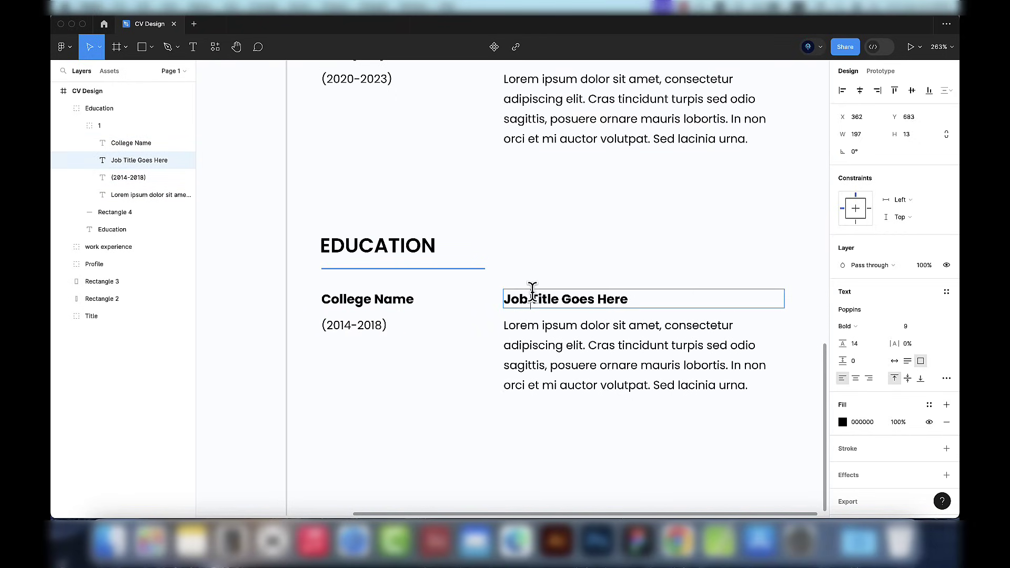
pyautogui.doubleClick(533, 292)
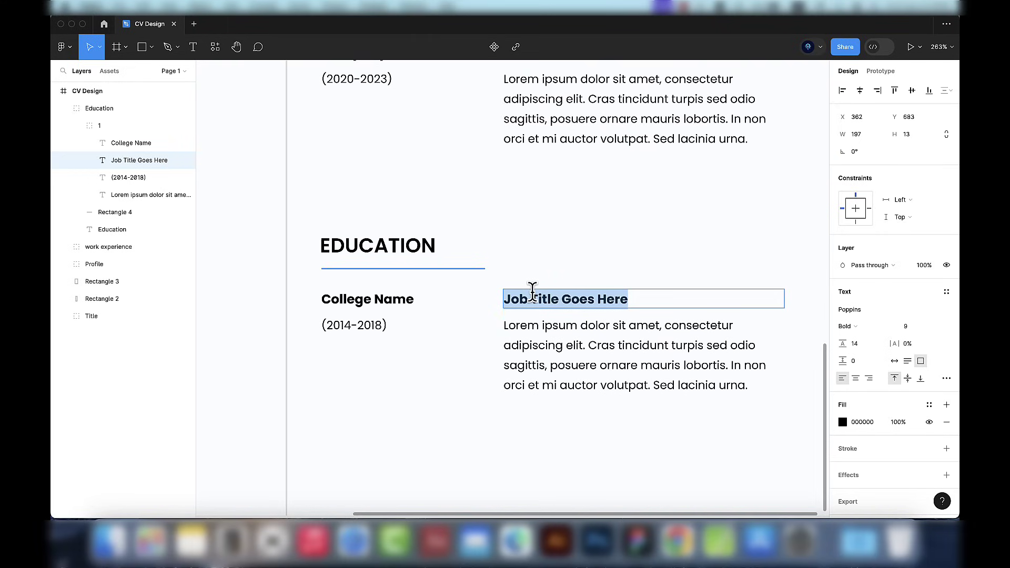
pyautogui.write('Degree Name')
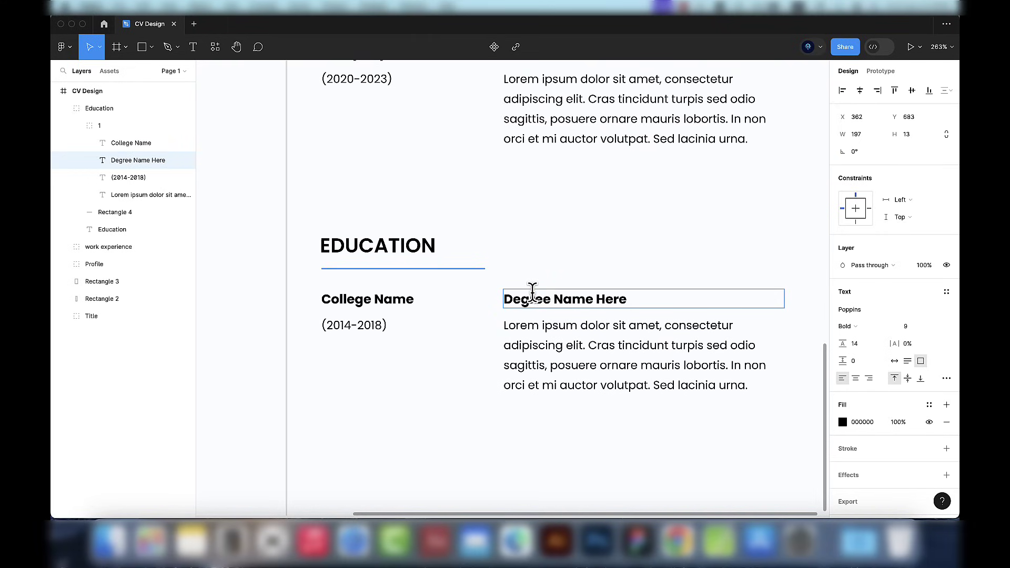
# Step: Trim the education description so it ends at "mauris lobortis." and shorten its box to about 189 by 45
pyautogui.click(576, 366)
pyautogui.moveTo(734, 364); pyautogui.dragTo(789, 424)
pyautogui.press('BackSpace')
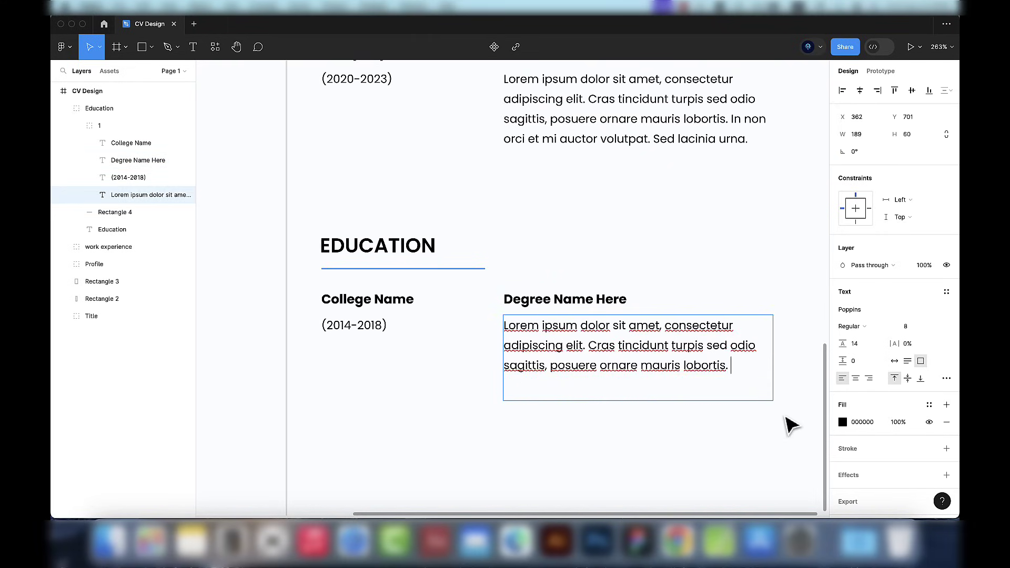
pyautogui.press('Escape')
pyautogui.moveTo(729, 400); pyautogui.dragTo(727, 378)
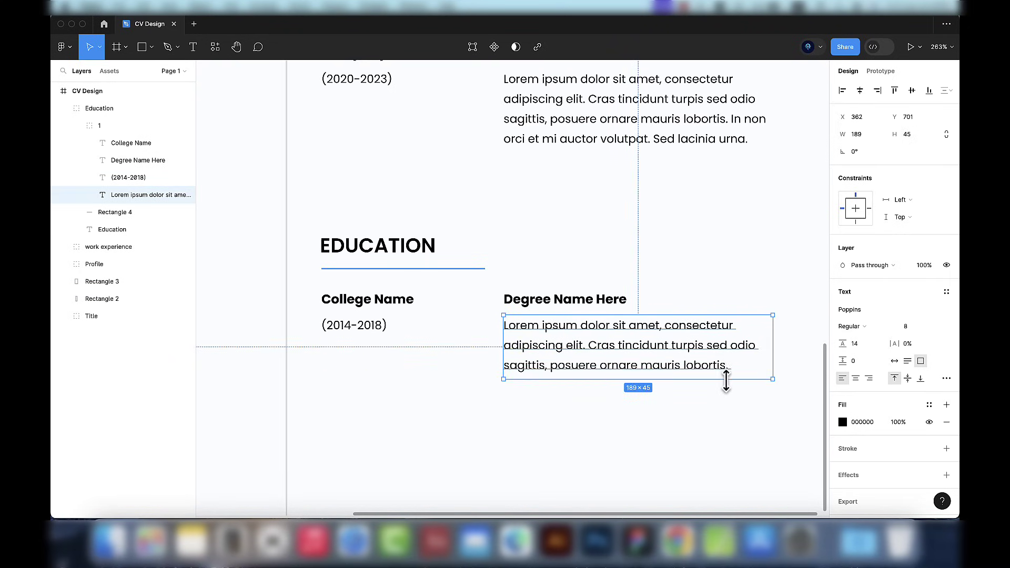
pyautogui.scroll(-5, 638, 378)
pyautogui.click(637, 378)
pyautogui.scroll(8, 475, 275)
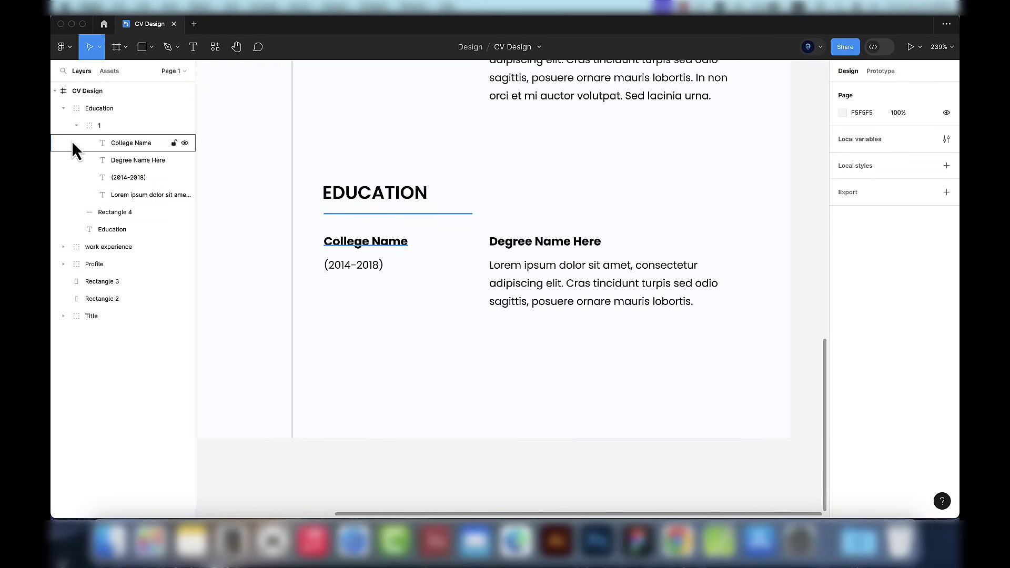
# Step: Move the Education group up to about Y 613, closer to the work experience section
pyautogui.click(102, 128)
pyautogui.click(112, 109)
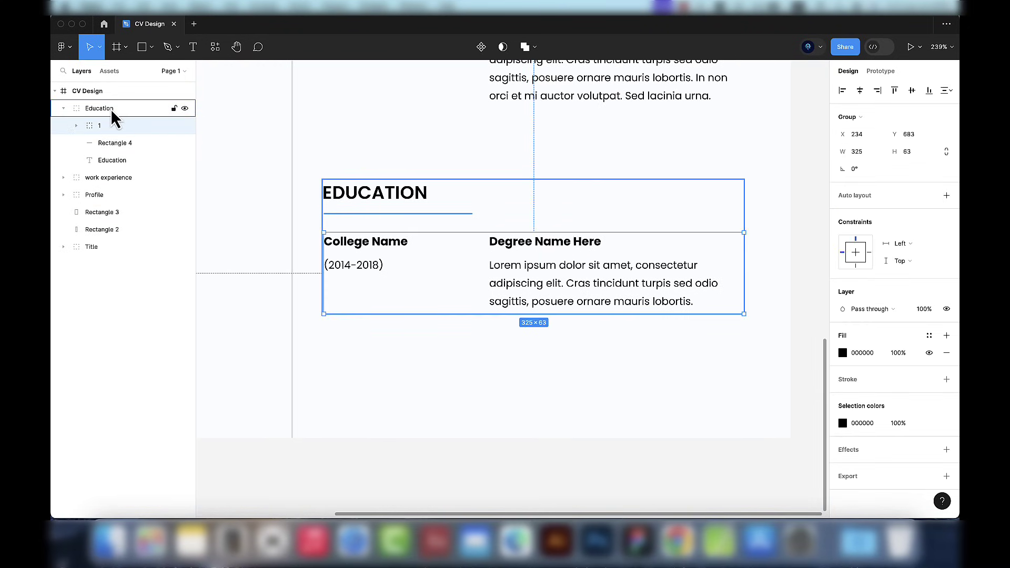
pyautogui.hotkey('shift', 'Up')
pyautogui.hotkey('shift', 'Up')
pyautogui.hotkey('shift', 'Up')
pyautogui.hotkey('shift', 'Down')
pyautogui.hotkey('shift', 'Up')
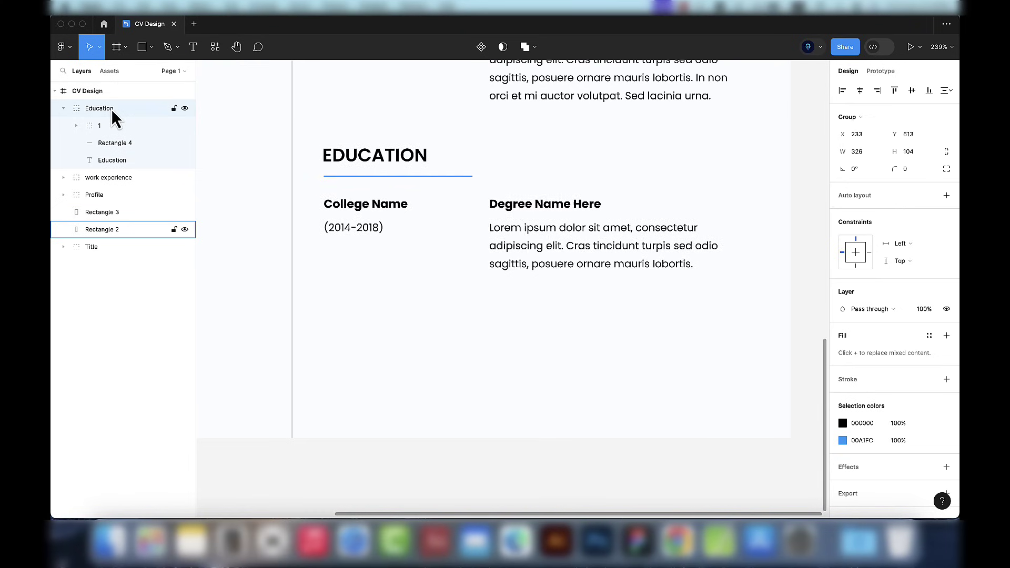
pyautogui.press('Down')
pyautogui.press('Down')
# Step: Duplicate the education entry directly below itself at about Y 730 and name the copy "2"
pyautogui.click(492, 219)
pyautogui.moveTo(492, 219); pyautogui.dragTo(548, 345)
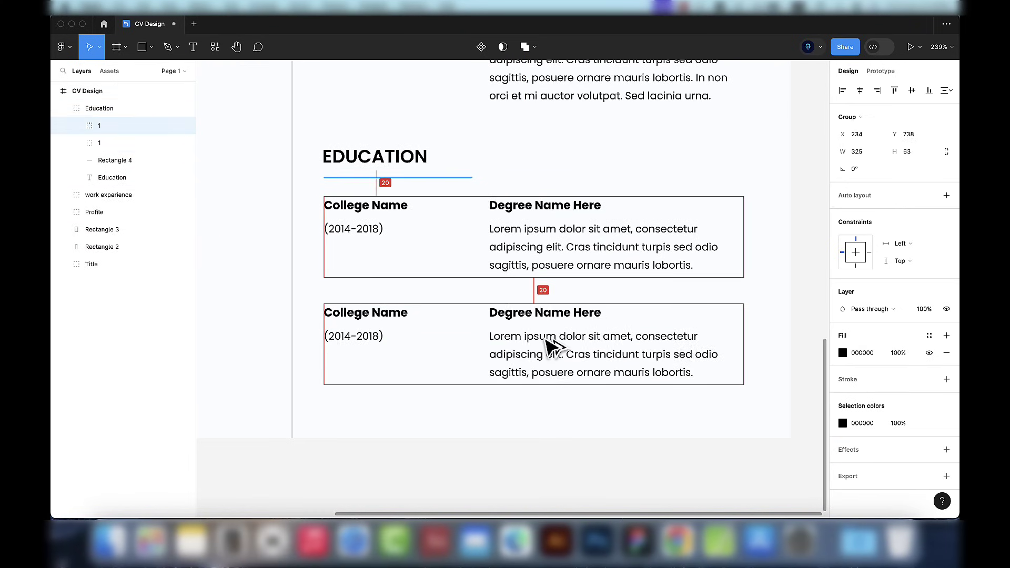
pyautogui.hotkey('shift', 'Up')
pyautogui.press('Down')
pyautogui.press('Down')
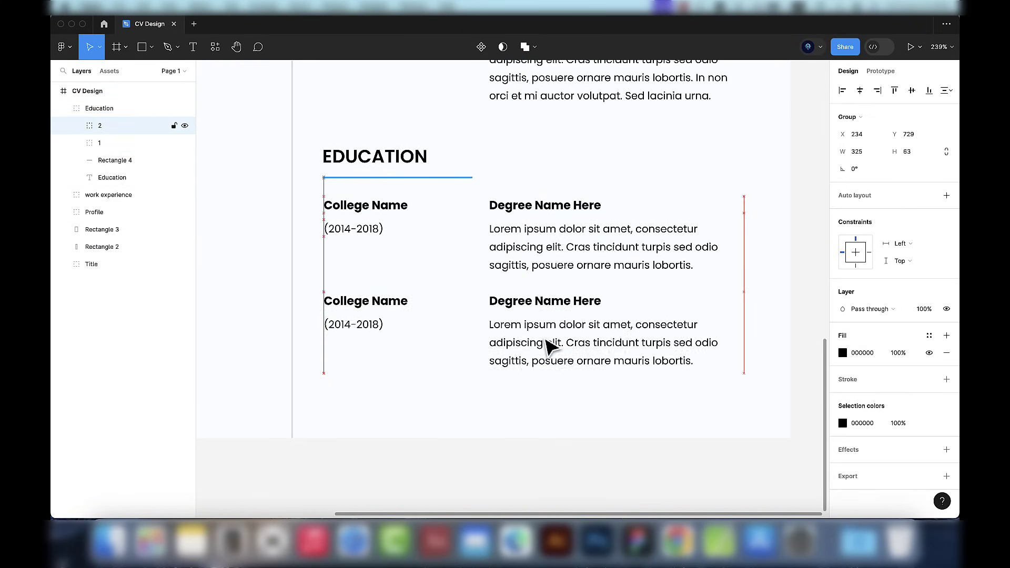
pyautogui.scroll(-5, 548, 348)
pyautogui.click(532, 444)
# Step: Change the second education entry's institution from college to "University Name"
pyautogui.scroll(5, 514, 419)
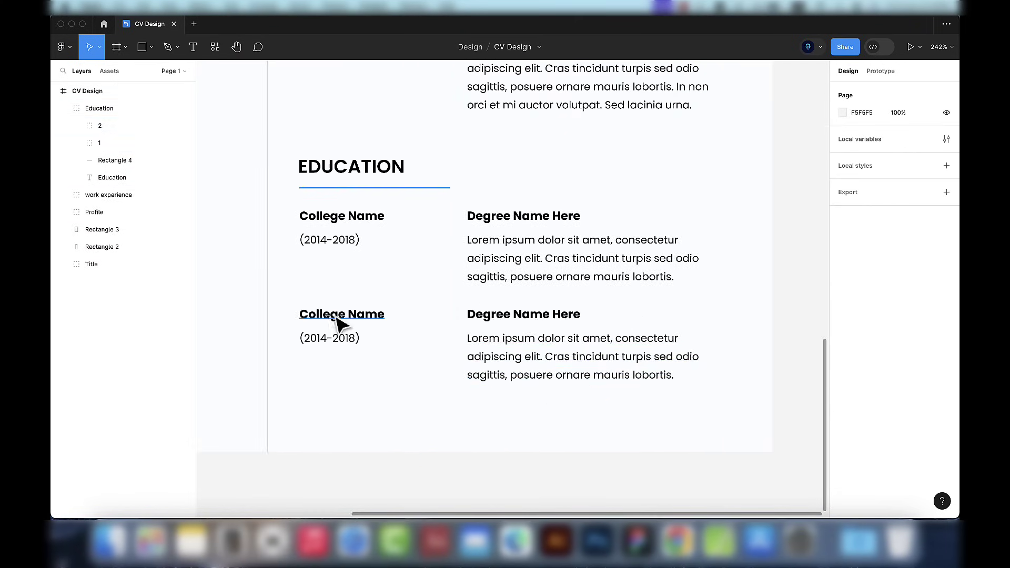
pyautogui.doubleClick(321, 319)
pyautogui.doubleClick(349, 319)
pyautogui.moveTo(347, 316); pyautogui.dragTo(286, 320)
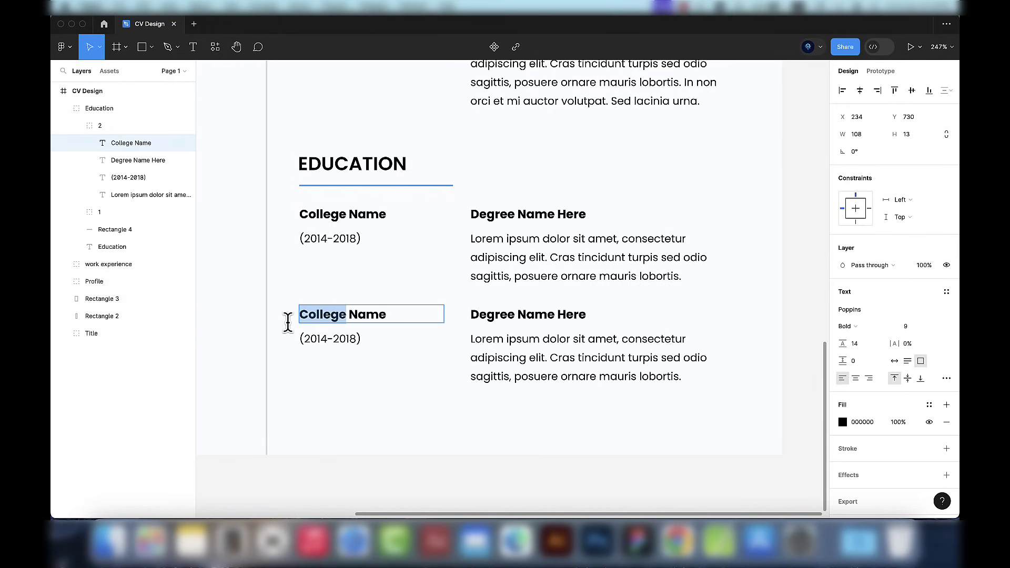
pyautogui.write('University')
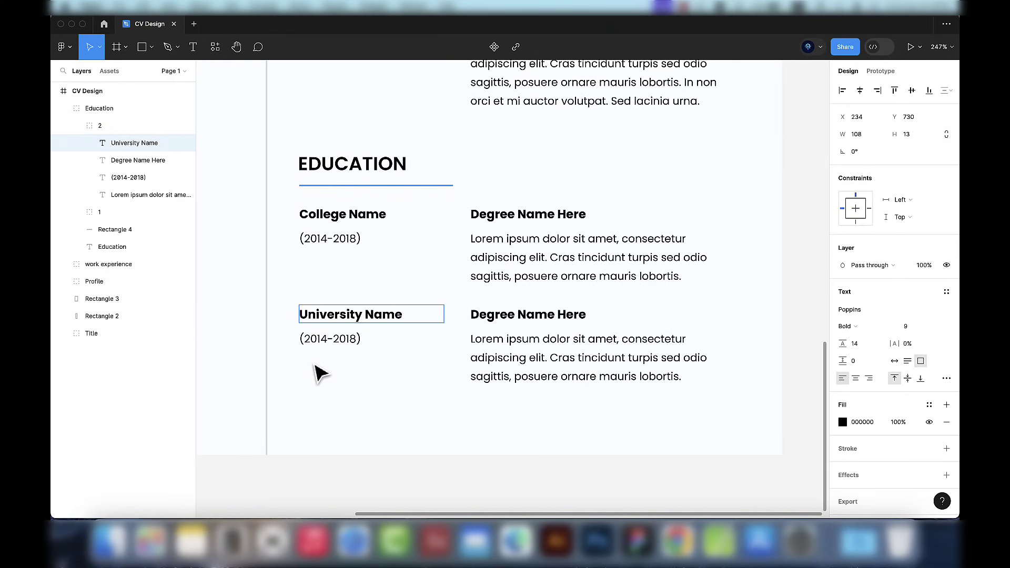
# Step: Set the University Name entry's dates to (2019-2020)
pyautogui.click(327, 339)
pyautogui.press('super+a')
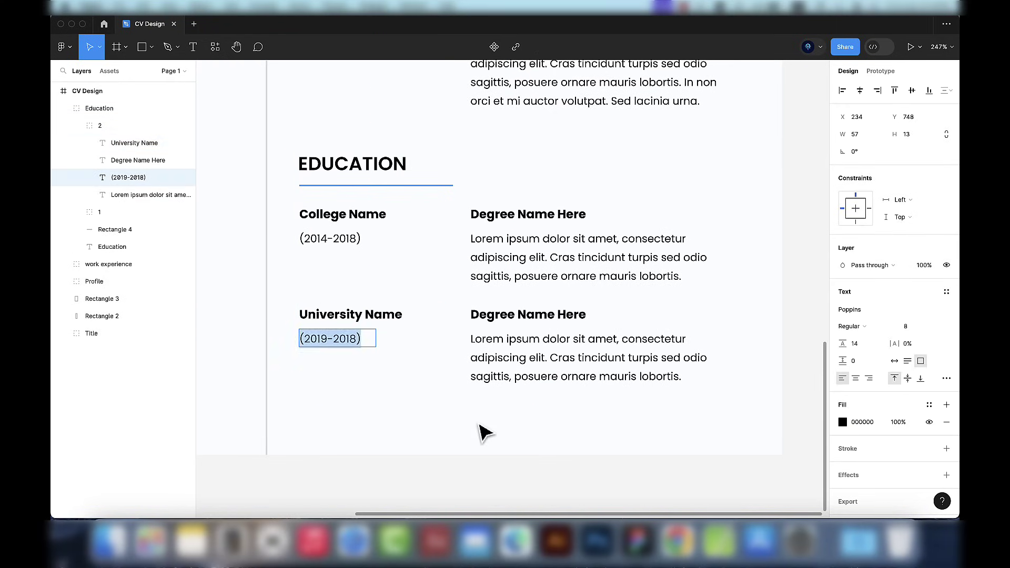
pyautogui.press('Right')
pyautogui.press('Left')
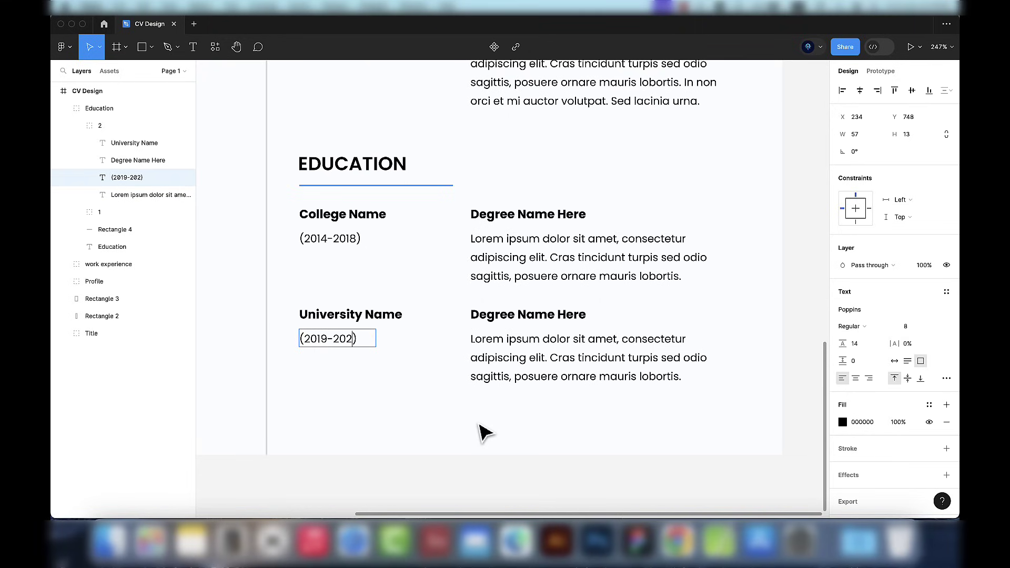
# Step: Paste the three icon contact entries for address, phone and email onto the canvas beside the CV
pyautogui.scroll(-10, 537, 388)
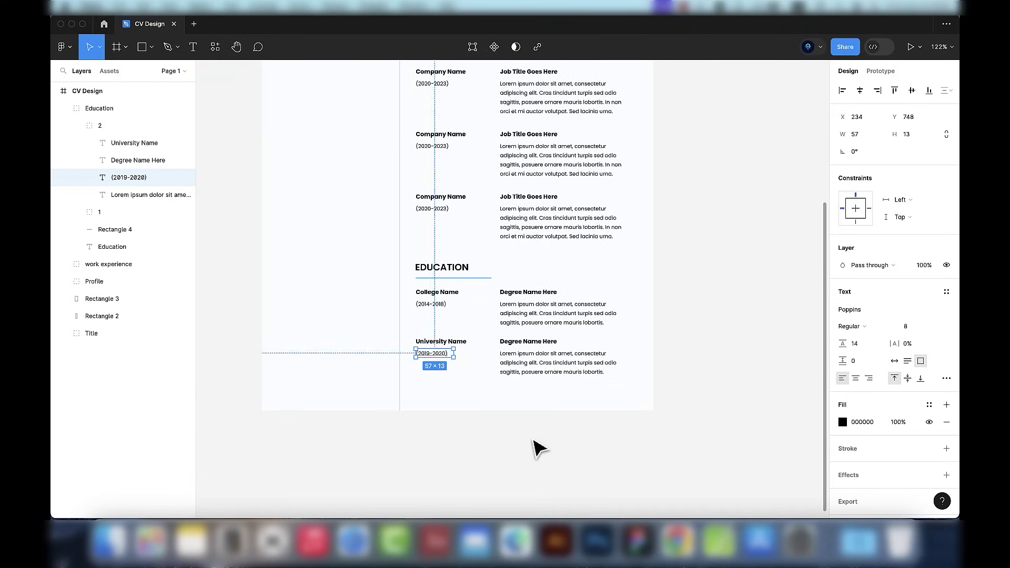
pyautogui.click(506, 435)
pyautogui.scroll(2, 505, 431)
pyautogui.scroll(-2, 642, 348)
pyautogui.press('super+v')
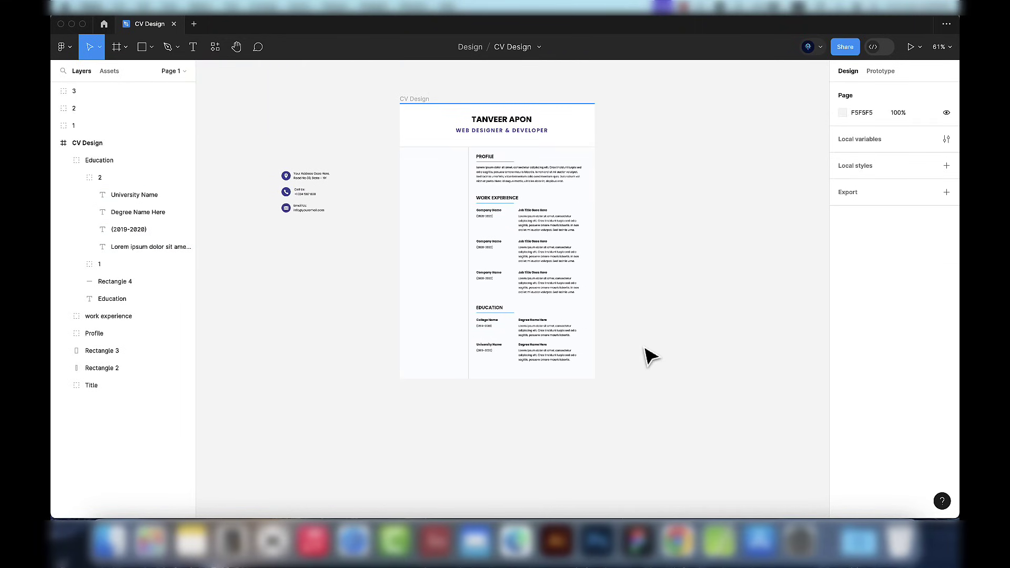
# Step: Move the three contact entries into the CV's empty narrow column at X 27, keeping space above for a heading
pyautogui.click(306, 181)
pyautogui.click(108, 78)
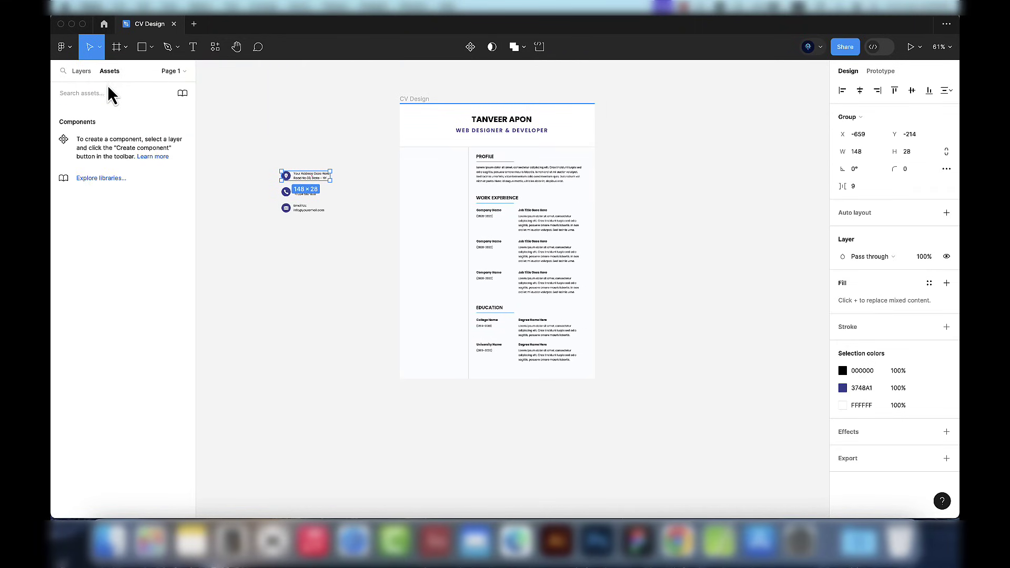
pyautogui.click(84, 78)
pyautogui.moveTo(275, 167); pyautogui.dragTo(451, 202)
pyautogui.scroll(5, 447, 200)
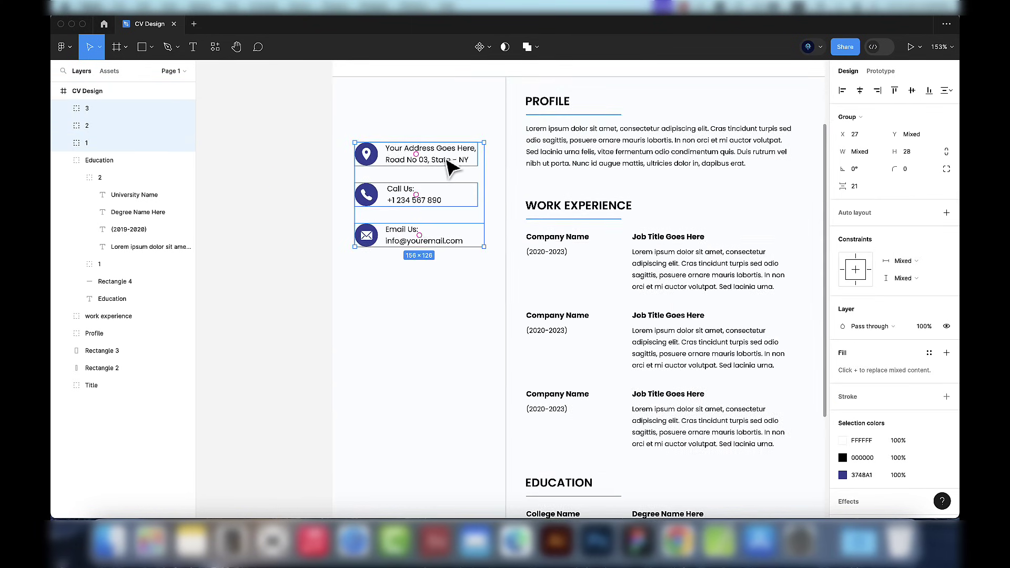
pyautogui.moveTo(447, 161); pyautogui.dragTo(447, 153)
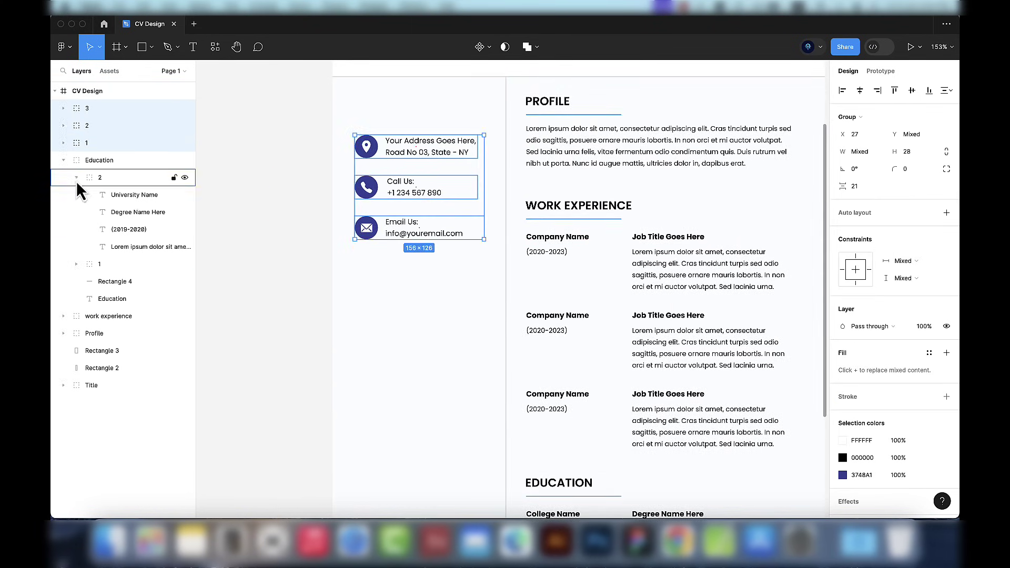
# Step: Duplicate the PROFILE heading and its underline out of the Profile group to the top level of the CV Design frame
pyautogui.click(63, 160)
pyautogui.click(56, 198)
pyautogui.click(60, 195)
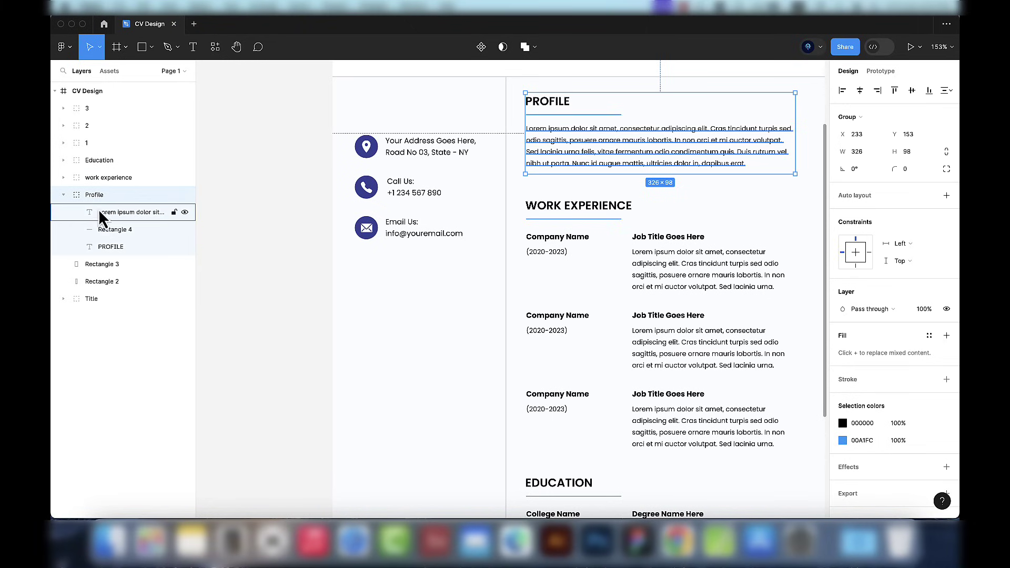
pyautogui.click(106, 229)
pyautogui.keyDown('shift'); pyautogui.click(104, 242); pyautogui.keyUp('shift')
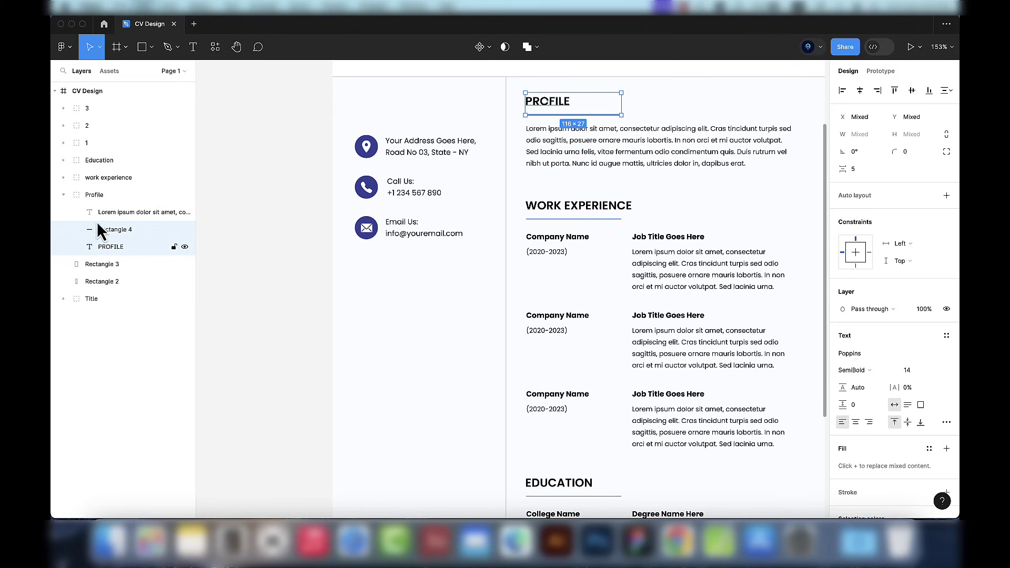
pyautogui.moveTo(98, 224); pyautogui.dragTo(99, 95)
# Step: Place the copied heading and underline above the contact entries at about X 22, Y 152, and change its text to "contact"
pyautogui.scroll(5, 470, 296)
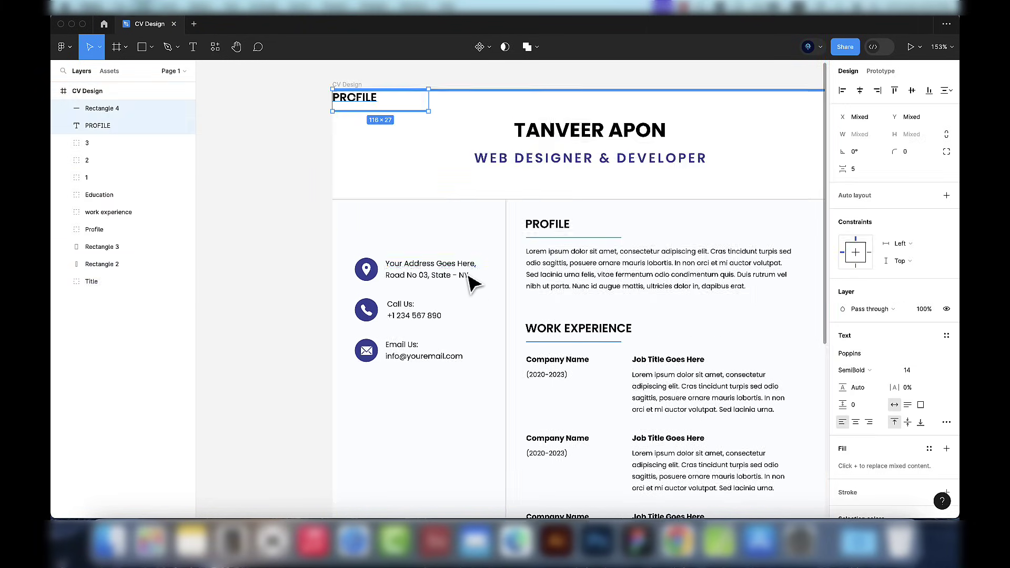
pyautogui.moveTo(388, 103); pyautogui.dragTo(419, 229)
pyautogui.moveTo(415, 235); pyautogui.dragTo(406, 234)
pyautogui.doubleClick(379, 221)
pyautogui.write('conta')
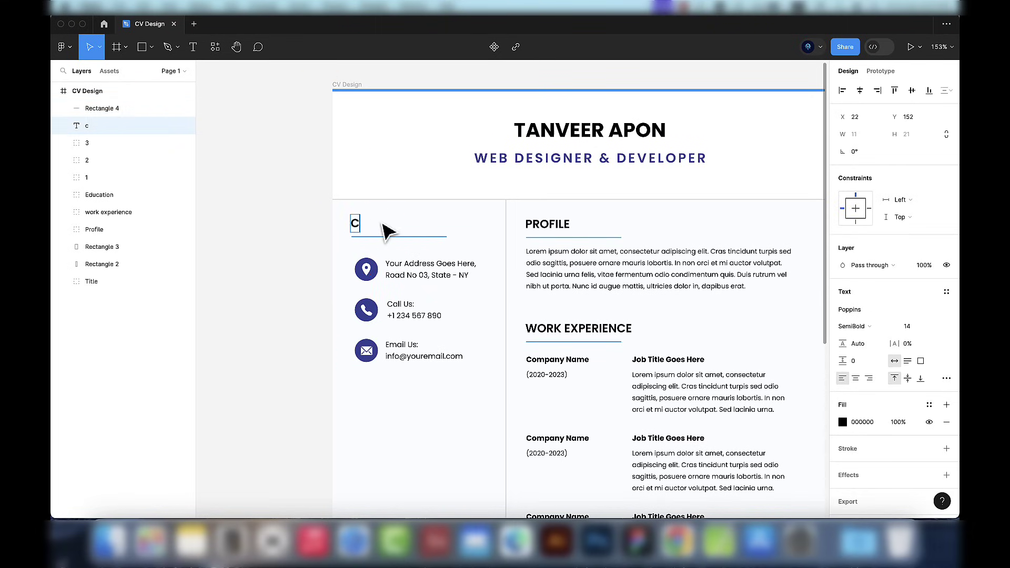
pyautogui.write('ct')
pyautogui.press('Escape')
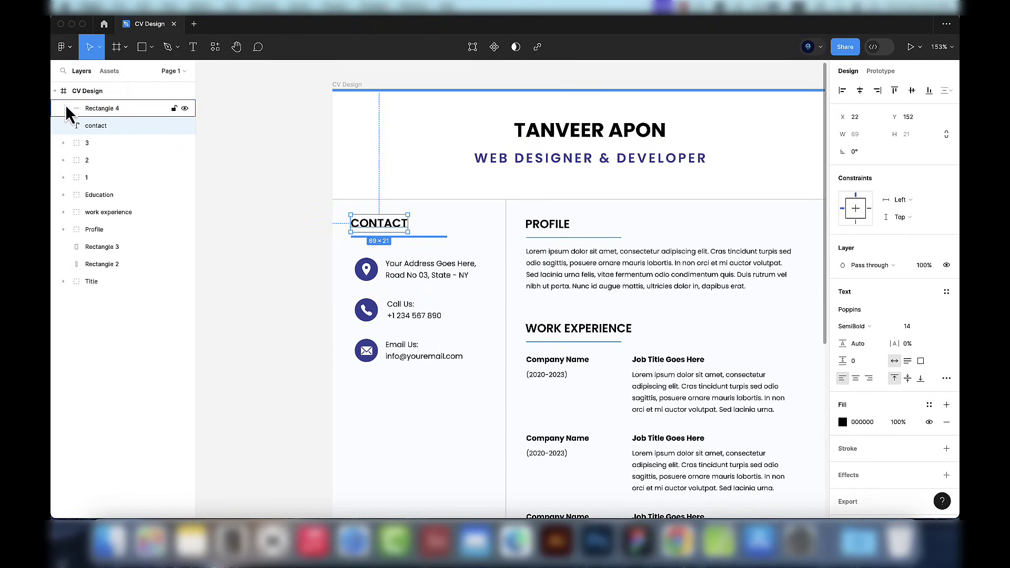
# Step: Group the contact heading, underline and three contact entries, and name the group "Contact"
pyautogui.click(87, 177)
pyautogui.keyDown('shift'); pyautogui.click(96, 111); pyautogui.keyUp('shift')
pyautogui.press('super+g')
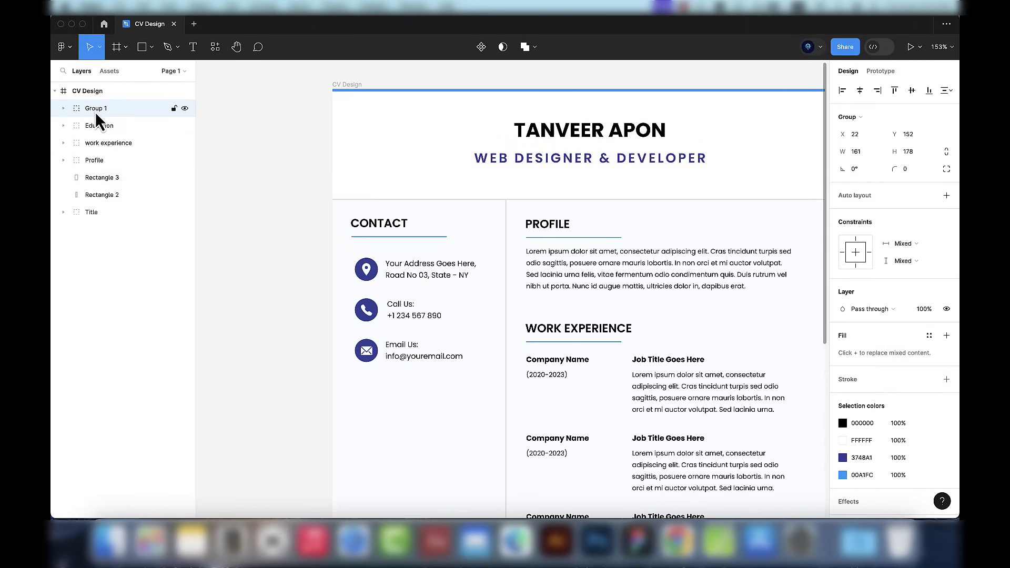
pyautogui.doubleClick(95, 111)
pyautogui.write('Contact')
pyautogui.press('Return')
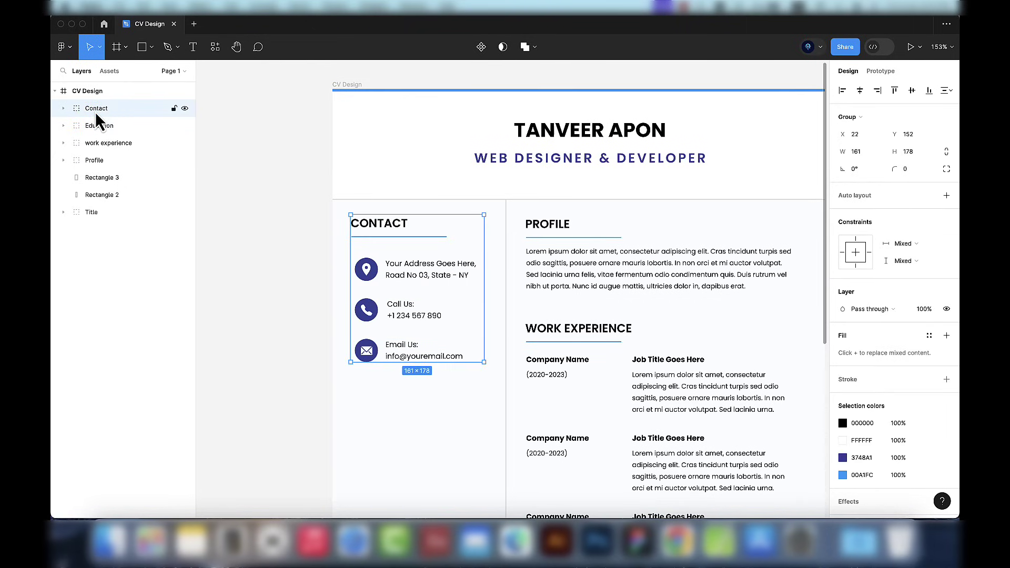
# Step: Reorder entries 1 to 3 above the underline and heading within the Contact group, and shift them to X 23 under the heading
pyautogui.click(64, 108)
pyautogui.click(106, 160)
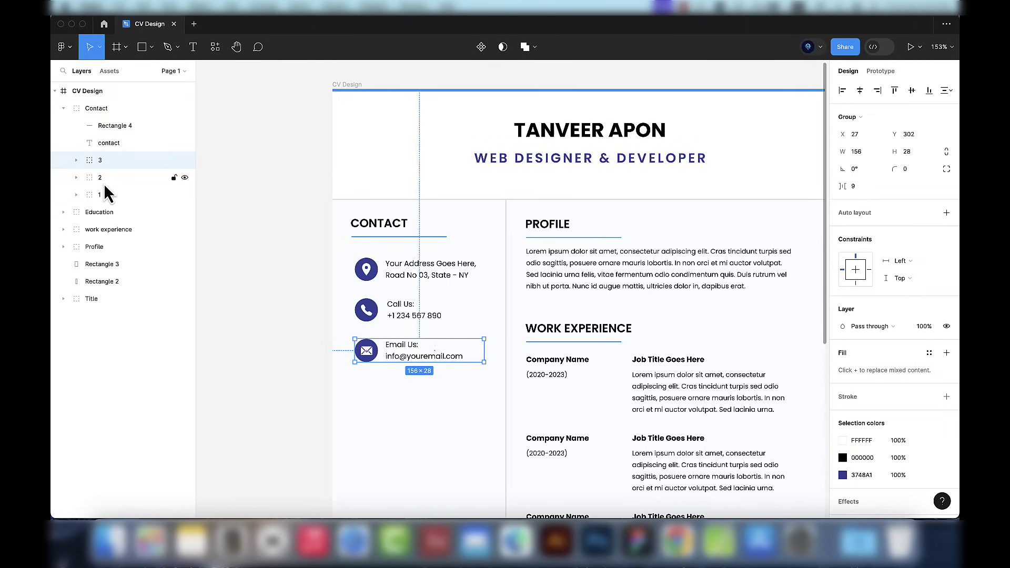
pyautogui.keyDown('shift'); pyautogui.click(102, 195); pyautogui.keyUp('shift')
pyautogui.moveTo(102, 195); pyautogui.dragTo(105, 116)
pyautogui.scroll(3, 374, 347)
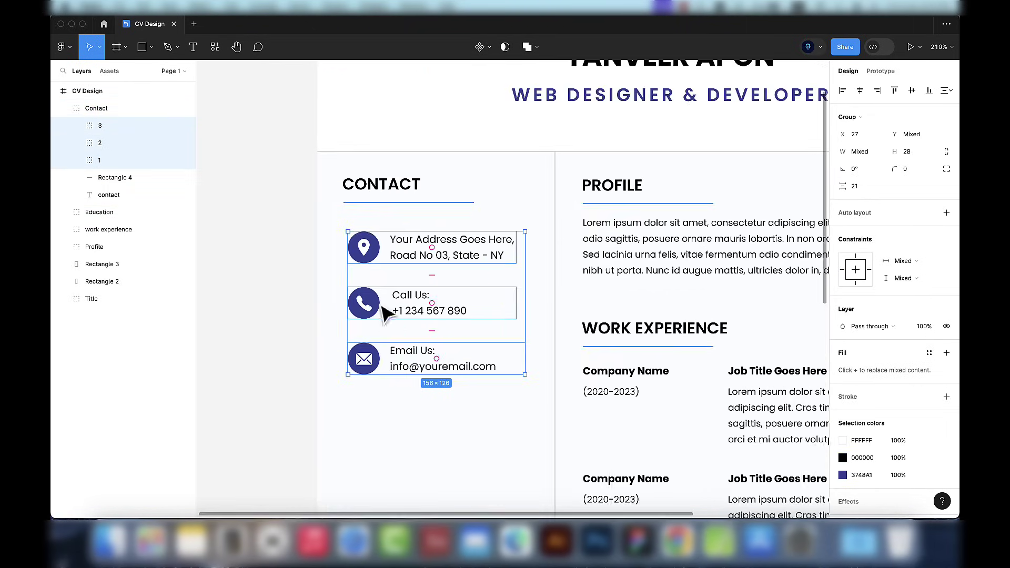
# Step: Move the texts of the three contact entries closer to their icons, leaving a gap of about 6 px
pyautogui.click(76, 160)
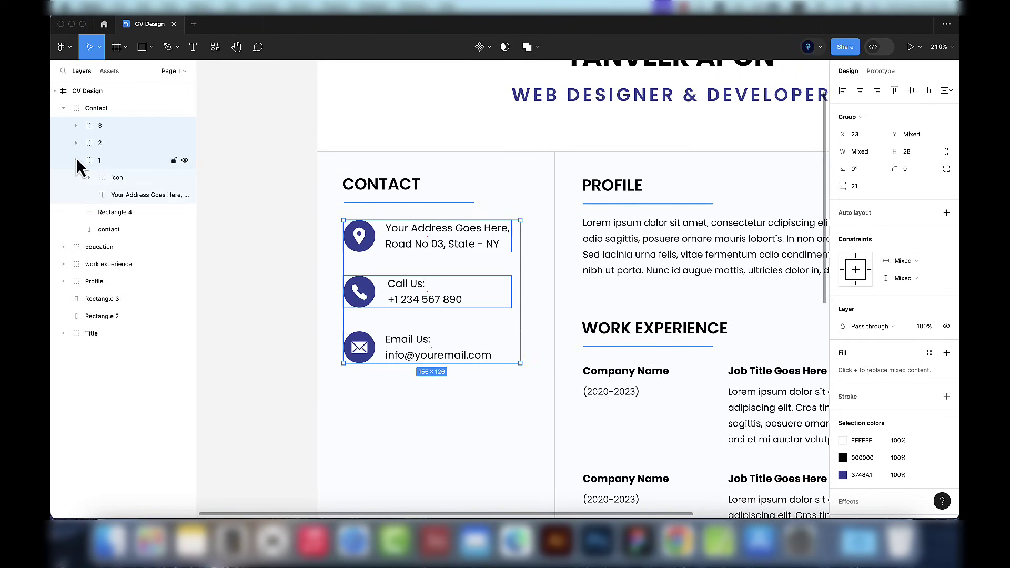
pyautogui.click(76, 142)
pyautogui.click(76, 125)
pyautogui.click(108, 160)
pyautogui.keyDown('shift'); pyautogui.click(122, 212); pyautogui.keyUp('shift')
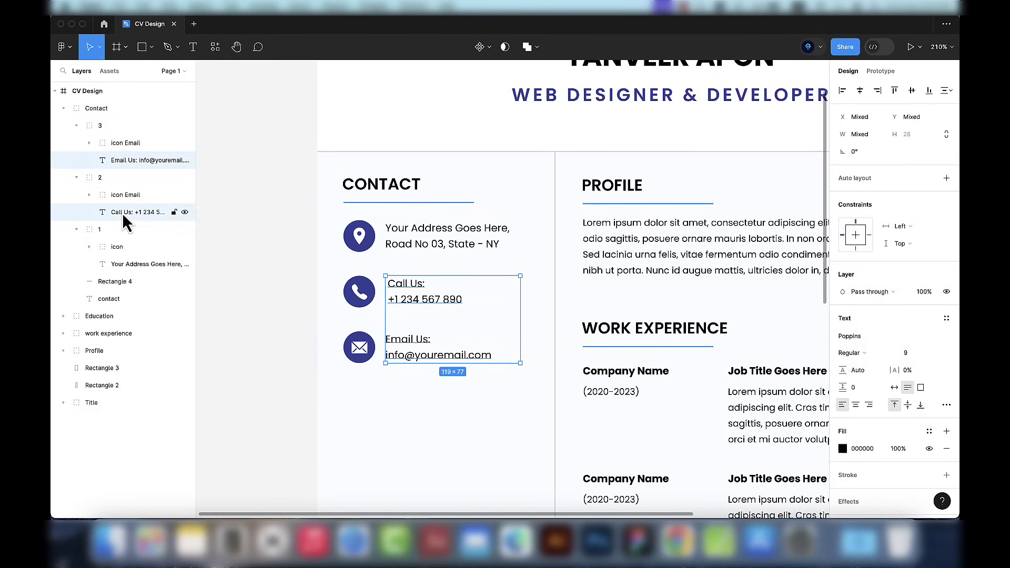
pyautogui.keyDown('shift'); pyautogui.click(119, 264); pyautogui.keyUp('shift')
pyautogui.hotkey('alt', 'a')
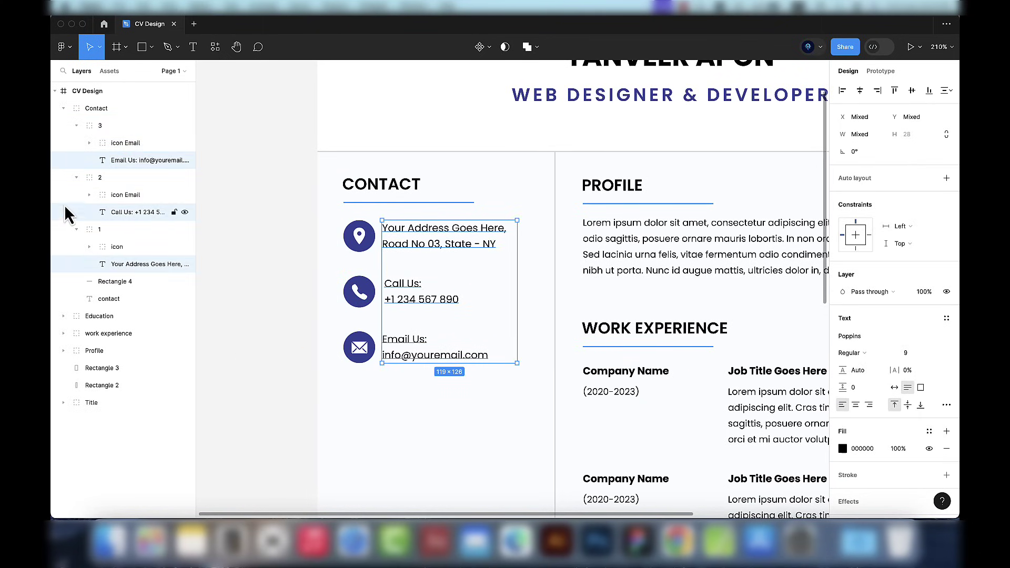
# Step: Move the phone and email entries up together by 7 px to tighten the space below the address entry
pyautogui.click(75, 125)
pyautogui.click(76, 142)
pyautogui.click(76, 160)
pyautogui.click(100, 132)
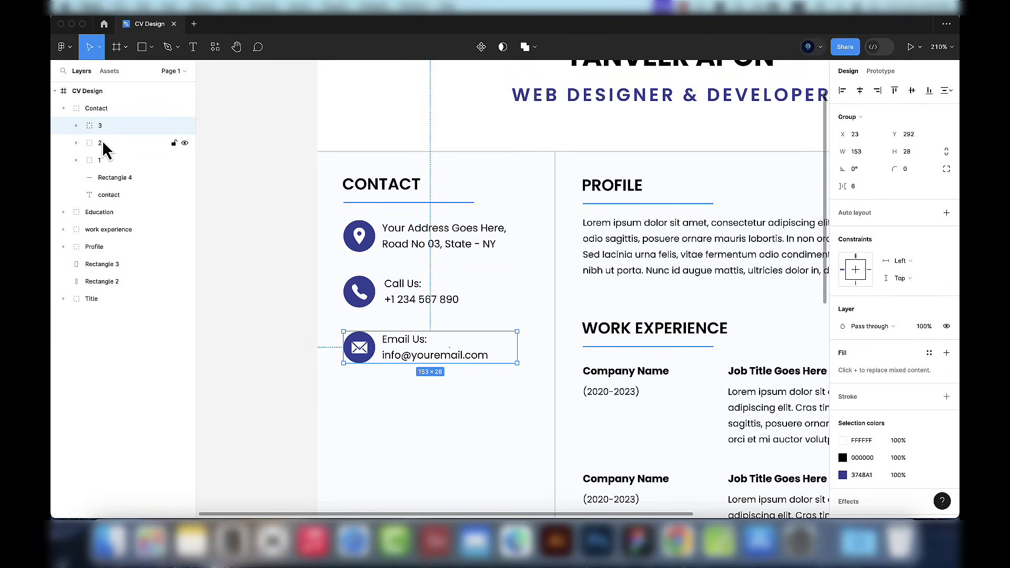
pyautogui.keyDown('shift'); pyautogui.click(102, 144); pyautogui.keyUp('shift')
pyautogui.press('Up')
pyautogui.press('Up')
pyautogui.press('Up')
pyautogui.press('Up')
pyautogui.press('Up')
pyautogui.press('Up')
pyautogui.press('Up')
# Step: Move the email entry up to Y 279, closer to the phone entry
pyautogui.click(106, 129)
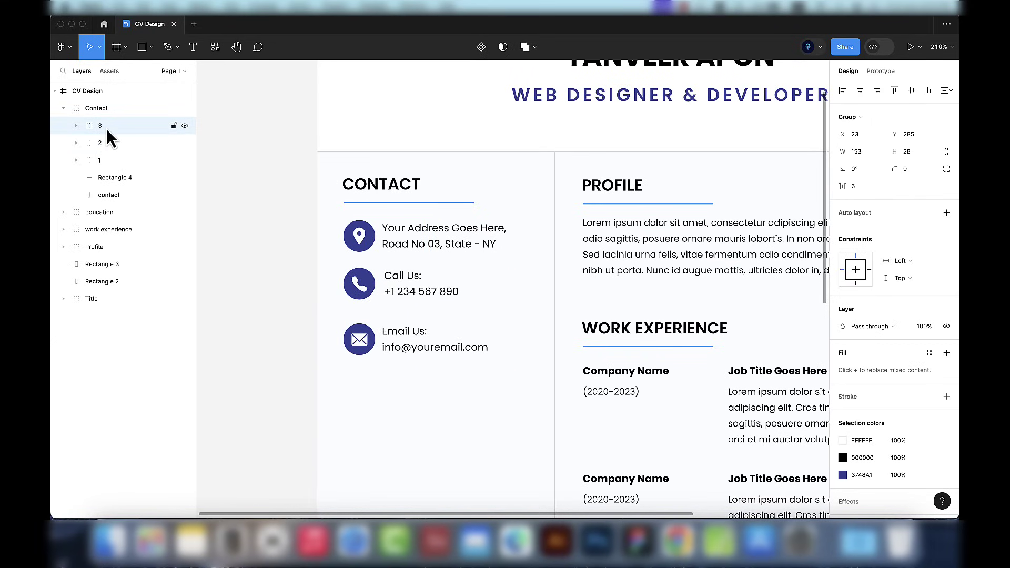
pyautogui.hotkey('shift', 'Up')
pyautogui.press('Down')
pyautogui.press('Down')
pyautogui.press('Down')
pyautogui.press('Down')
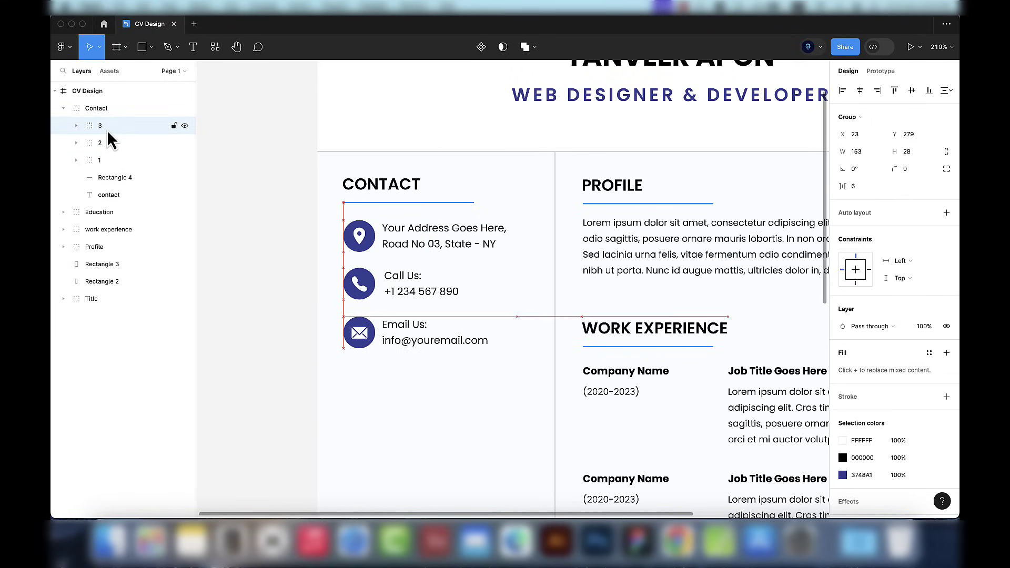
# Step: Scale the three contact icons down together to about 21.51 by 21.51 each
pyautogui.scroll(-5, 309, 228)
pyautogui.scroll(5, 306, 255)
pyautogui.click(77, 160)
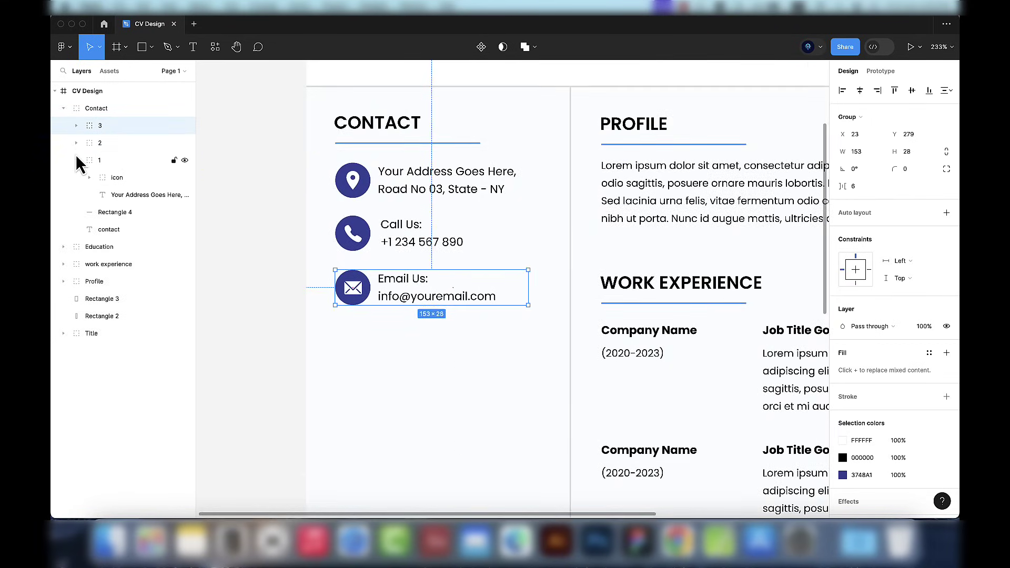
pyautogui.click(76, 142)
pyautogui.click(76, 125)
pyautogui.click(125, 142)
pyautogui.keyDown('shift'); pyautogui.click(125, 195); pyautogui.keyUp('shift')
pyautogui.keyDown('shift'); pyautogui.click(119, 247); pyautogui.keyUp('shift')
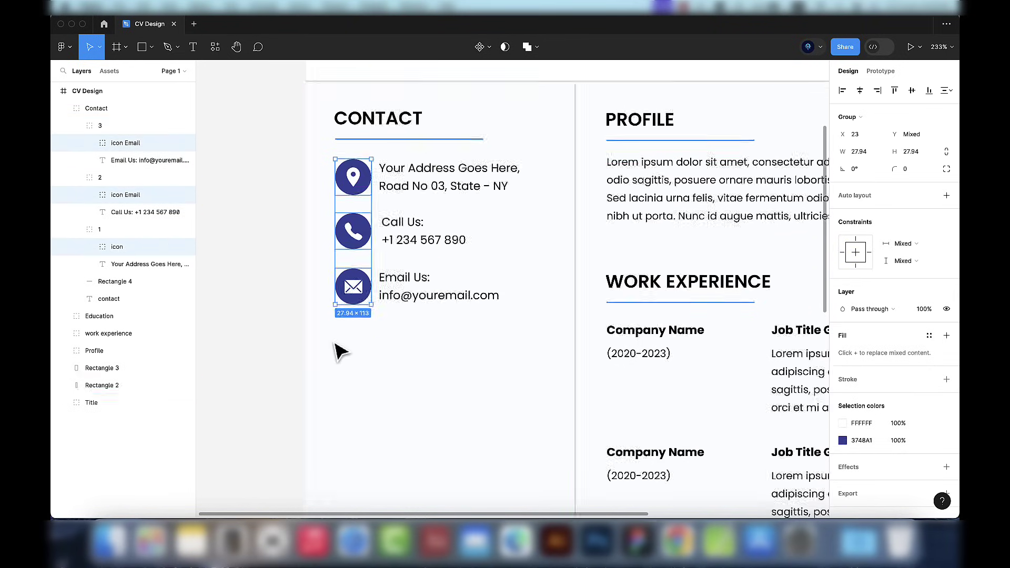
pyautogui.scroll(4, 338, 349)
pyautogui.moveTo(388, 399); pyautogui.dragTo(364, 343)
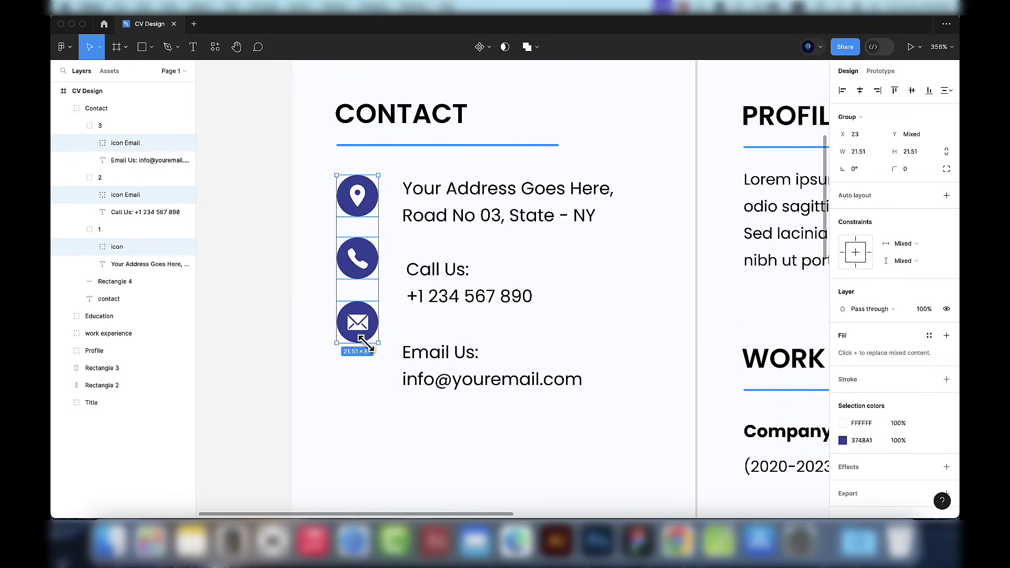
# Step: Move the address text closer to its reduced icon and roughly centre it vertically beside it
pyautogui.click(116, 247)
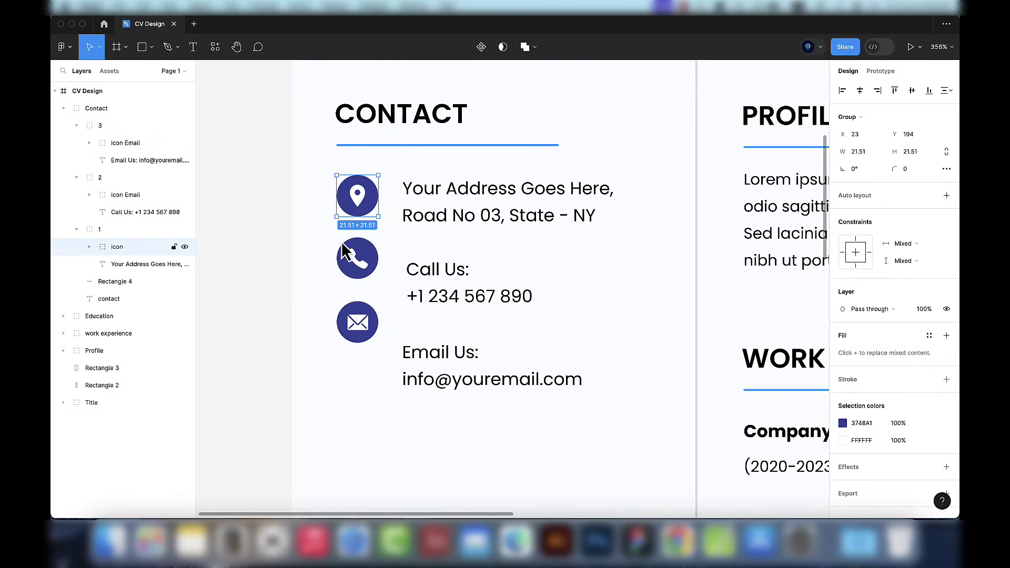
pyautogui.click(515, 225)
pyautogui.moveTo(514, 225); pyautogui.dragTo(509, 214)
# Step: Move the phone text to X 52, Y 227 and align its icon with it on their vertical centres
pyautogui.click(429, 293)
pyautogui.moveTo(428, 293); pyautogui.dragTo(421, 272)
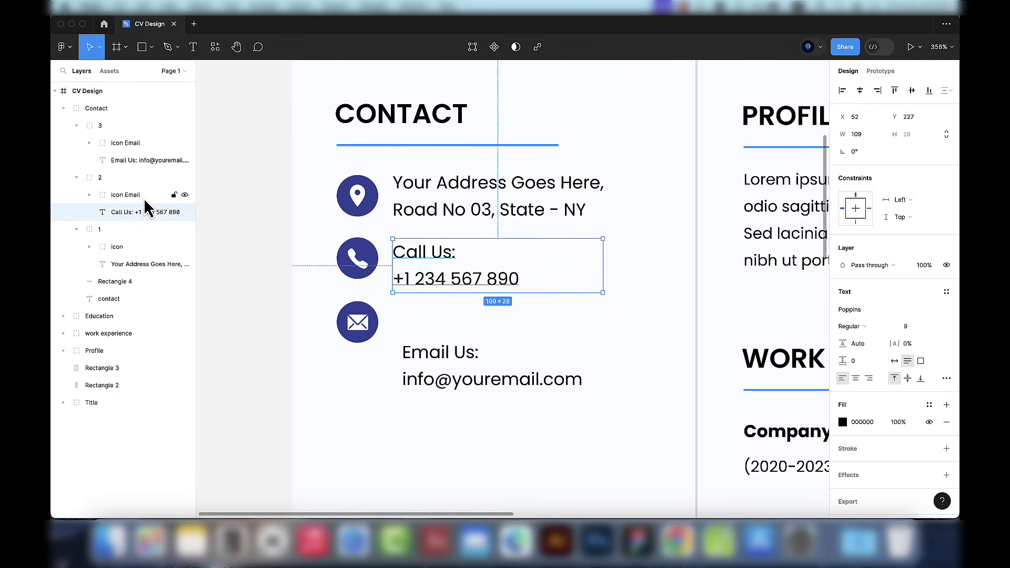
pyautogui.keyDown('shift'); pyautogui.click(145, 201); pyautogui.keyUp('shift')
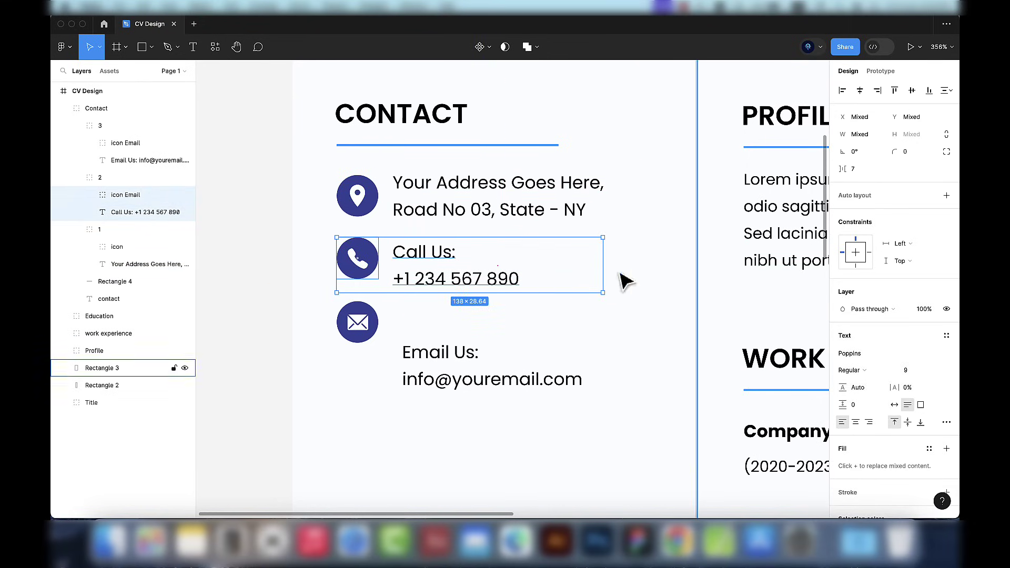
pyautogui.click(913, 93)
# Step: Move the email text up beside its icon at X 52 and align the two on their vertical centres
pyautogui.click(158, 160)
pyautogui.keyDown('shift'); pyautogui.click(153, 160); pyautogui.keyUp('shift')
pyautogui.click(153, 160)
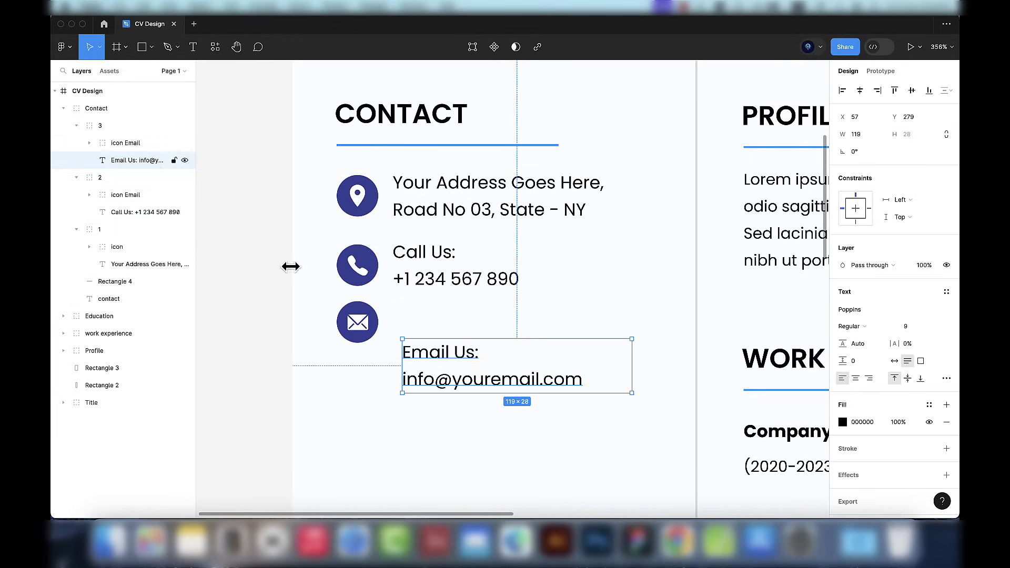
pyautogui.moveTo(472, 379)
pyautogui.mouseDown()
pyautogui.moveTo(456, 375)
pyautogui.moveTo(460, 366)
pyautogui.mouseUp()
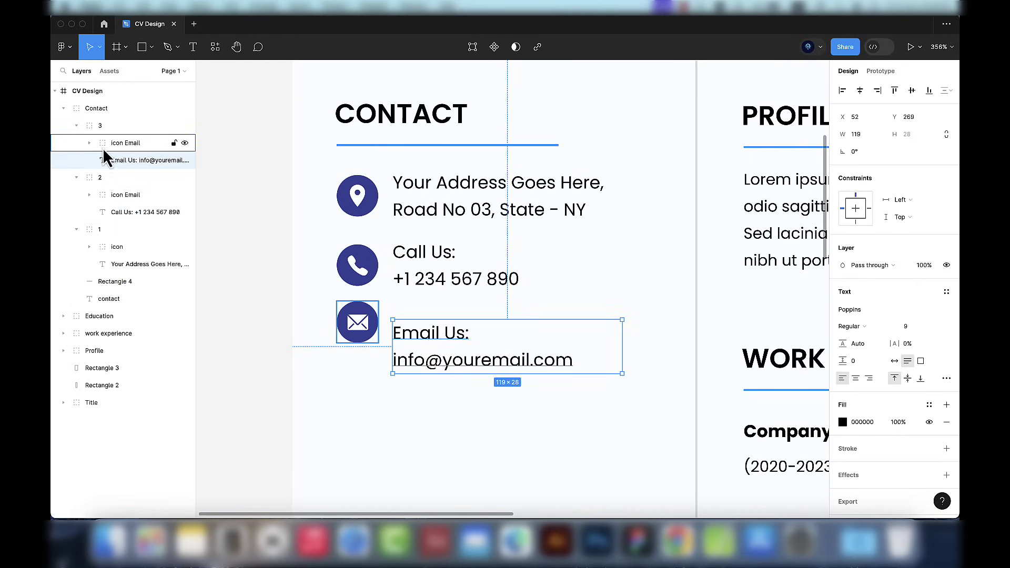
pyautogui.keyDown('shift'); pyautogui.click(103, 148); pyautogui.keyUp('shift')
pyautogui.click(913, 92)
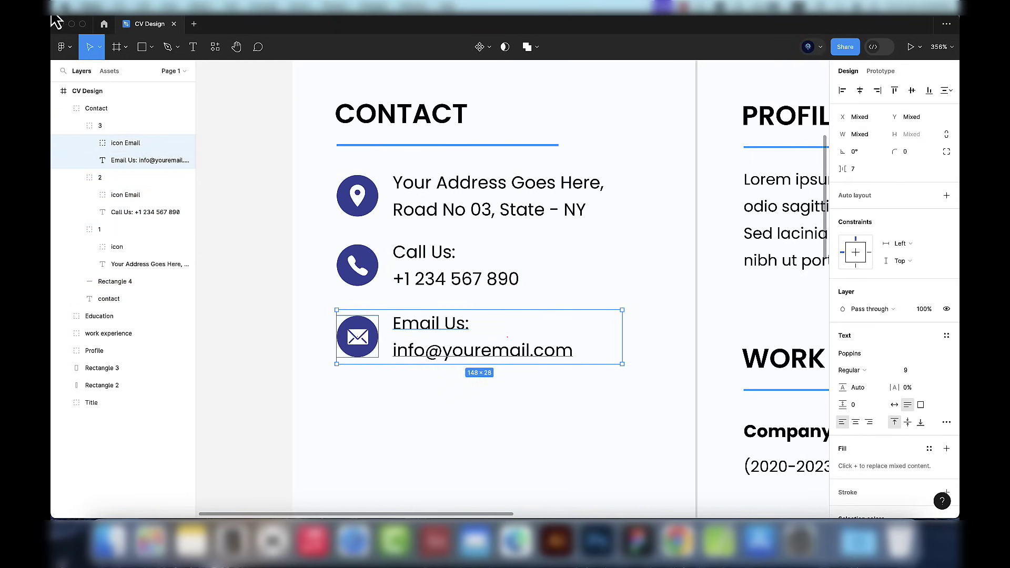
# Step: Distribute the address, phone and email rows in the CONTACT section with equal vertical spacing
pyautogui.click(76, 125)
pyautogui.click(75, 143)
pyautogui.click(76, 160)
pyautogui.click(87, 161)
pyautogui.keyDown('shift'); pyautogui.click(125, 125); pyautogui.keyUp('shift')
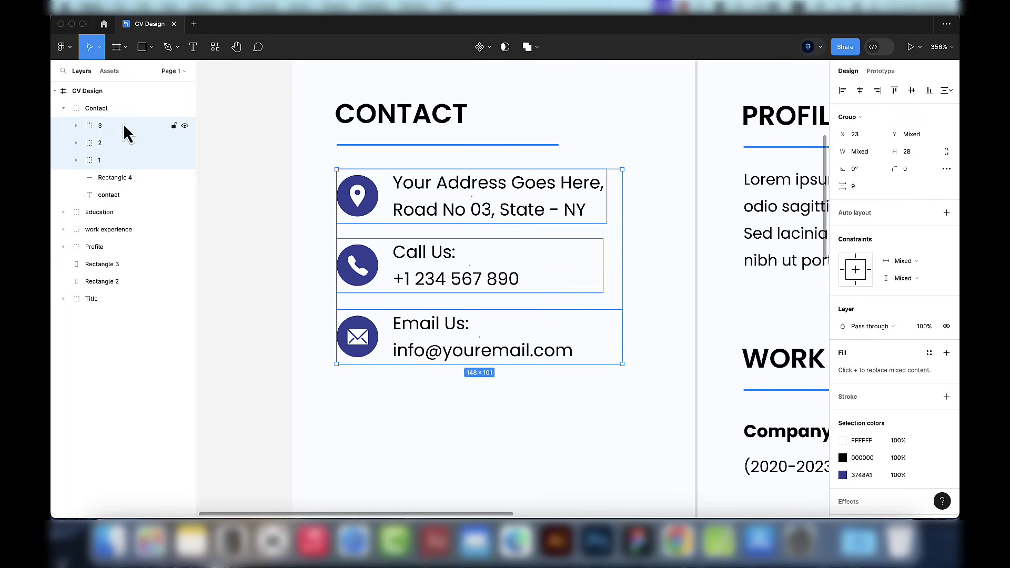
pyautogui.click(947, 90)
pyautogui.click(901, 125)
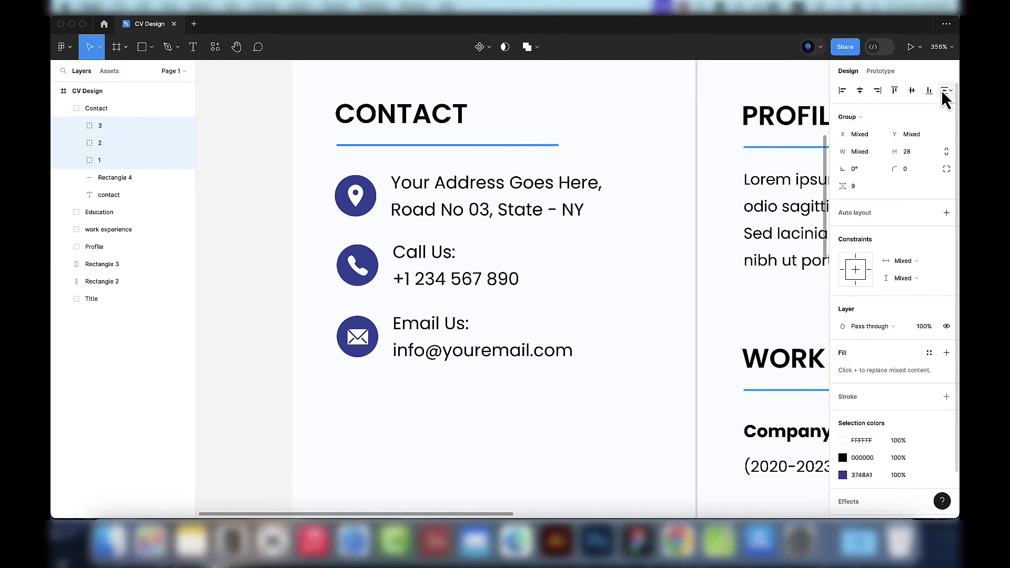
pyautogui.click(945, 91)
pyautogui.click(909, 137)
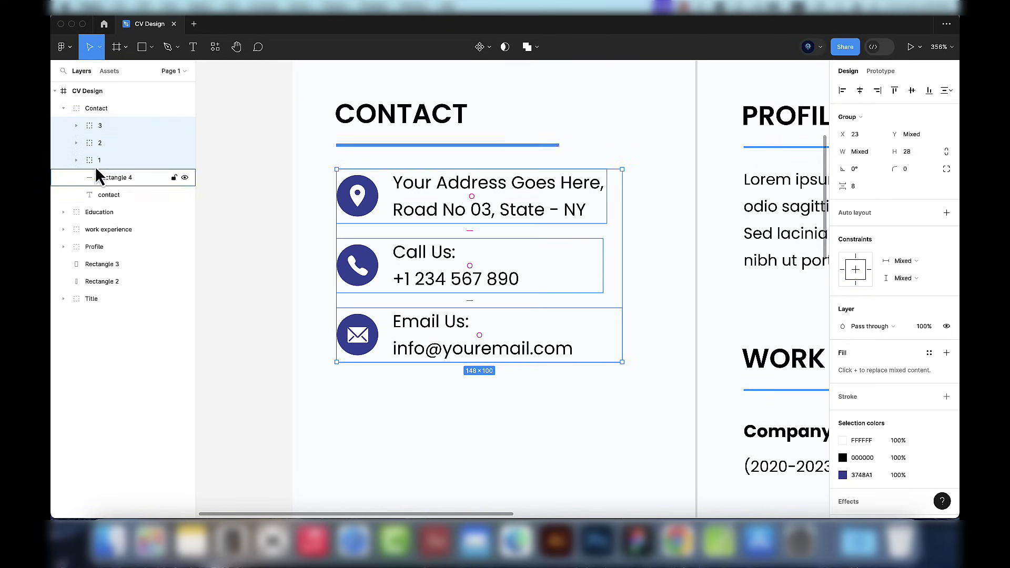
# Step: Duplicate the email row directly below the original, placing the copy's text at X 52, Y 299
pyautogui.click(125, 129)
pyautogui.scroll(-4, 462, 260)
pyautogui.moveTo(462, 260); pyautogui.dragTo(394, 288)
pyautogui.doubleClick(405, 295)
pyautogui.doubleClick(408, 291)
pyautogui.write('Linked')
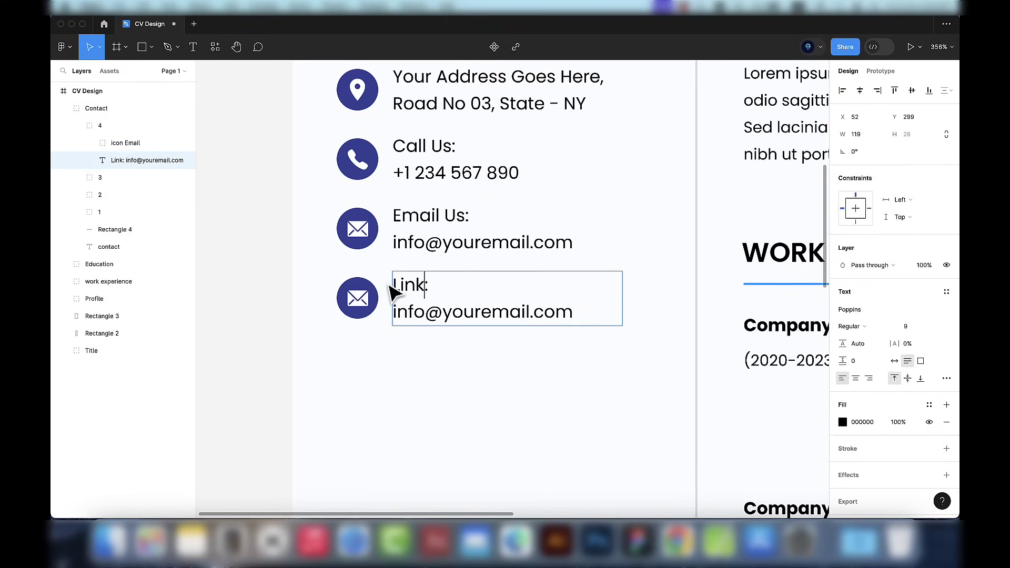
pyautogui.write('in')
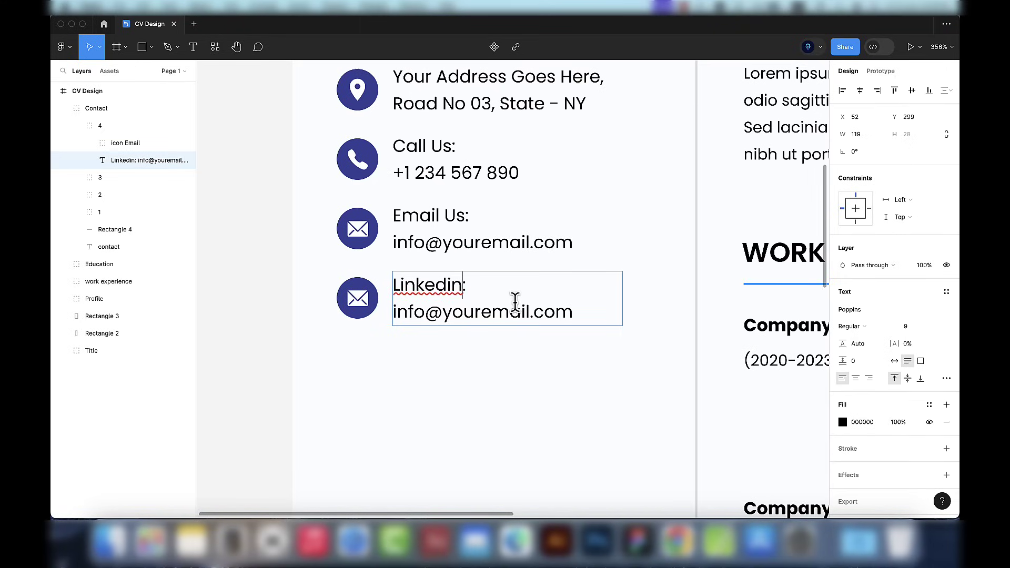
pyautogui.moveTo(573, 313); pyautogui.dragTo(396, 312)
pyautogui.write('www.linkedin.com/profile')
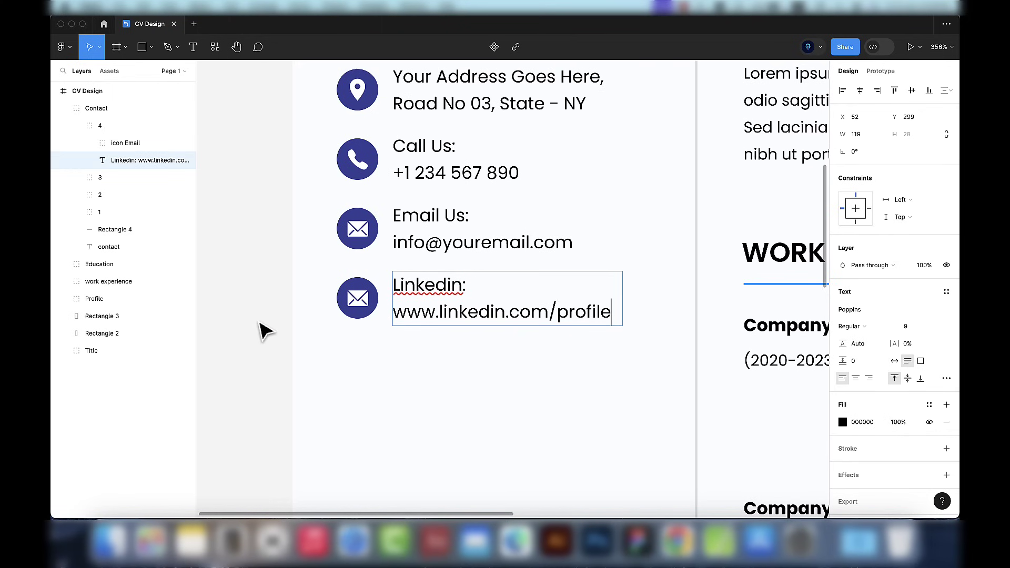
pyautogui.press('Escape')
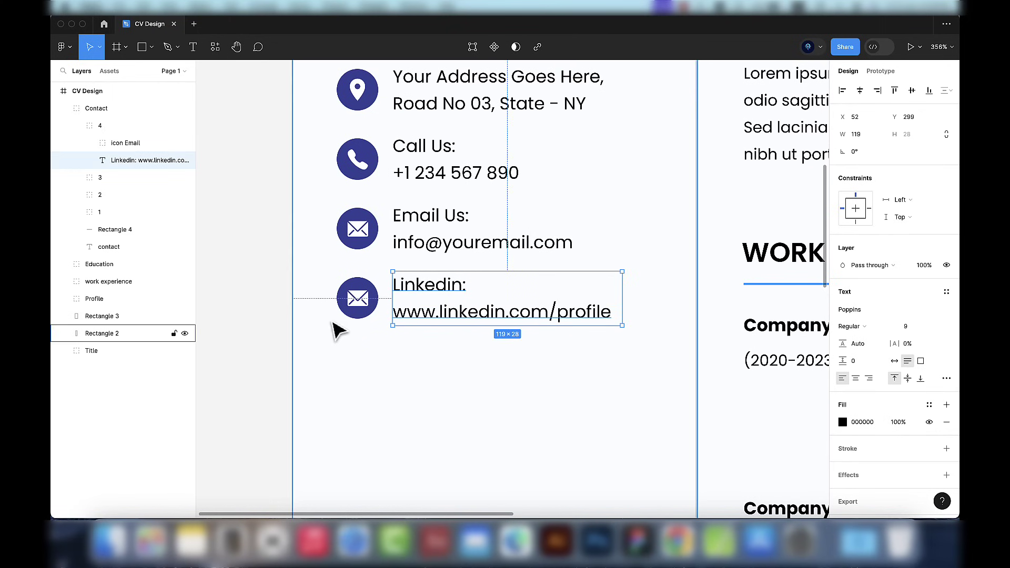
# Step: Delete the envelope glyph from the Linkedin row's icon, keeping its blue circle
pyautogui.scroll(-3, 340, 302)
pyautogui.doubleClick(363, 305)
pyautogui.press('Delete')
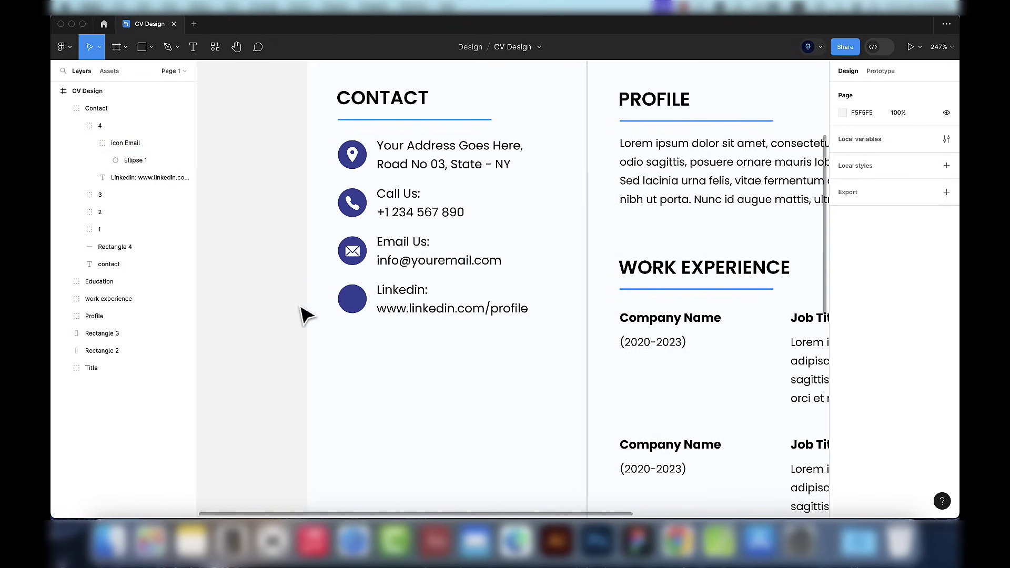
# Step: Open the Iconify plugin and search its icons for "linkedin"
pyautogui.click(215, 49)
pyautogui.click(268, 71)
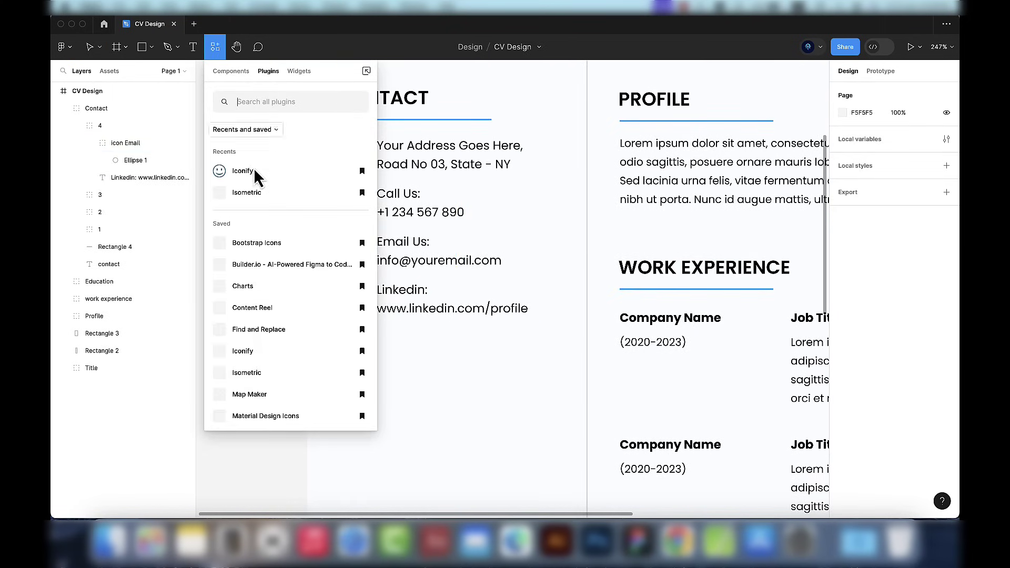
pyautogui.click(254, 168)
pyautogui.scroll(-5, 426, 216)
pyautogui.scroll(2, 427, 217)
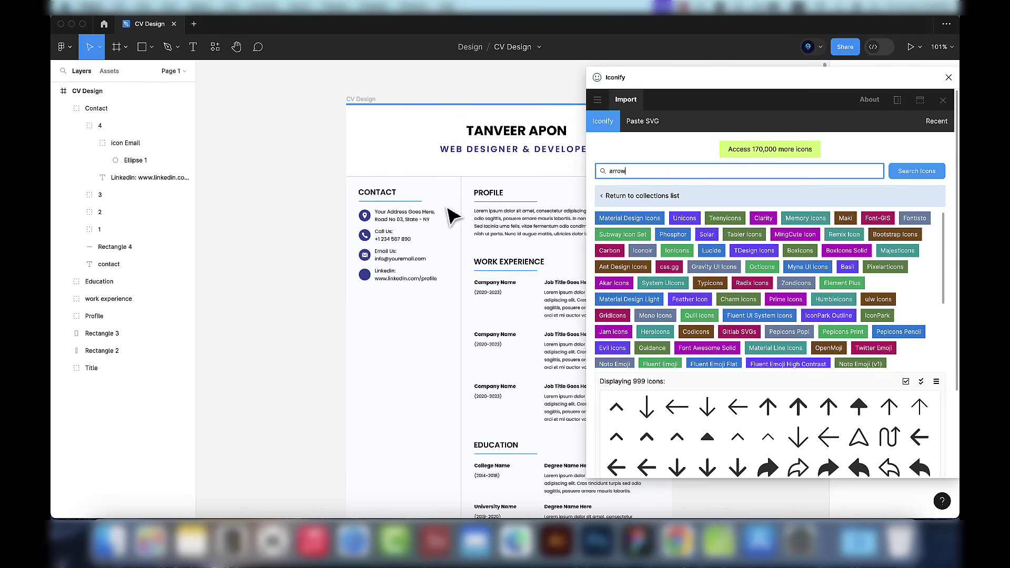
pyautogui.click(665, 171)
pyautogui.write('linkedin')
pyautogui.press('Return')
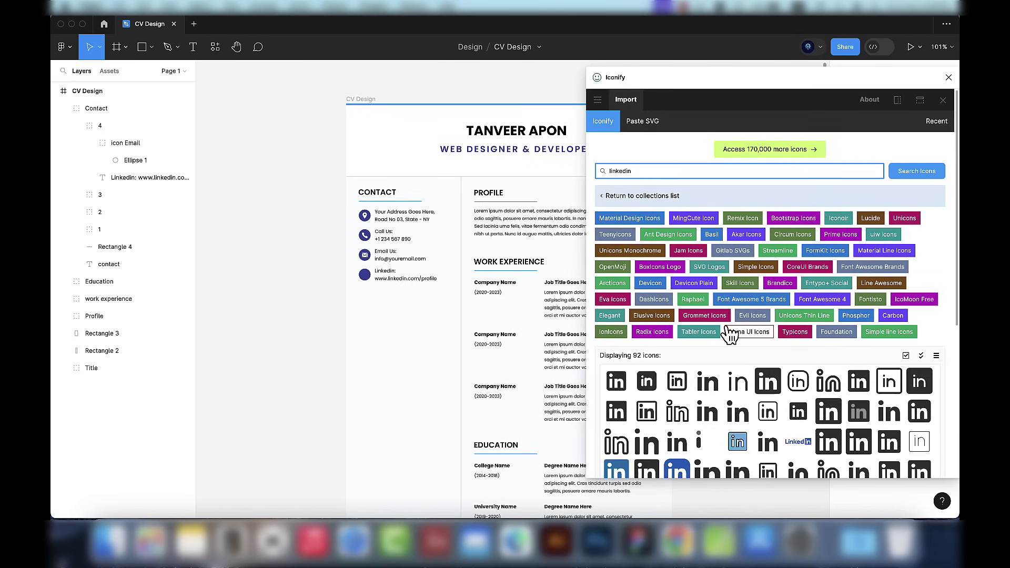
# Step: Import the ri:linkedin-fill icon into row 4's icon group above the ellipse and place it over the circle at X 25, Y 302
pyautogui.moveTo(708, 361); pyautogui.dragTo(379, 318)
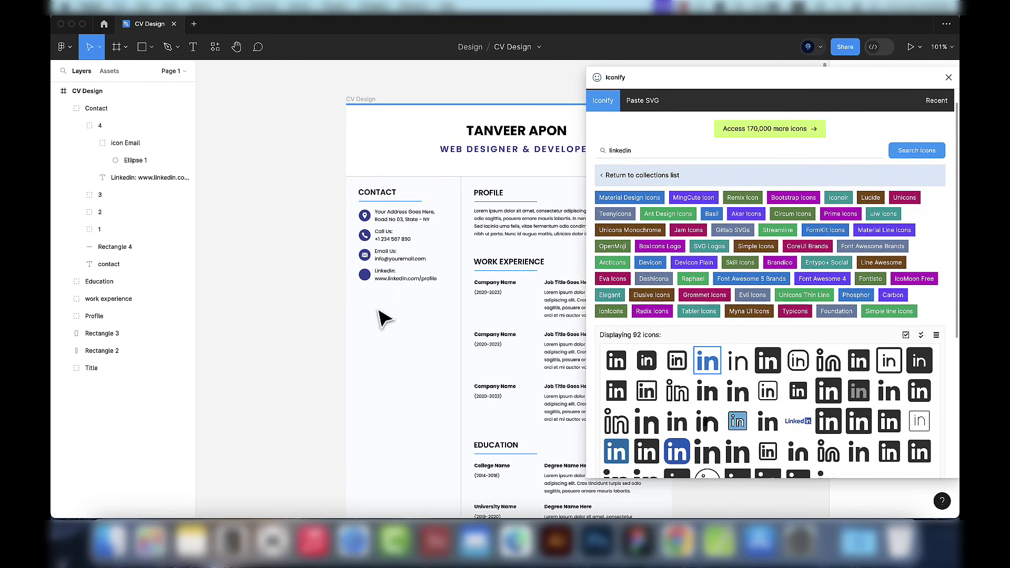
pyautogui.moveTo(160, 107); pyautogui.dragTo(140, 199)
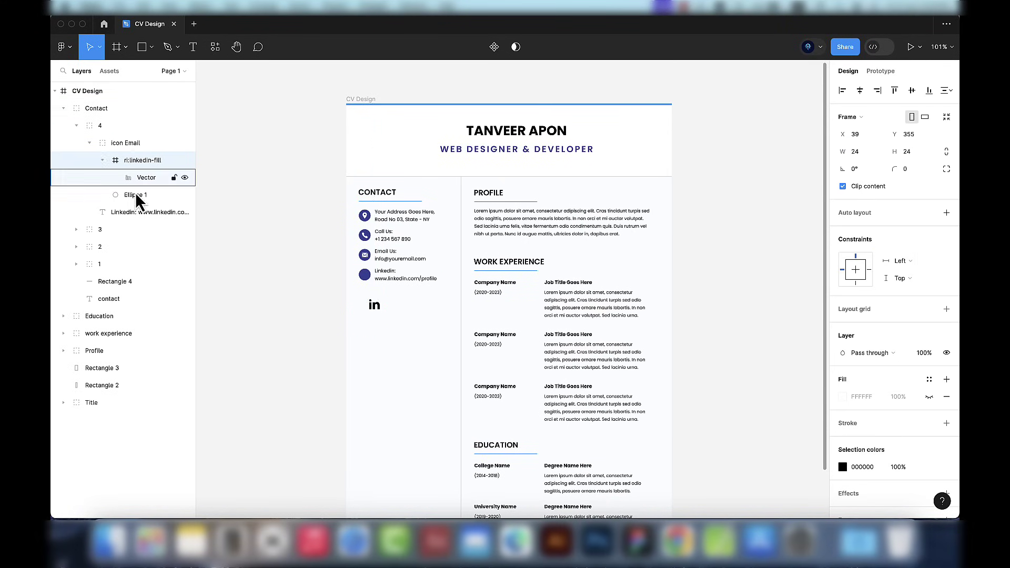
pyautogui.scroll(10, 388, 305)
pyautogui.moveTo(452, 388); pyautogui.dragTo(447, 321)
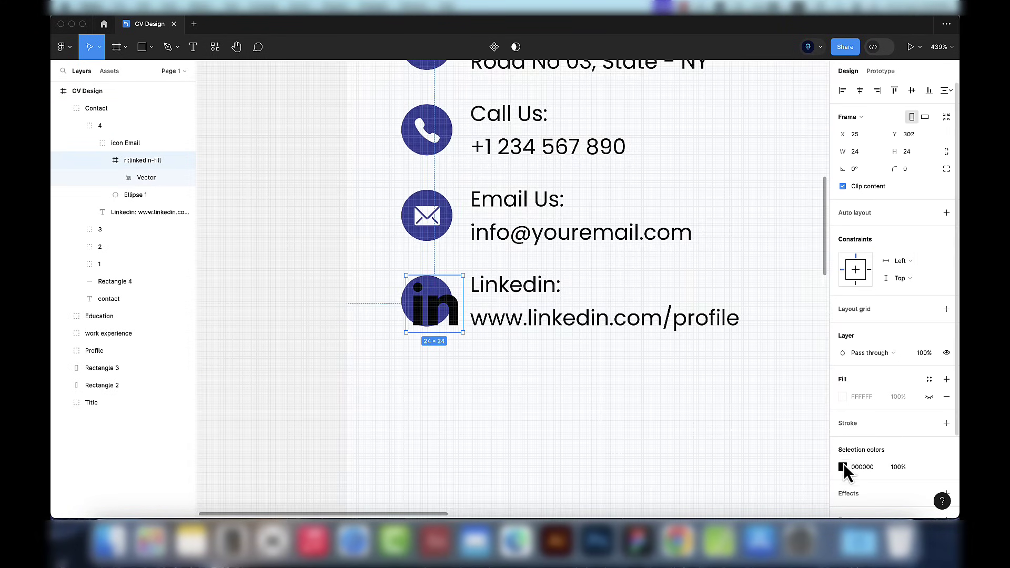
# Step: Recolour the imported LinkedIn glyph from black to white, FFFFFF
pyautogui.click(843, 466)
pyautogui.write('FFFFFF')
pyautogui.press('Return')
pyautogui.click(819, 205)
# Step: Shrink the LinkedIn glyph to fit inside its blue circle and centre it there
pyautogui.scroll(5, 451, 334)
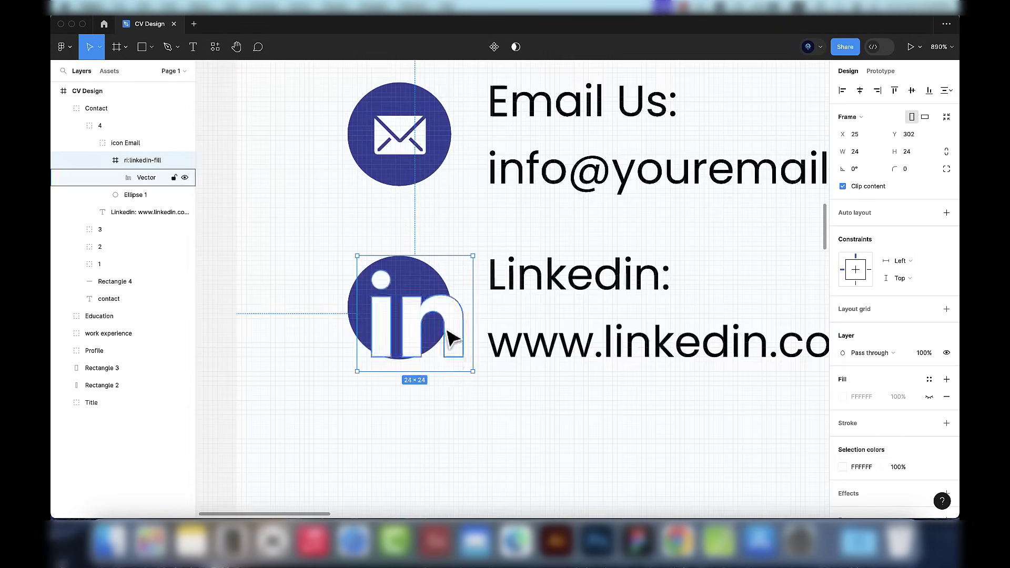
pyautogui.moveTo(470, 369); pyautogui.dragTo(405, 312)
pyautogui.scroll(-10, 273, 356)
pyautogui.click(304, 262)
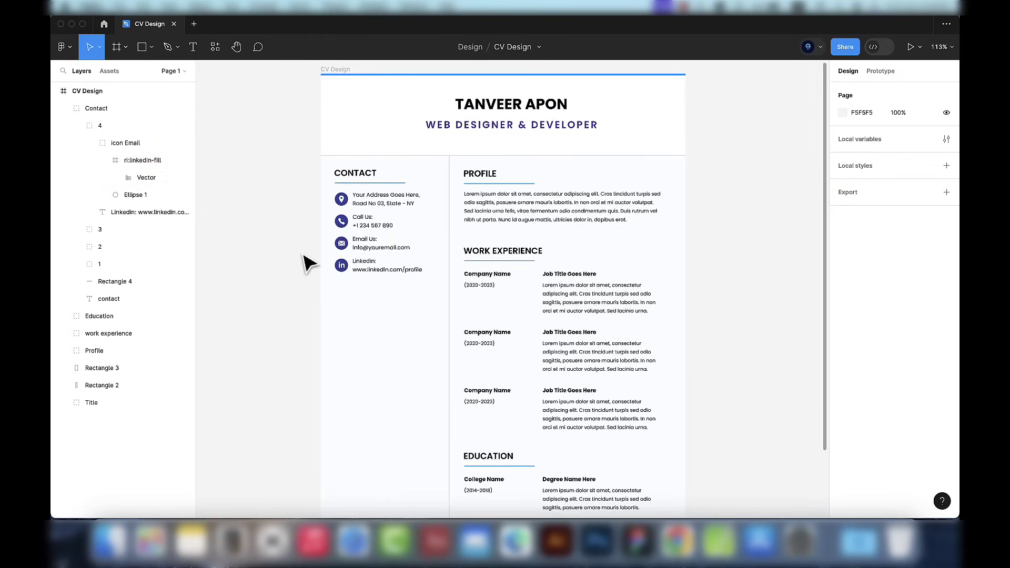
# Step: Move the Linkedin row down to Y 307 and distribute all four contact rows with equal vertical spacing
pyautogui.scroll(4, 305, 262)
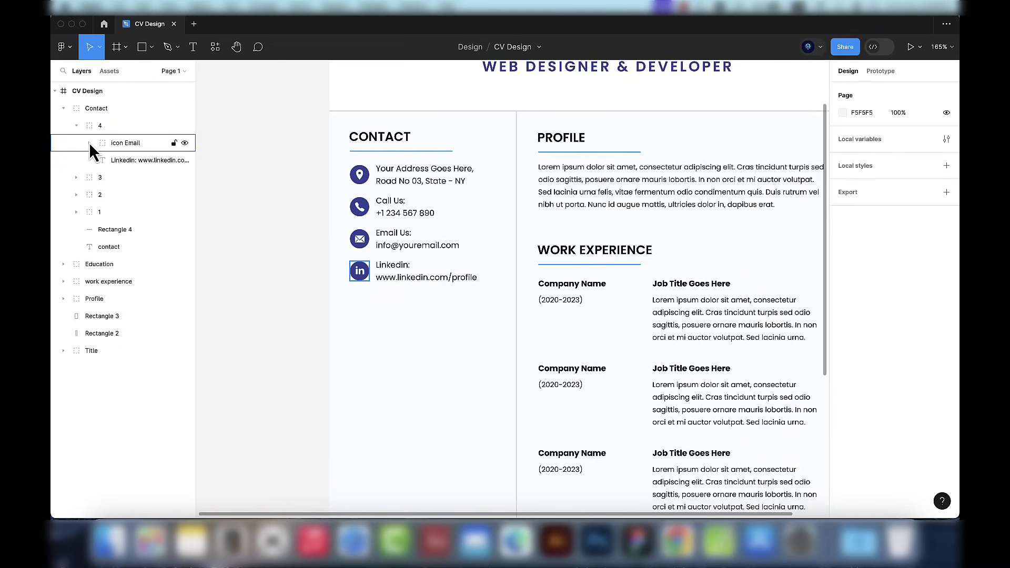
pyautogui.click(101, 126)
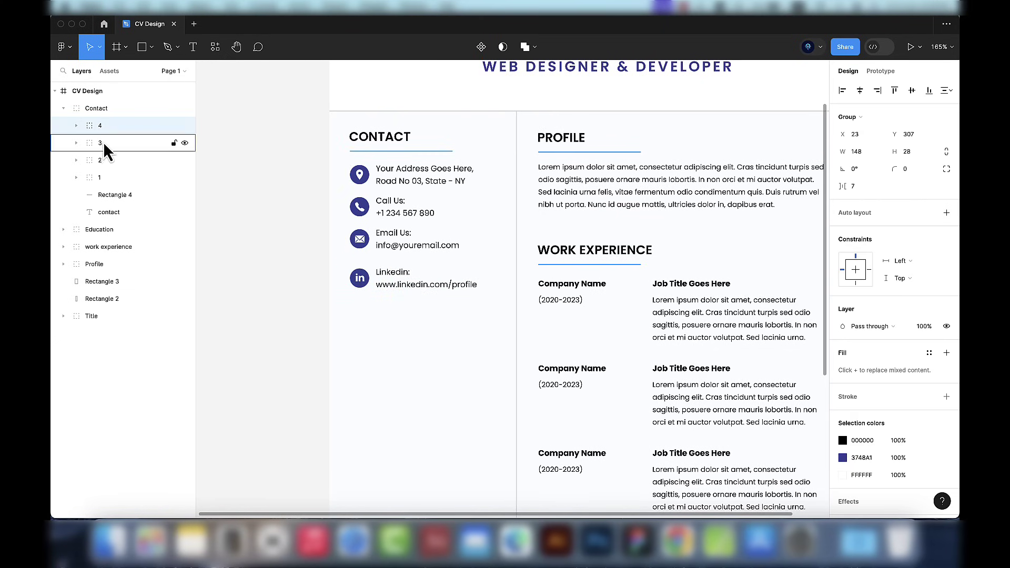
pyautogui.keyDown('shift'); pyautogui.click(98, 177); pyautogui.keyUp('shift')
pyautogui.click(946, 119)
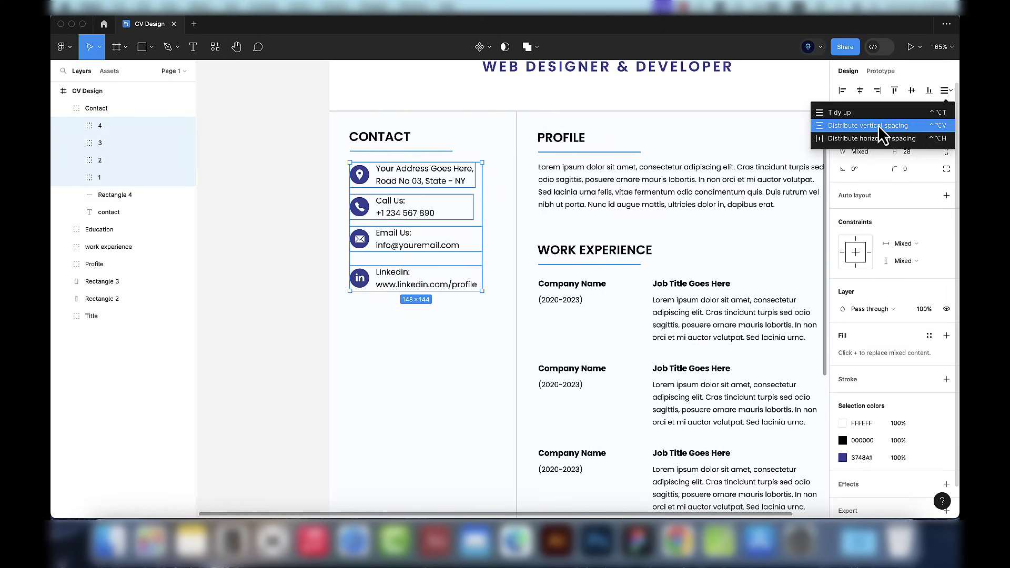
pyautogui.click(879, 125)
pyautogui.click(316, 187)
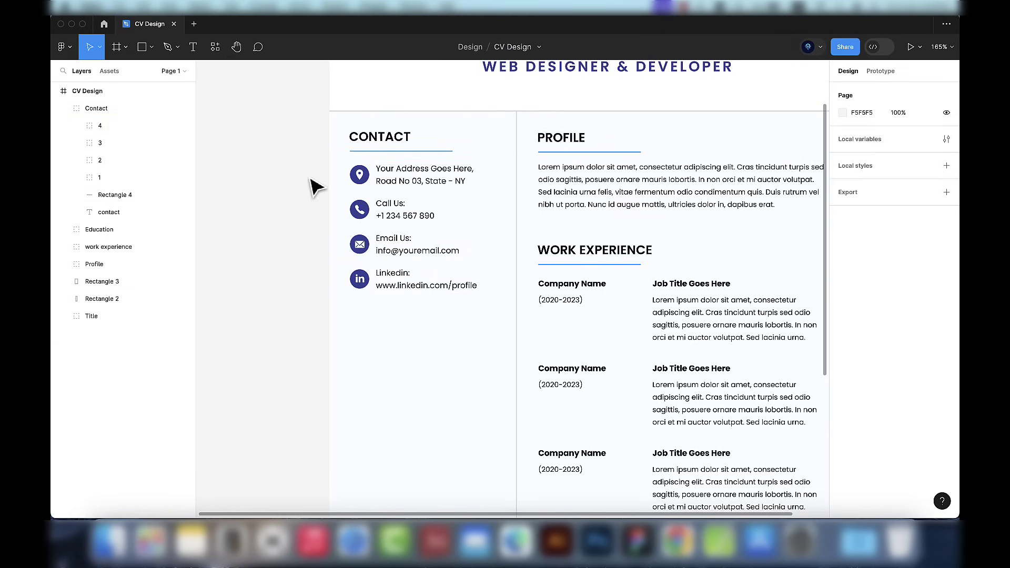
# Step: Move the four contact rows together to X 22 and slightly lower beneath the heading line
pyautogui.click(127, 184)
pyautogui.keyDown('shift'); pyautogui.click(131, 128); pyautogui.keyUp('shift')
pyautogui.moveTo(430, 185)
pyautogui.mouseDown()
pyautogui.moveTo(437, 192)
pyautogui.moveTo(432, 180)
pyautogui.mouseUp()
pyautogui.click(294, 249)
pyautogui.scroll(-5, 298, 258)
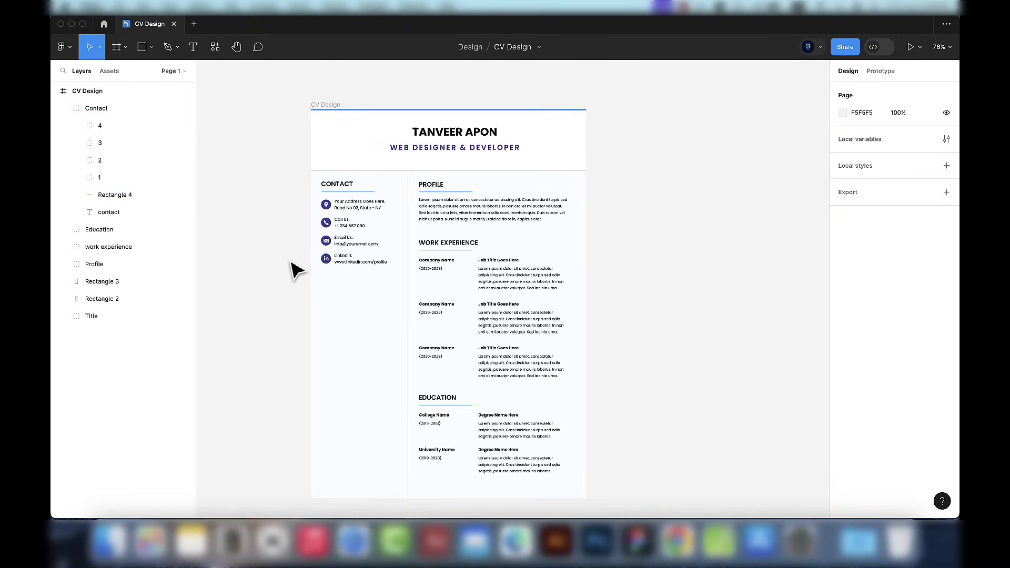
# Step: Duplicate the whole Contact group below the original, with its heading at Y 372, and retitle the copy's heading SKILLS
pyautogui.scroll(-1, 296, 270)
pyautogui.click(64, 108)
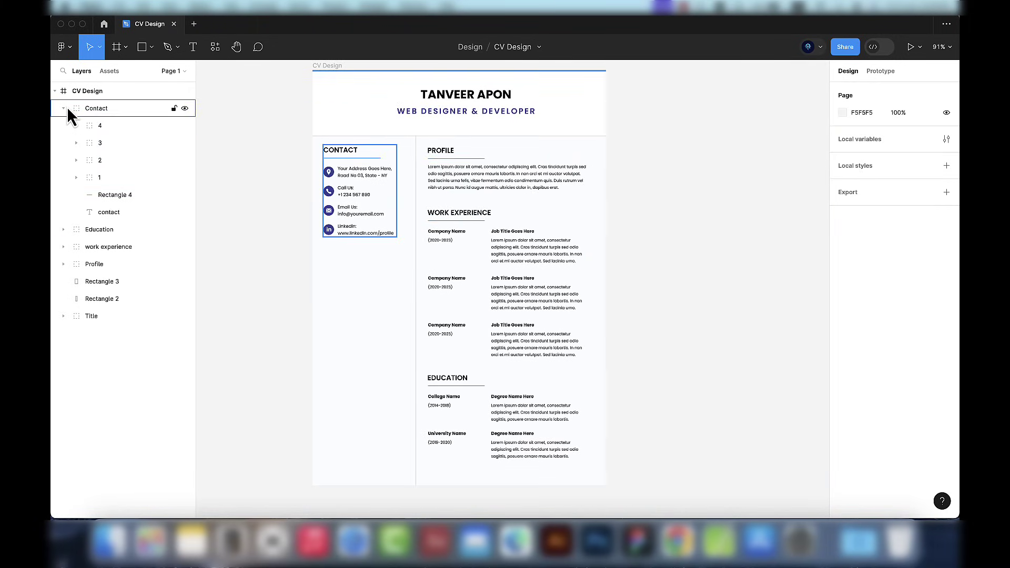
pyautogui.click(67, 108)
pyautogui.scroll(3, 317, 222)
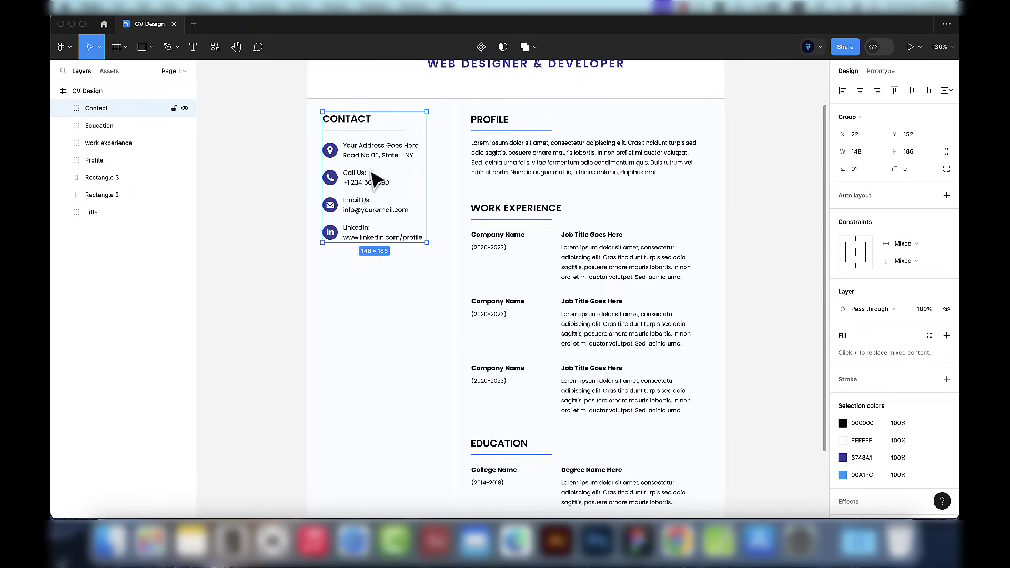
pyautogui.moveTo(376, 175); pyautogui.dragTo(376, 308)
pyautogui.doubleClick(359, 266)
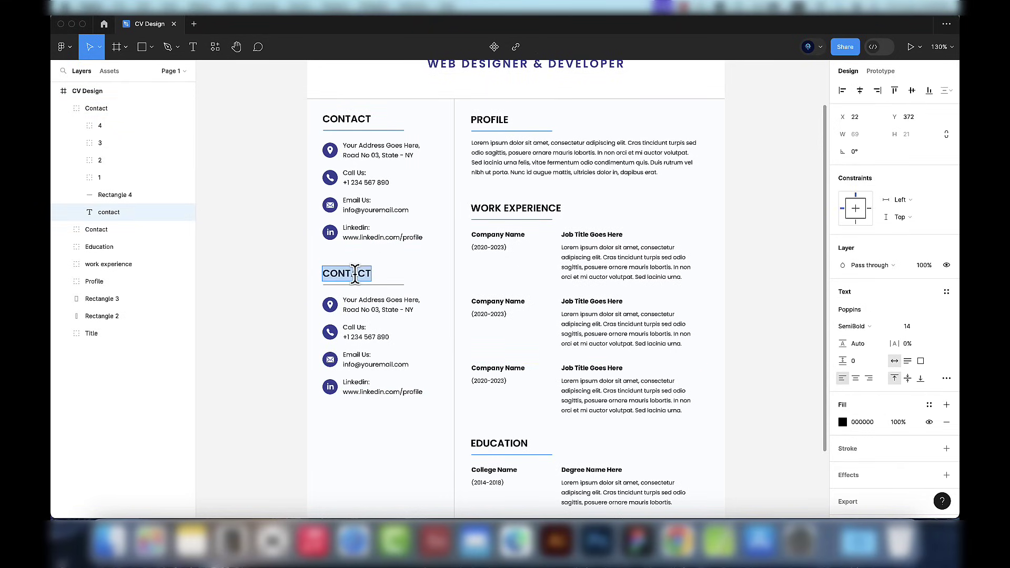
pyautogui.write('s')
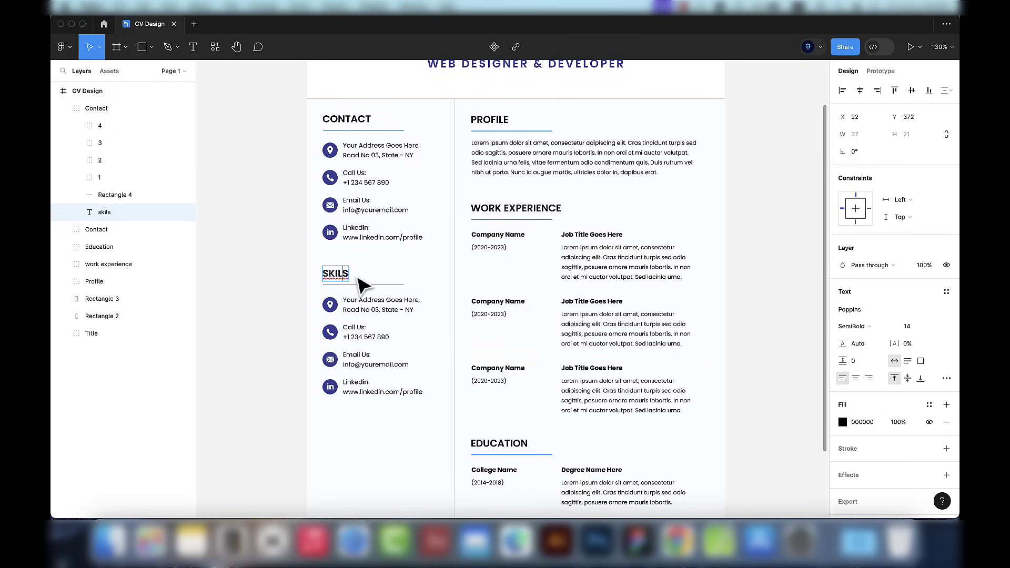
# Step: Delete the phone, email and Linkedin rows from the SKILLS group
pyautogui.click(76, 126)
pyautogui.keyDown('shift'); pyautogui.click(86, 160); pyautogui.keyUp('shift')
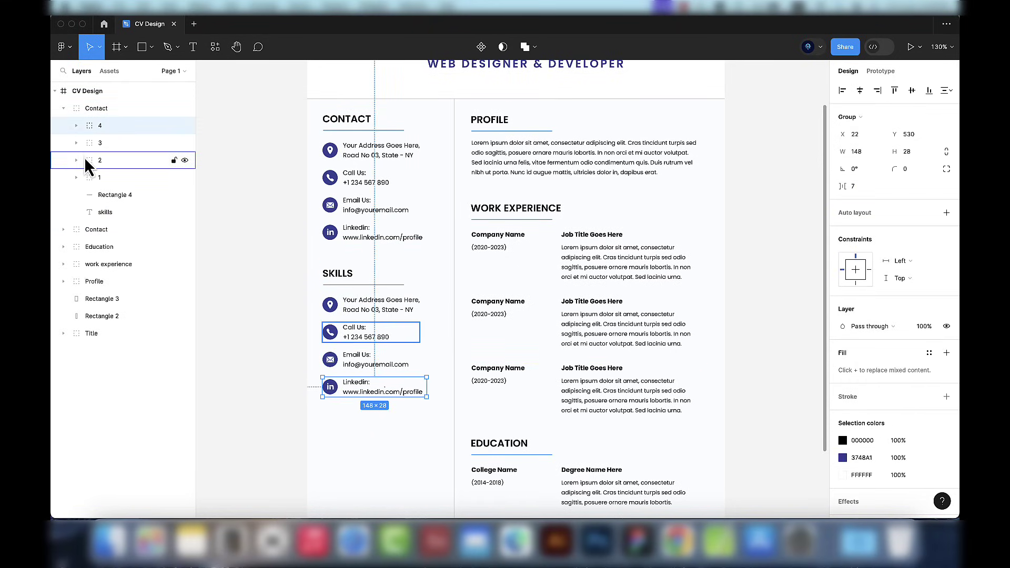
pyautogui.press('Delete')
# Step: Take the address text out of its row group in the SKILLS section and delete the leftover location icon
pyautogui.click(76, 126)
pyautogui.moveTo(100, 159); pyautogui.dragTo(98, 118)
pyautogui.click(106, 147)
pyautogui.press('Delete')
# Step: Move the text to X 22 and replace it with lines UI/UX Design, User Experience, Web Design, Responsive Design, Graphic Design, Web Development, Marketing, WordPress
pyautogui.click(109, 126)
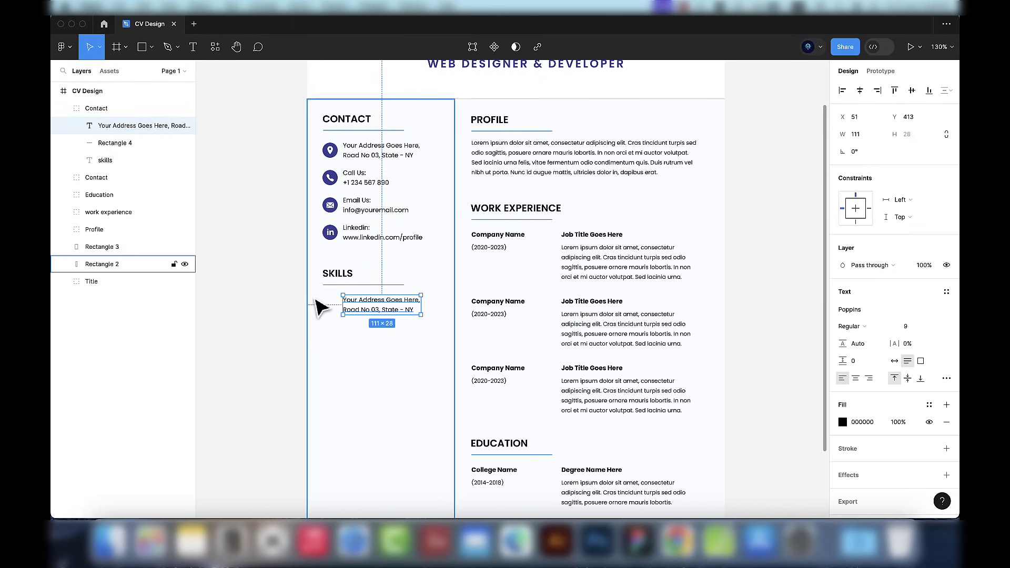
pyautogui.moveTo(361, 316); pyautogui.dragTo(340, 316)
pyautogui.doubleClick(340, 316)
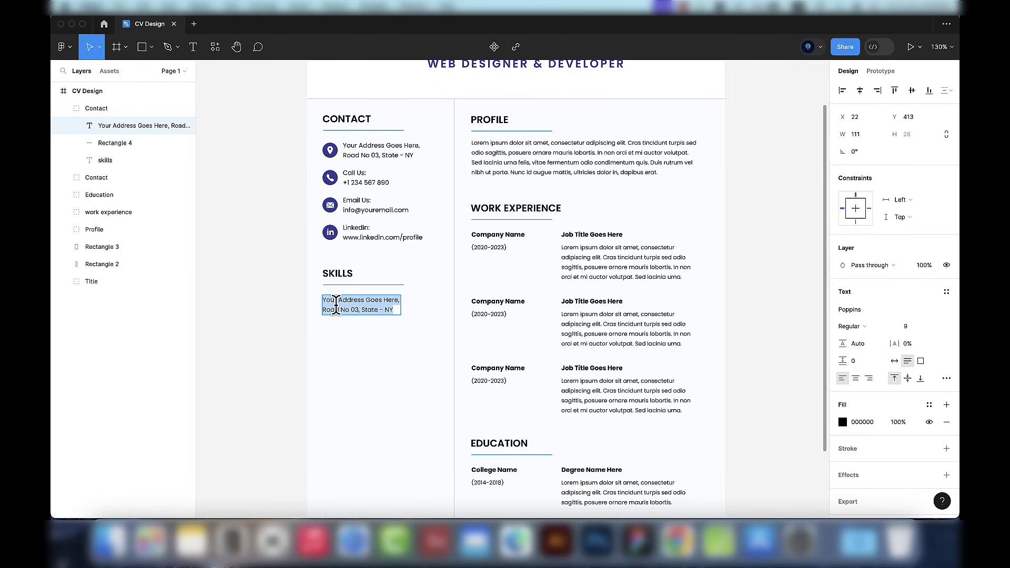
pyautogui.write('UI/UX Design')
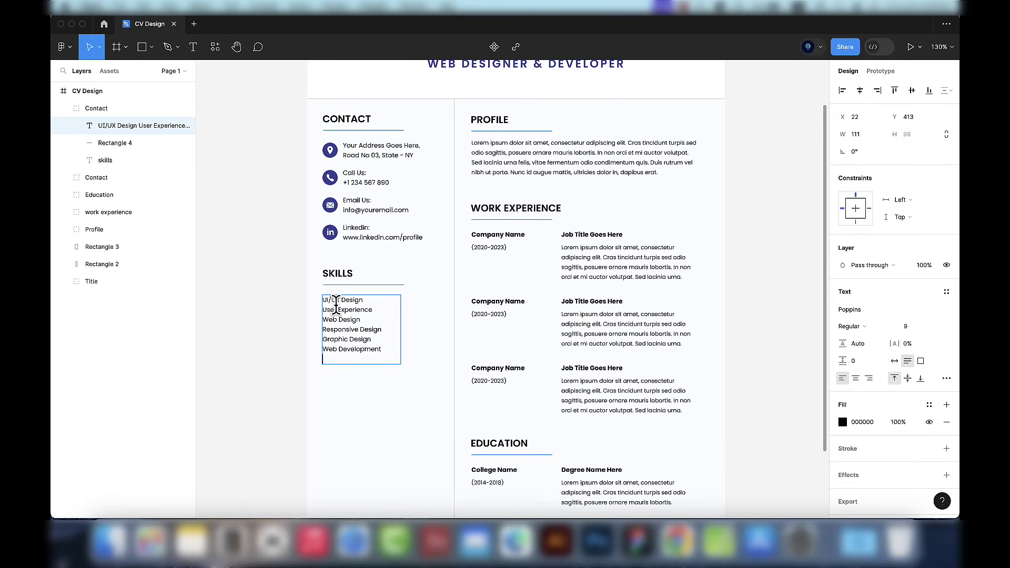
pyautogui.press('Return')
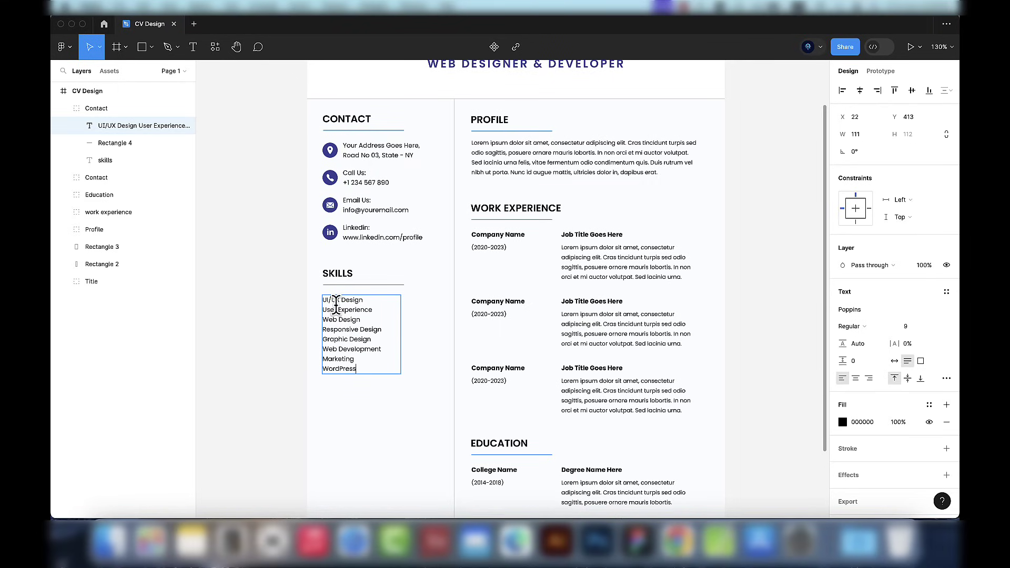
pyautogui.press('Escape')
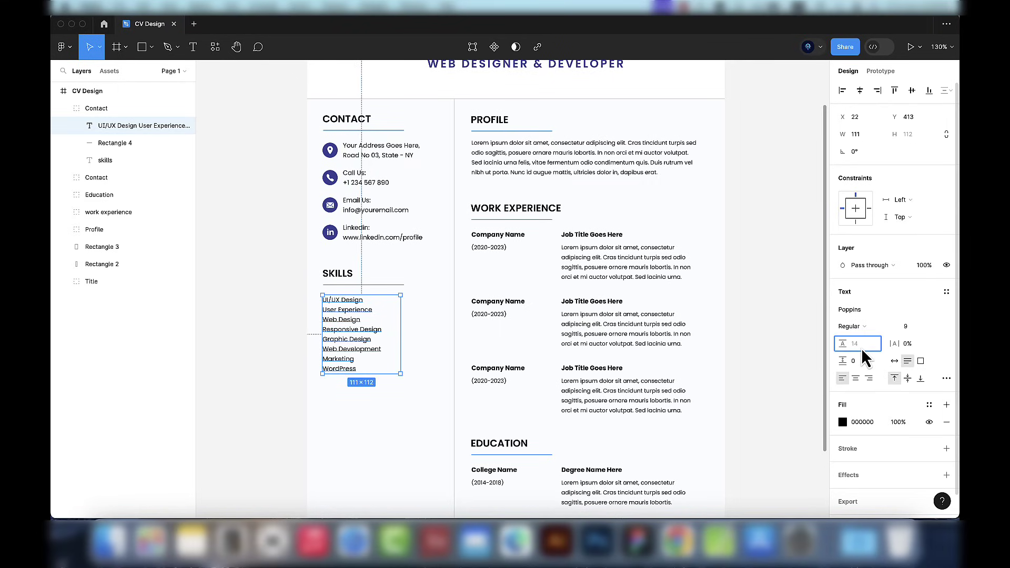
# Step: Set the skills list's line height to 17 and nudge the list up to Y 411
pyautogui.press('Up')
pyautogui.press('Up')
pyautogui.press('Up')
pyautogui.press('Up')
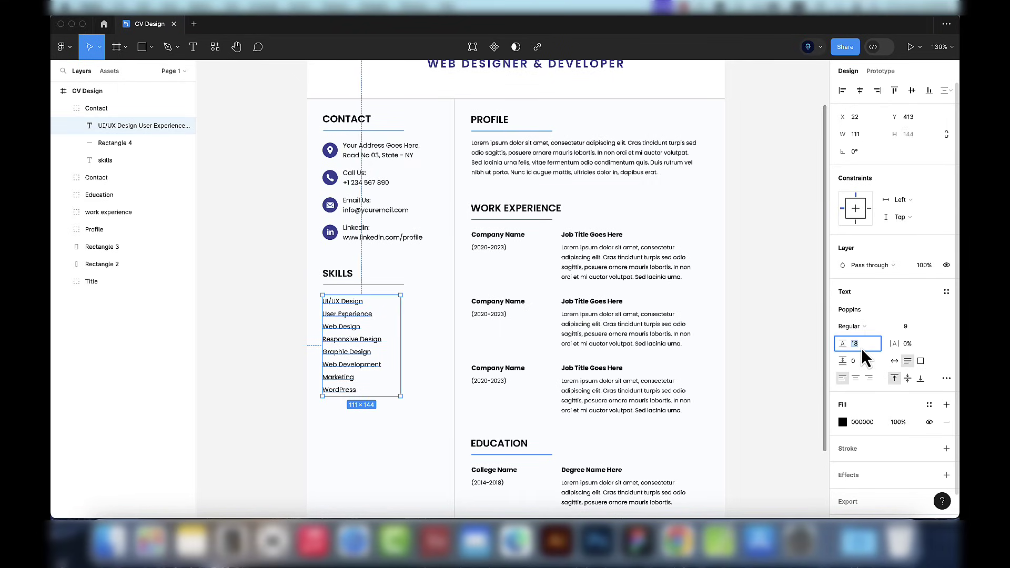
pyautogui.press('Down')
pyautogui.press('Down')
pyautogui.press('Return')
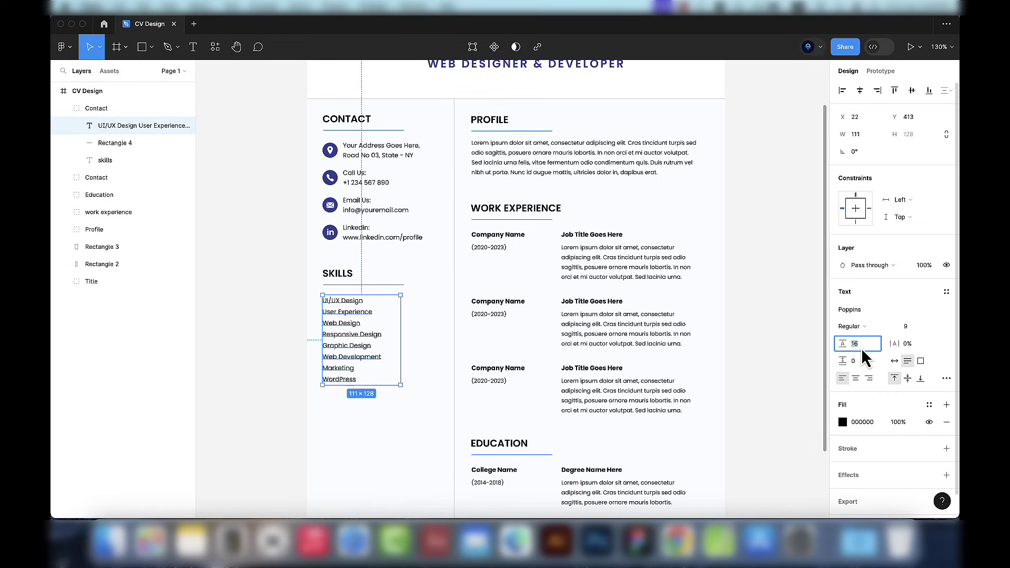
pyautogui.press('Up')
pyautogui.press('Return')
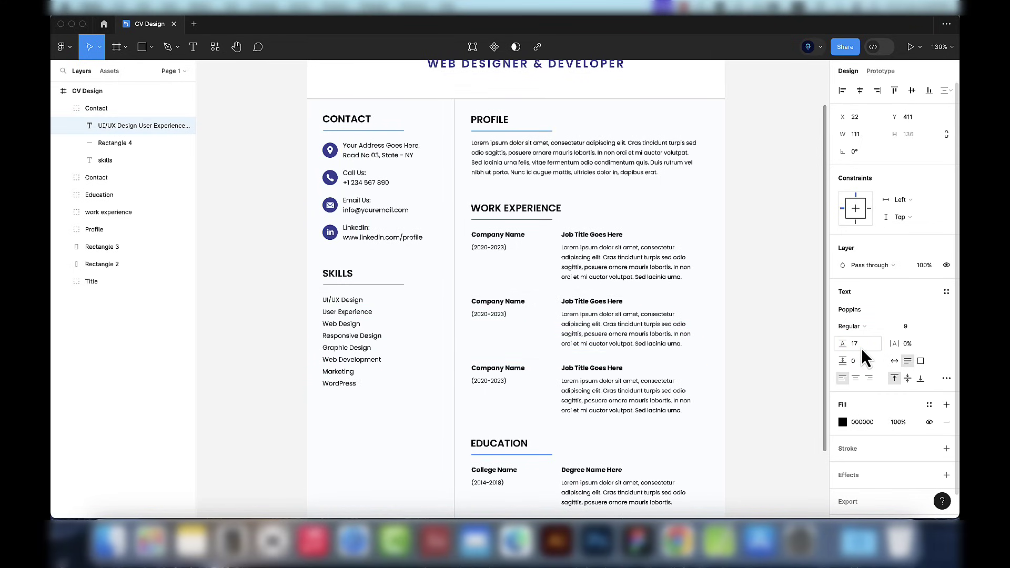
pyautogui.click(793, 342)
pyautogui.scroll(-5, 534, 223)
pyautogui.scroll(5, 580, 332)
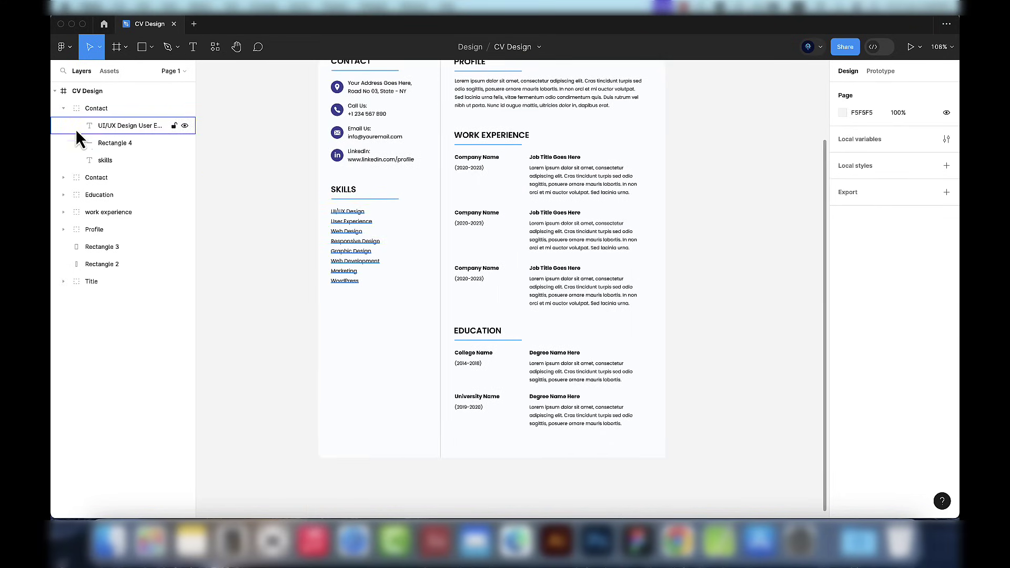
# Step: Duplicate the SKILLS group below the original at Y 581 and replace the copy's list with the lines English, Spanish, Hindi, Arabic
pyautogui.click(364, 237)
pyautogui.moveTo(389, 241); pyautogui.dragTo(367, 362)
pyautogui.scroll(-3, 374, 360)
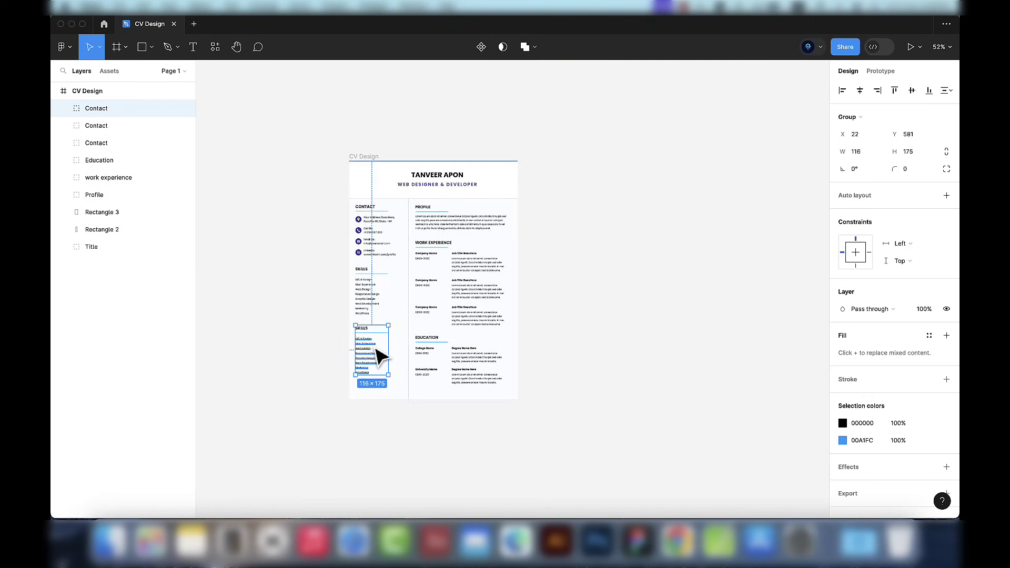
pyautogui.scroll(3, 378, 353)
pyautogui.doubleClick(374, 351)
pyautogui.write('English')
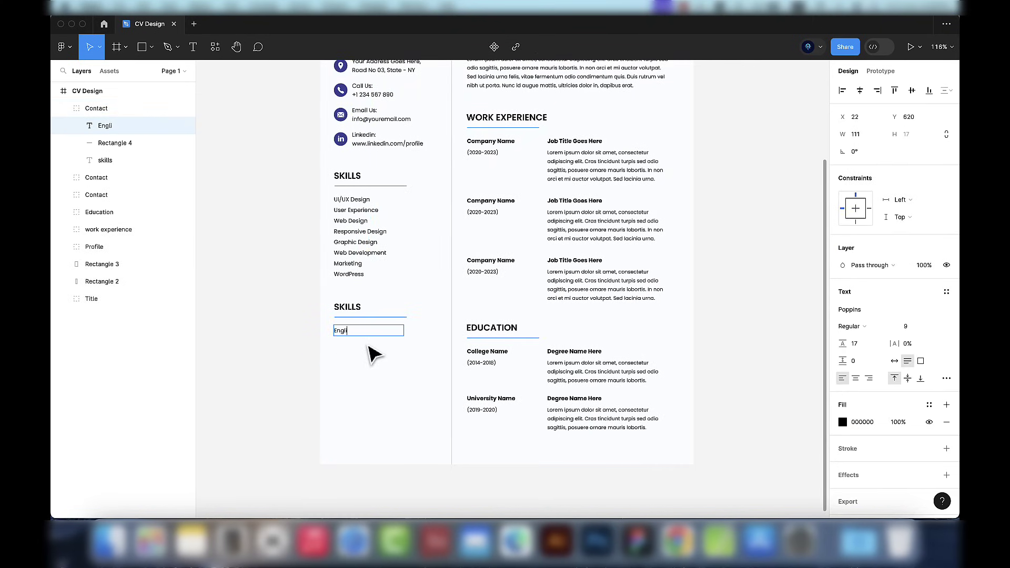
pyautogui.press('Return')
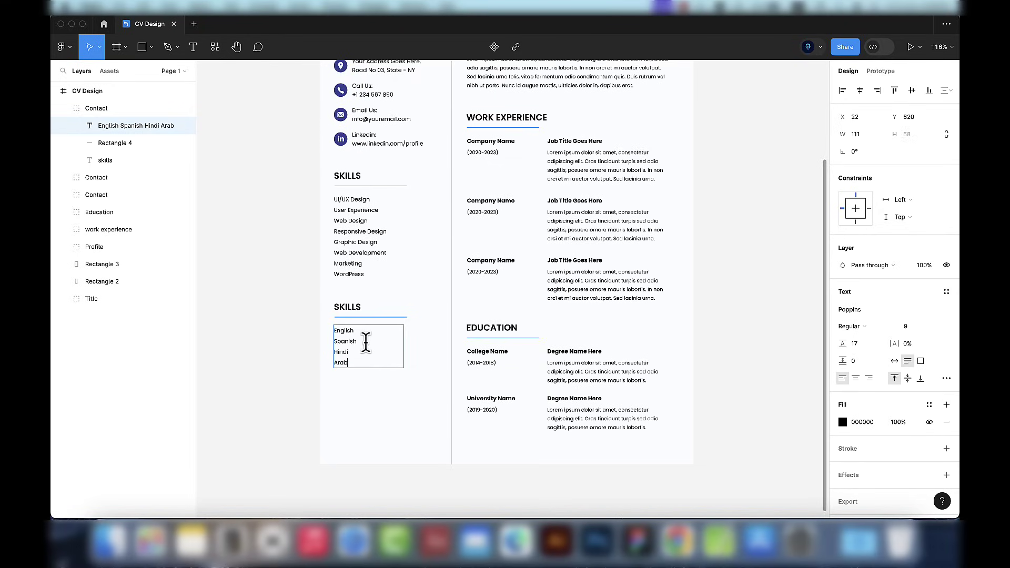
# Step: Name both the copied section's heading and its group Language, and raise the group to Y 571
pyautogui.doubleClick(345, 309)
pyautogui.write('Langua')
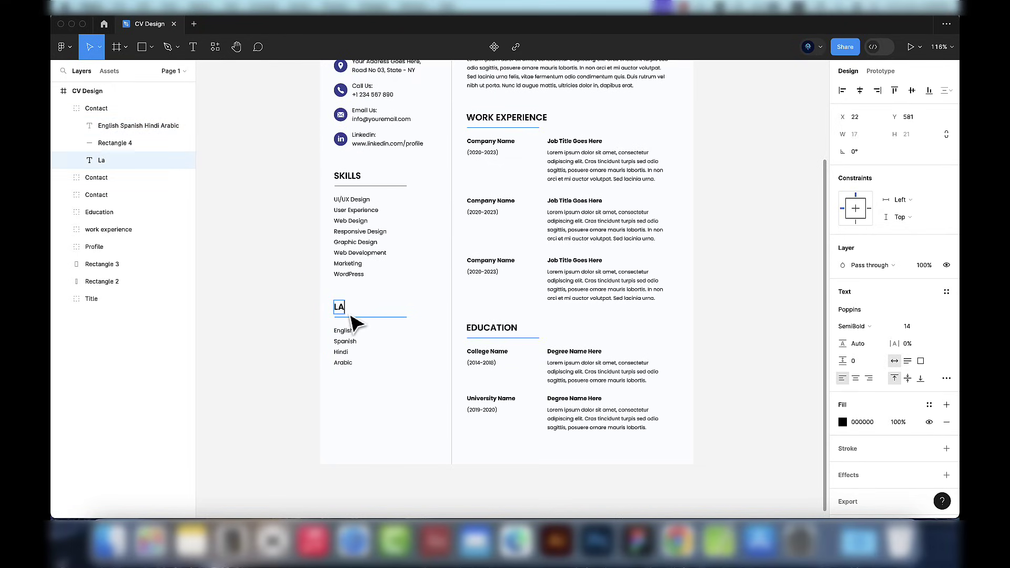
pyautogui.doubleClick(119, 165)
pyautogui.doubleClick(105, 109)
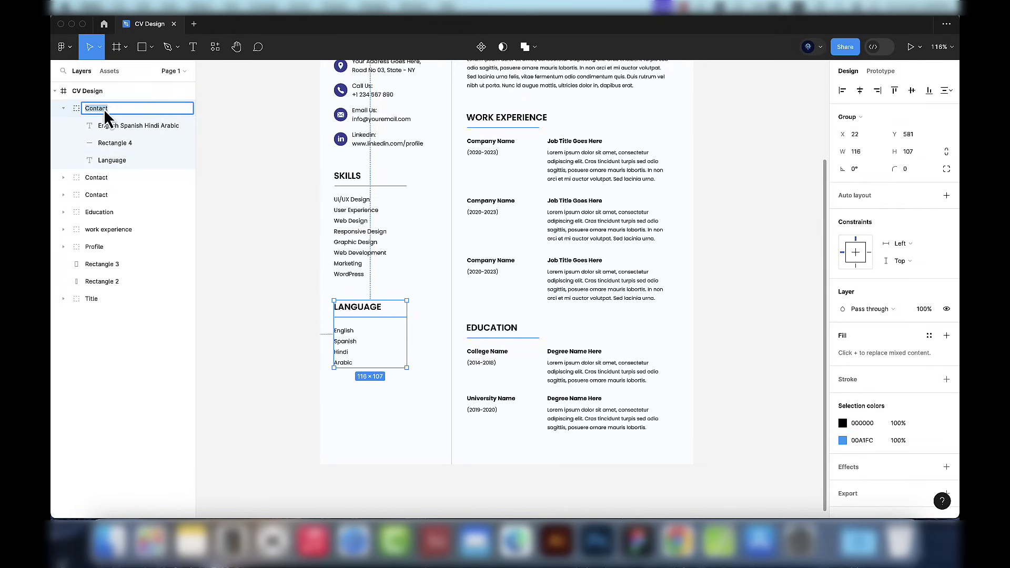
pyautogui.click(63, 109)
pyautogui.hotkey('shift', 'Up')
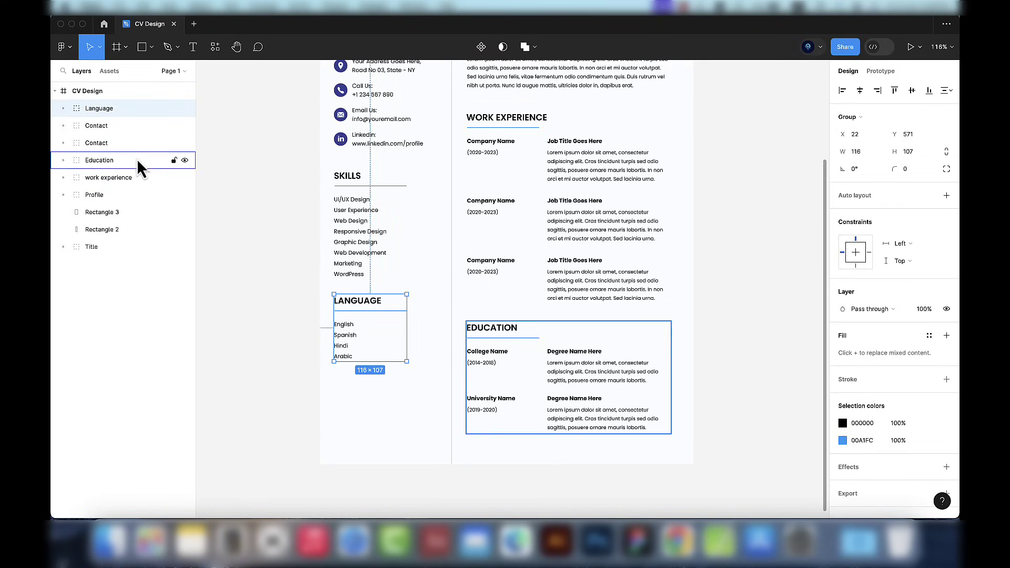
# Step: Rename the group holding the skills list Skills and nudge it up 6 px
pyautogui.click(121, 125)
pyautogui.doubleClick(118, 128)
pyautogui.write('Skil')
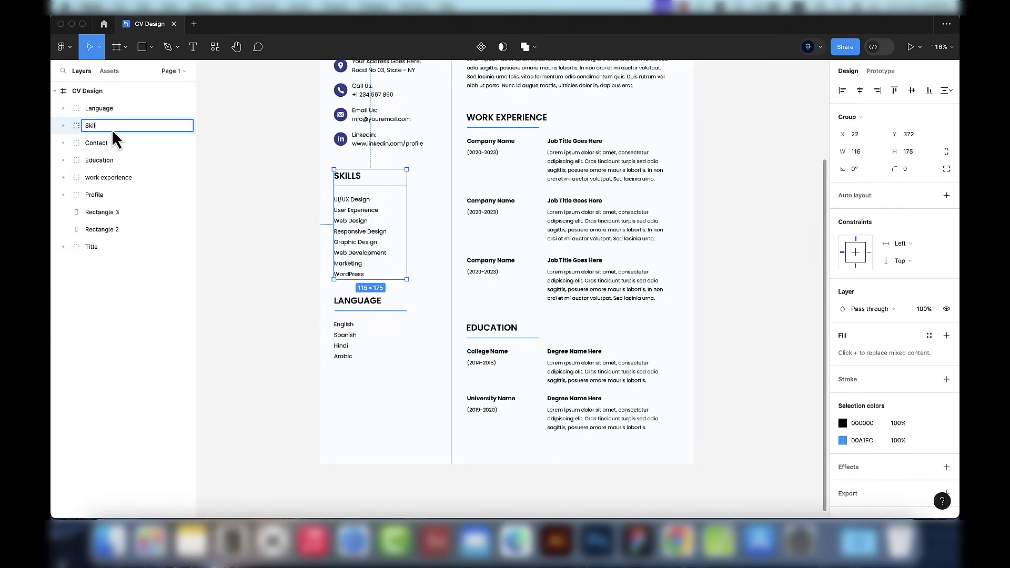
pyautogui.write('ls')
pyautogui.press('Return')
pyautogui.press('Up')
pyautogui.press('Up')
pyautogui.press('Up')
pyautogui.press('Up')
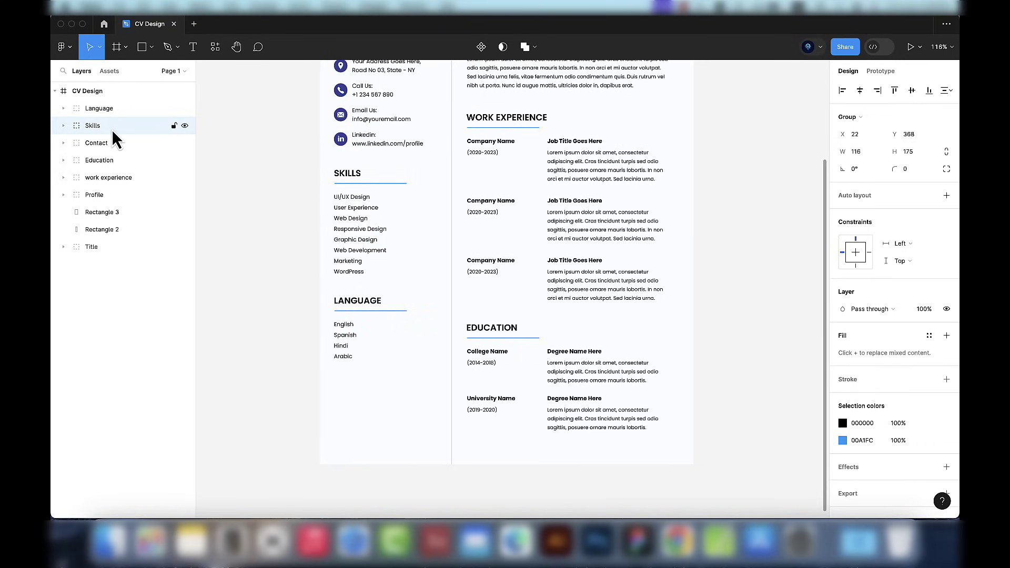
pyautogui.press('Up')
pyautogui.press('Up')
# Step: Move the Language group up to Y 564 to tighten the gap below the skills list
pyautogui.click(115, 108)
pyautogui.press('Up')
pyautogui.press('Up')
pyautogui.press('Up')
pyautogui.press('Up')
pyautogui.press('Up')
pyautogui.press('Up')
pyautogui.press('Up')
pyautogui.press('Up')
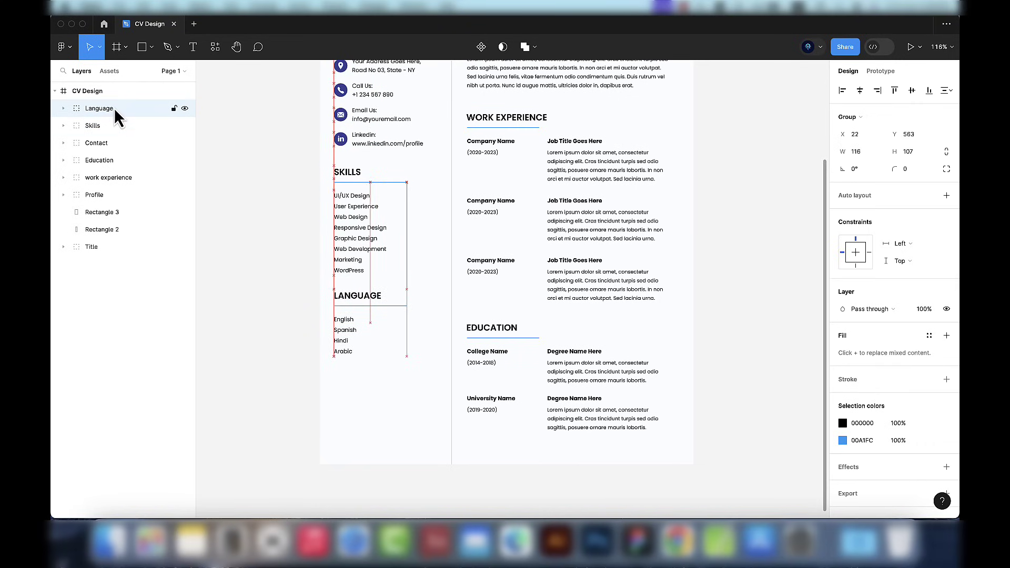
pyautogui.scroll(-2, 366, 324)
pyautogui.moveTo(365, 323); pyautogui.dragTo(366, 324)
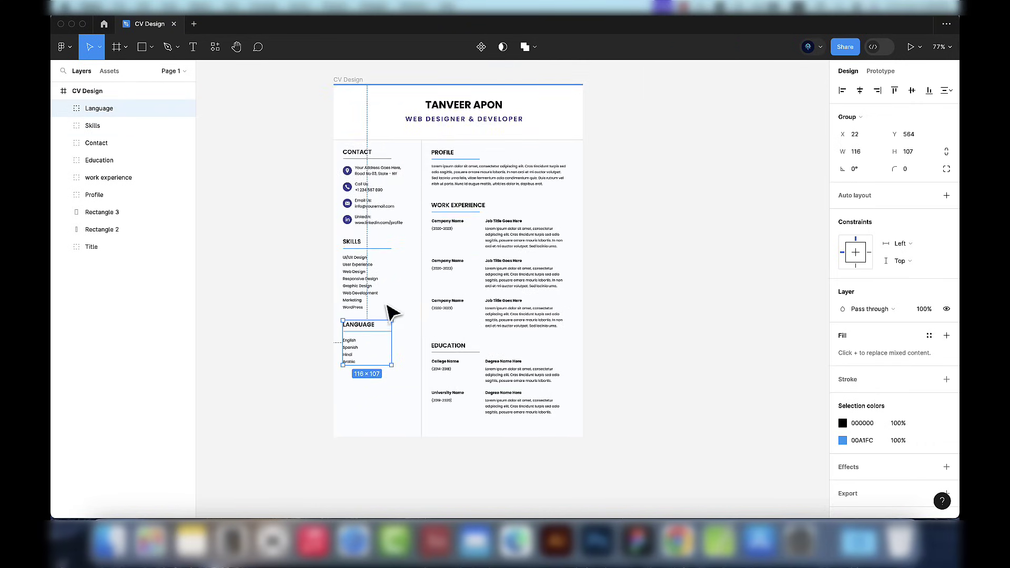
# Step: Duplicate the Language group below itself at Y 701 and change the copy's heading to reference
pyautogui.scroll(2, 388, 311)
pyautogui.moveTo(371, 335); pyautogui.dragTo(368, 408)
pyautogui.click(649, 372)
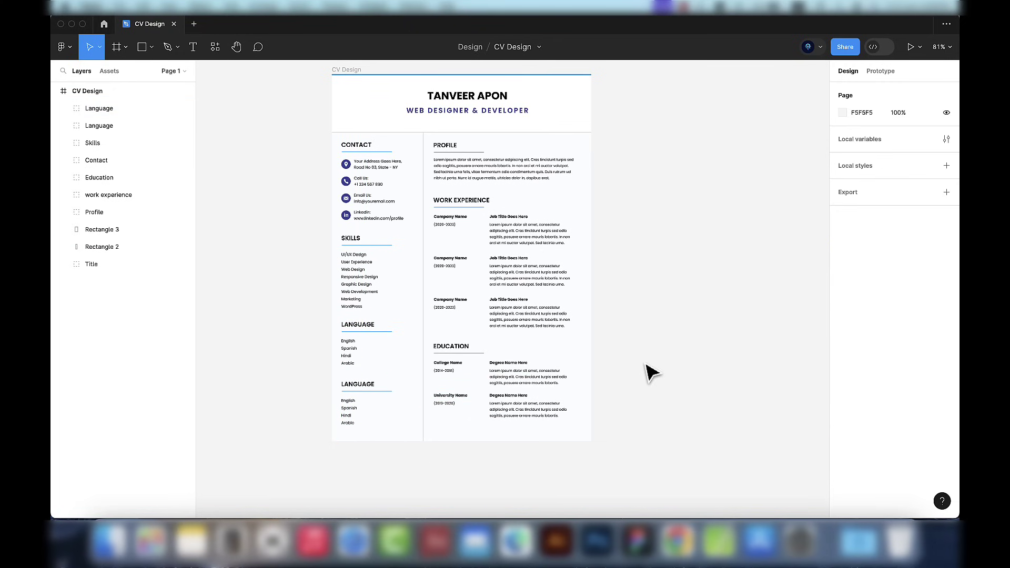
pyautogui.scroll(3, 384, 421)
pyautogui.doubleClick(363, 373)
pyautogui.doubleClick(357, 372)
pyautogui.write('reference')
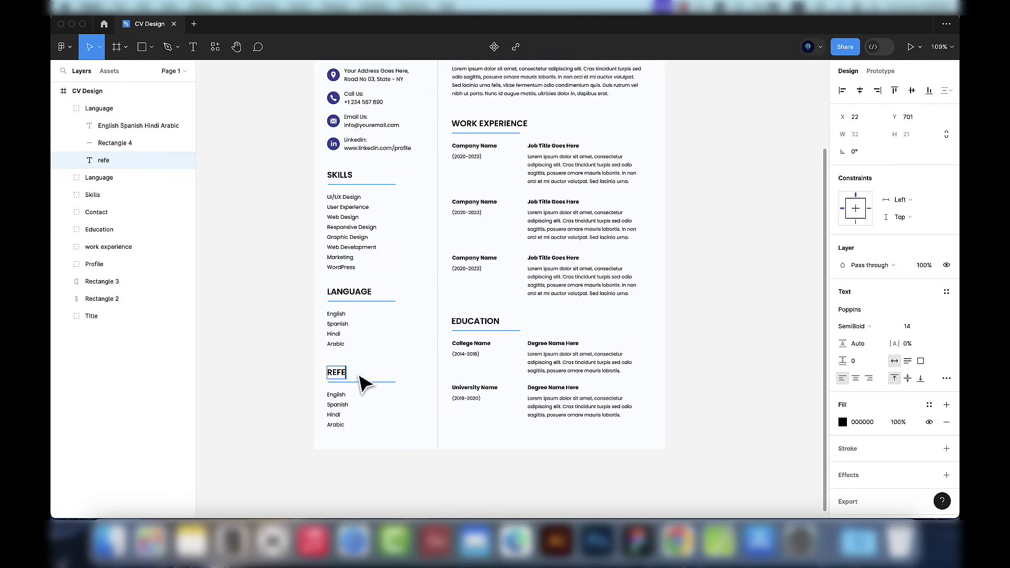
# Step: Replace the language list under REFERENCE with a Person Name line and an Organization: line giving the organization's name
pyautogui.click(343, 428)
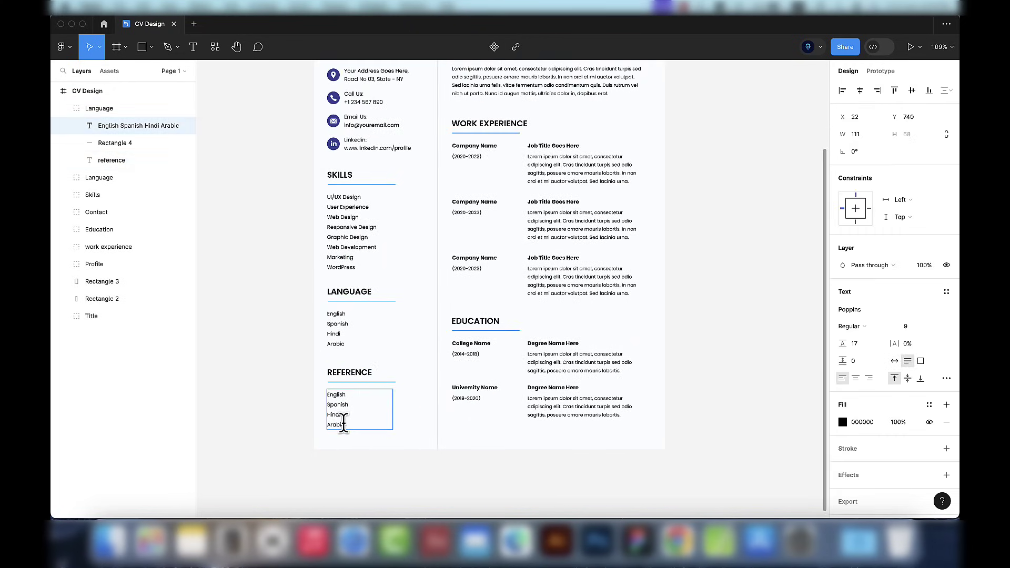
pyautogui.doubleClick(343, 426)
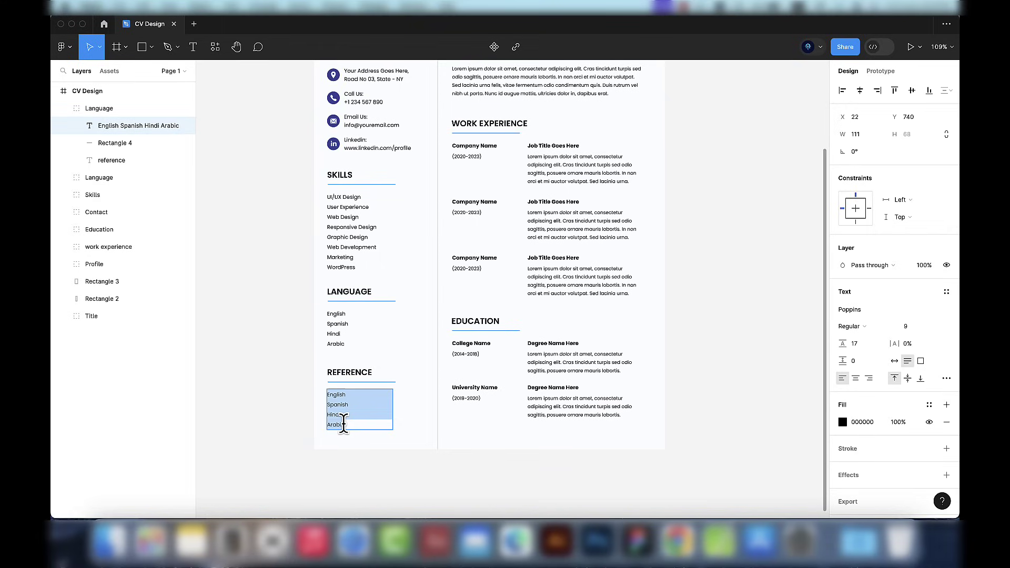
pyautogui.write('Pe')
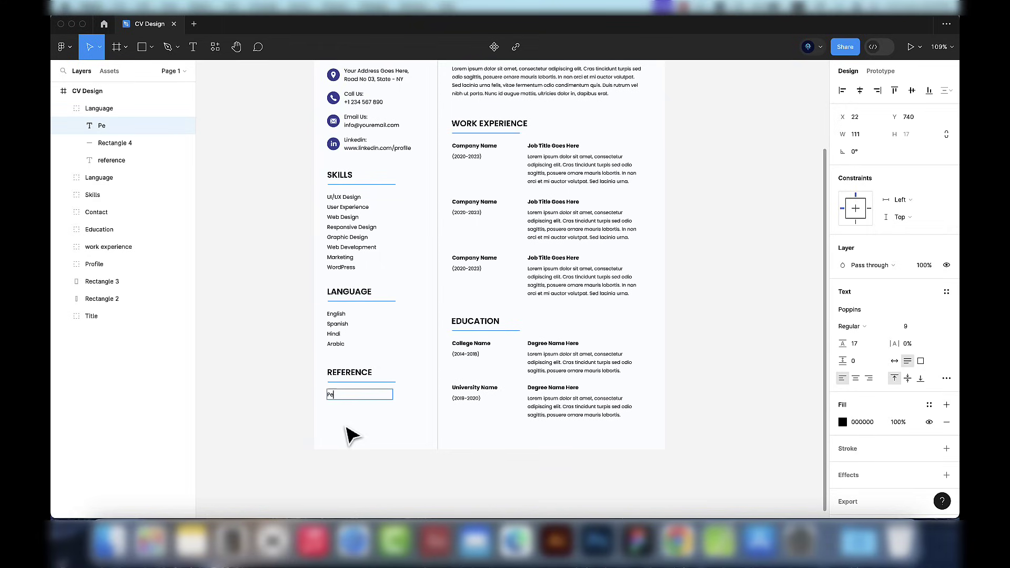
pyautogui.write('rson Name')
pyautogui.press('Return')
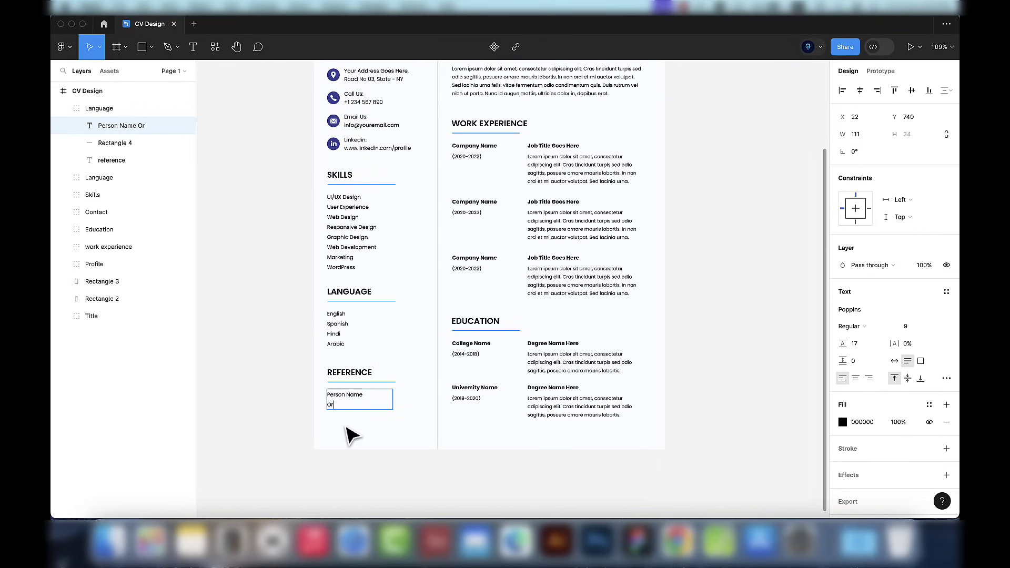
pyautogui.write("Organization: Tanveer's lab")
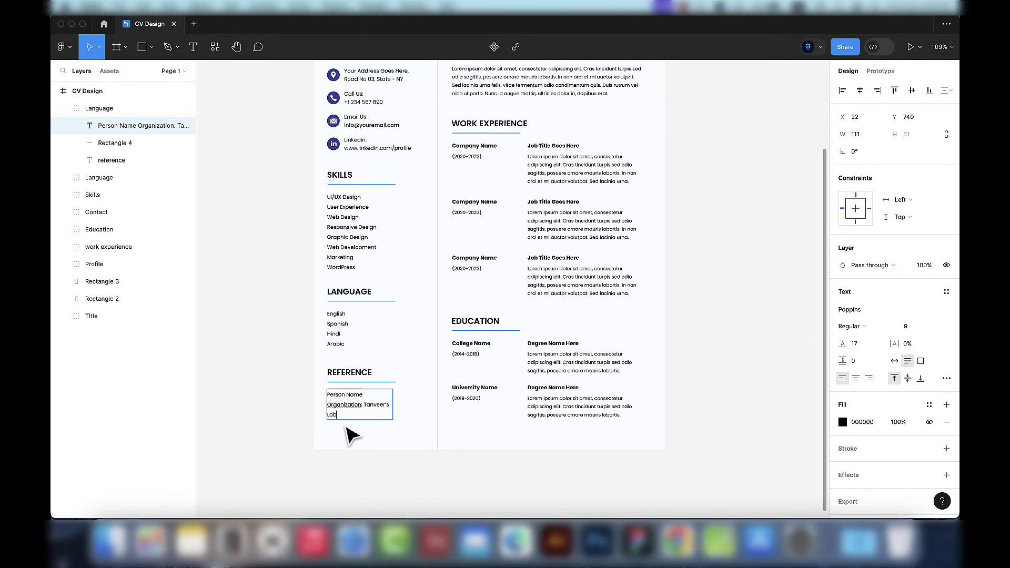
# Step: Enlarge the reference text box to 170 × 76 so the organization fits on one line
pyautogui.press('Escape')
pyautogui.moveTo(393, 409); pyautogui.dragTo(409, 435)
pyautogui.doubleClick(400, 416)
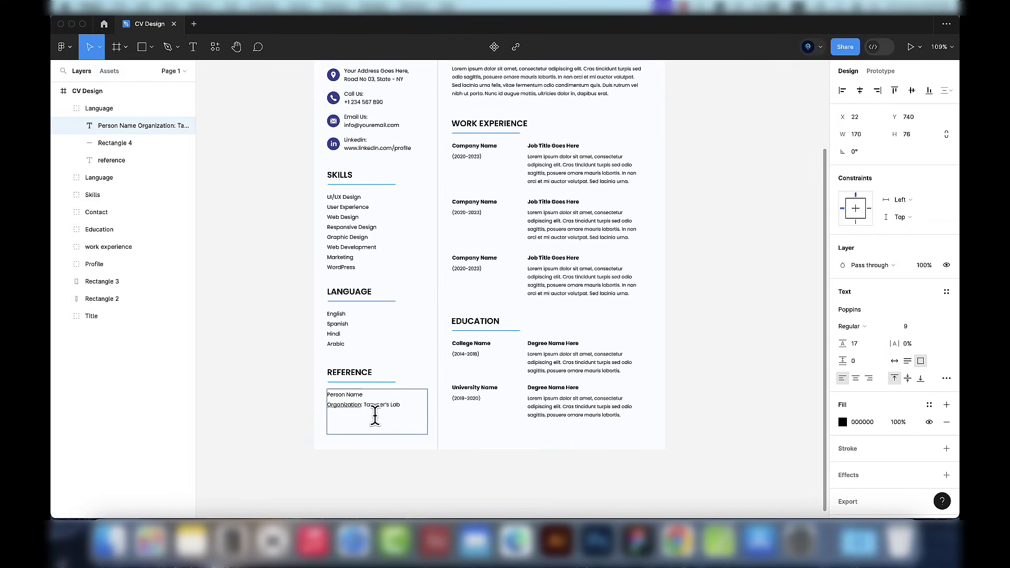
# Step: Insert the line Designation: Senior Designer between the Person Name and Organization lines
pyautogui.click(372, 396)
pyautogui.press('Return')
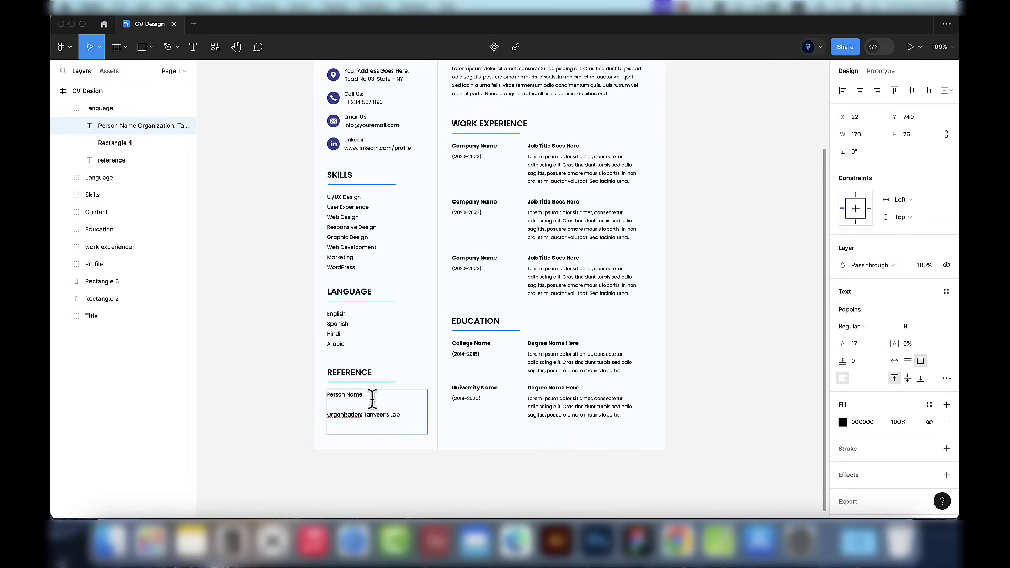
pyautogui.write('Designation: CEO')
pyautogui.scroll(5, 369, 429)
pyautogui.doubleClick(376, 393)
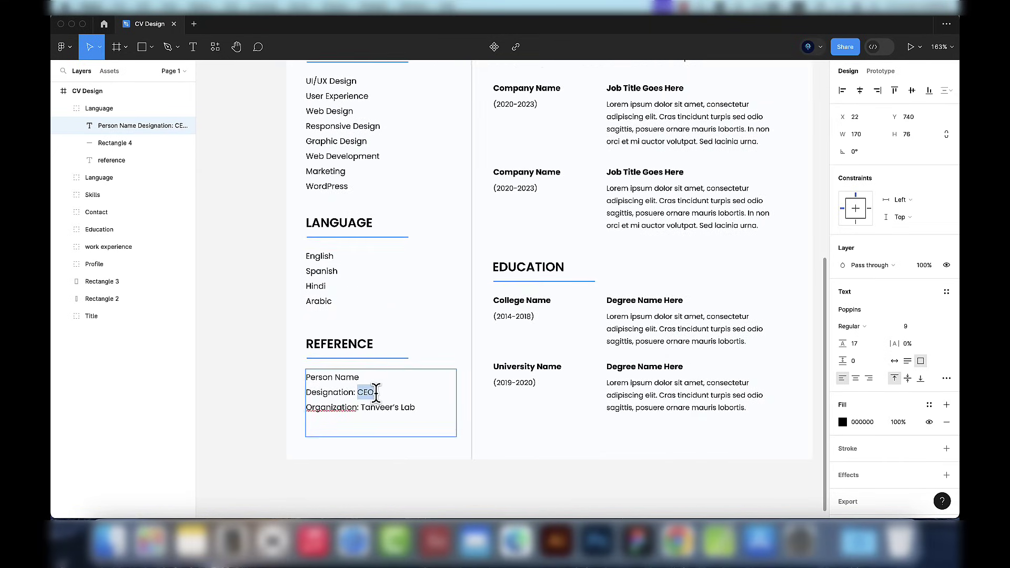
pyautogui.write('Senior Designer')
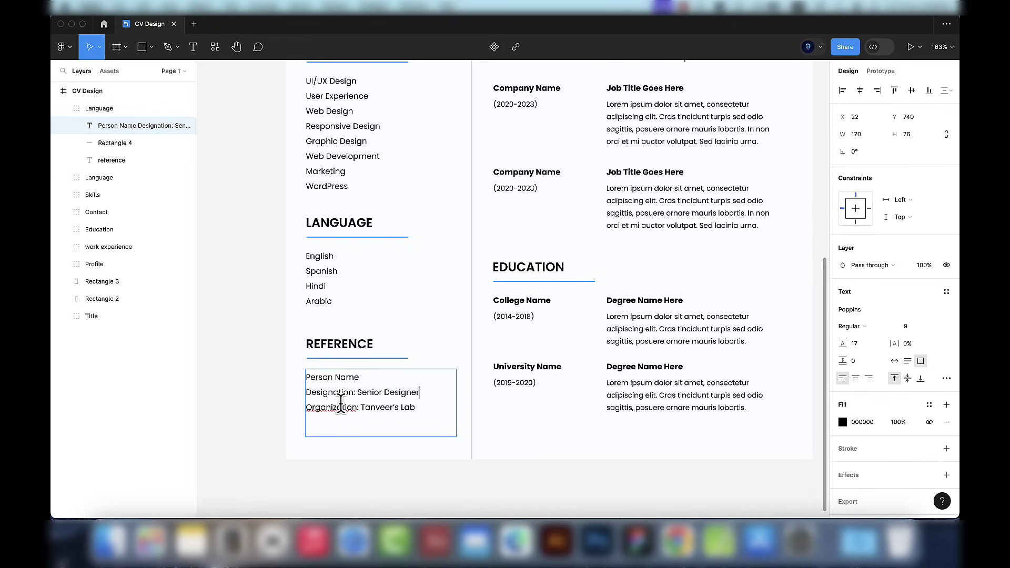
pyautogui.press('Escape')
pyautogui.scroll(-5, 356, 433)
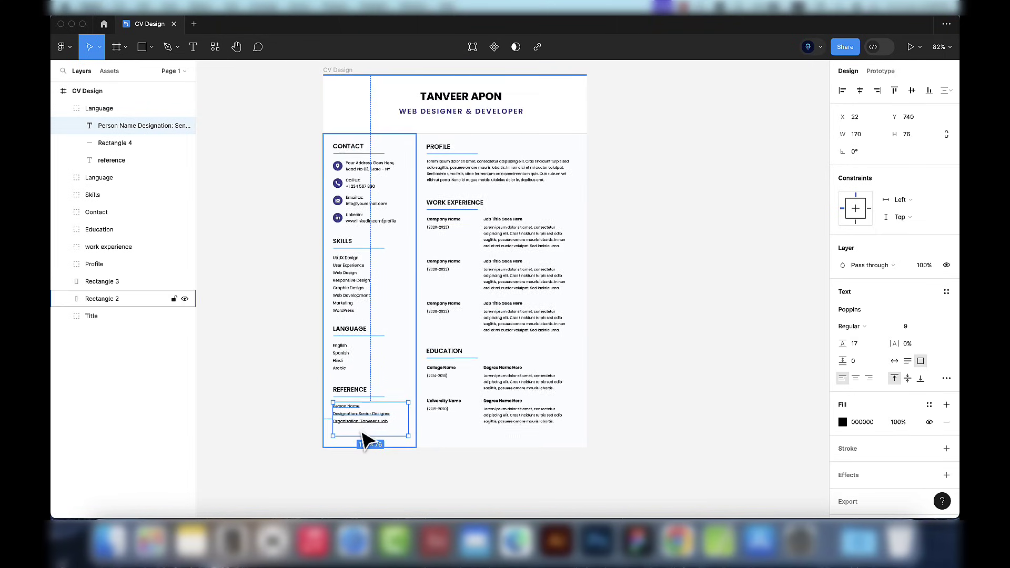
# Step: Set the Organization: and Designation: labels and the Person Name line in the reference text to SemiBold
pyautogui.scroll(5, 363, 439)
pyautogui.doubleClick(361, 418)
pyautogui.doubleClick(337, 414)
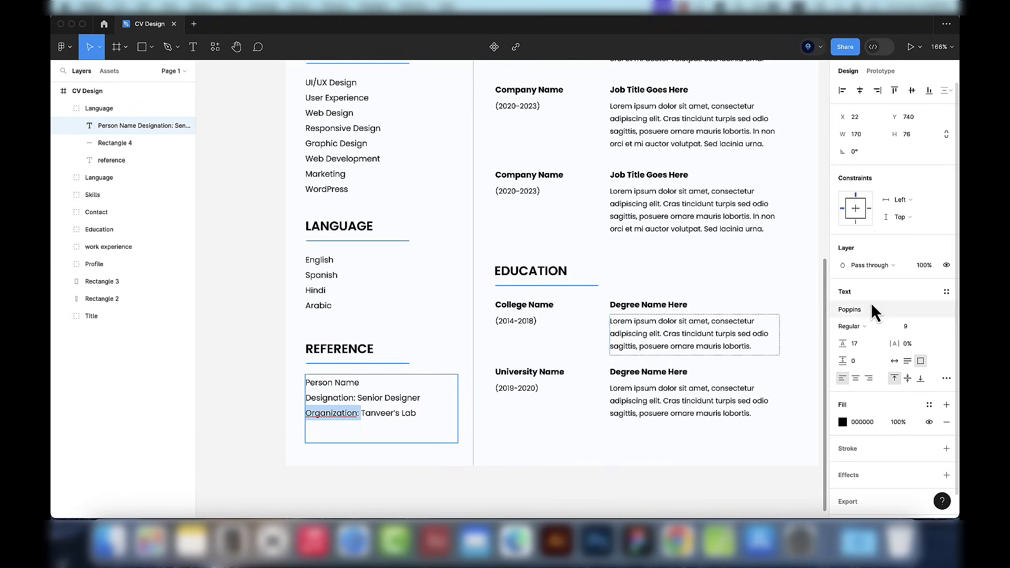
pyautogui.click(853, 327)
pyautogui.click(855, 355)
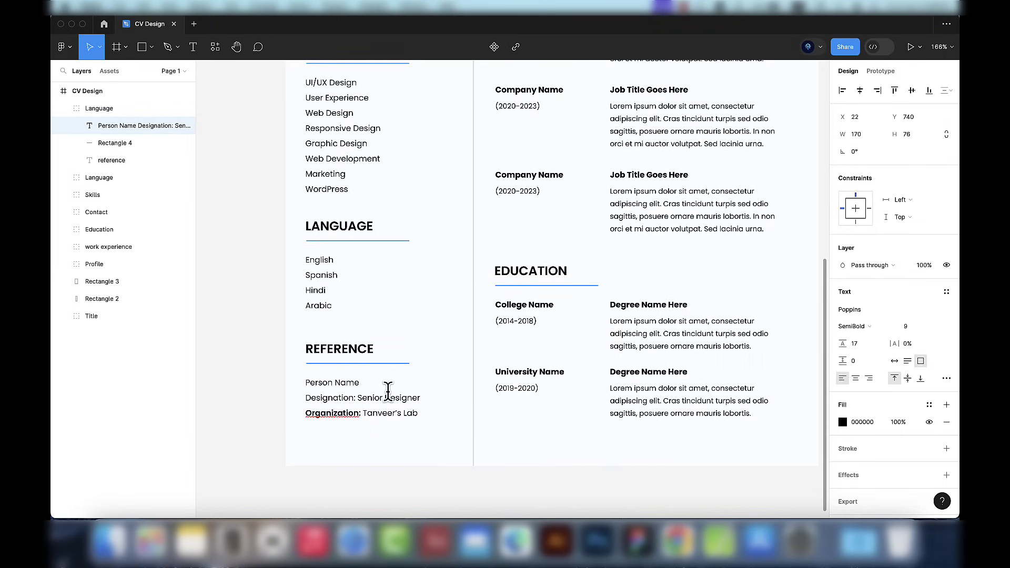
pyautogui.doubleClick(348, 398)
pyautogui.click(857, 326)
pyautogui.click(860, 350)
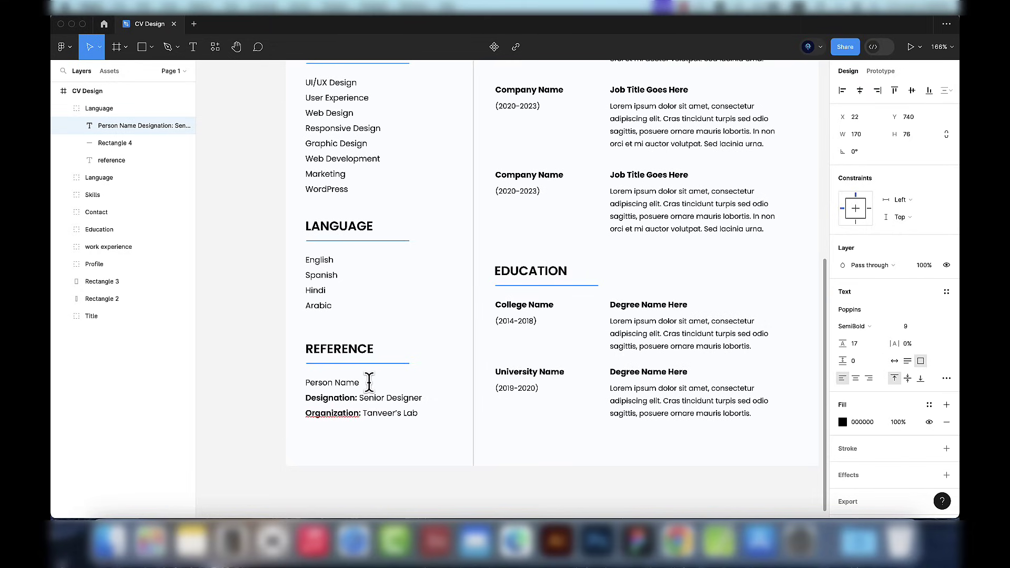
pyautogui.moveTo(369, 382); pyautogui.dragTo(304, 383)
pyautogui.click(864, 326)
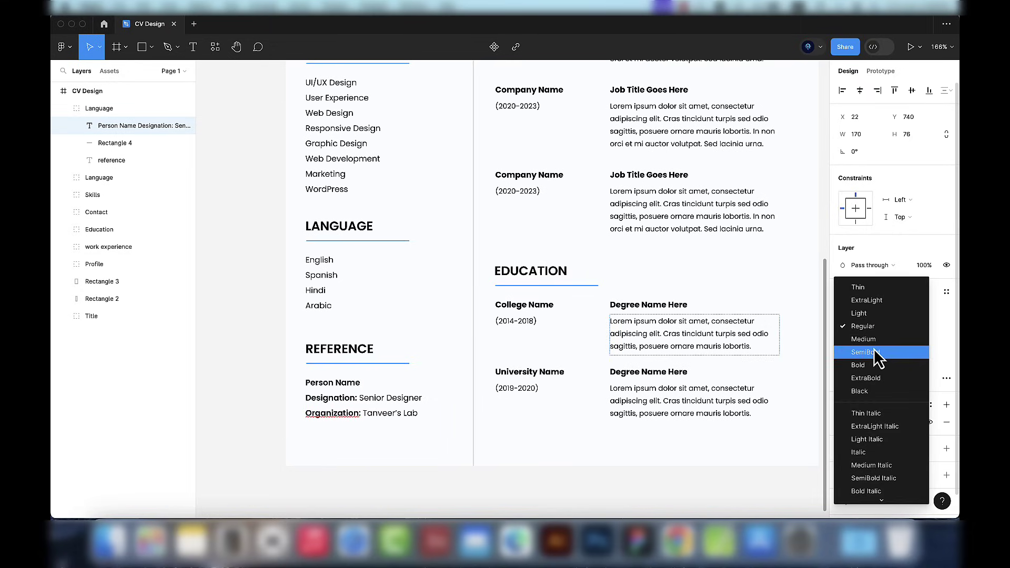
pyautogui.click(877, 354)
# Step: Extend the first reference line to Person Name Here and finish editing the text
pyautogui.click(374, 382)
pyautogui.write('Here')
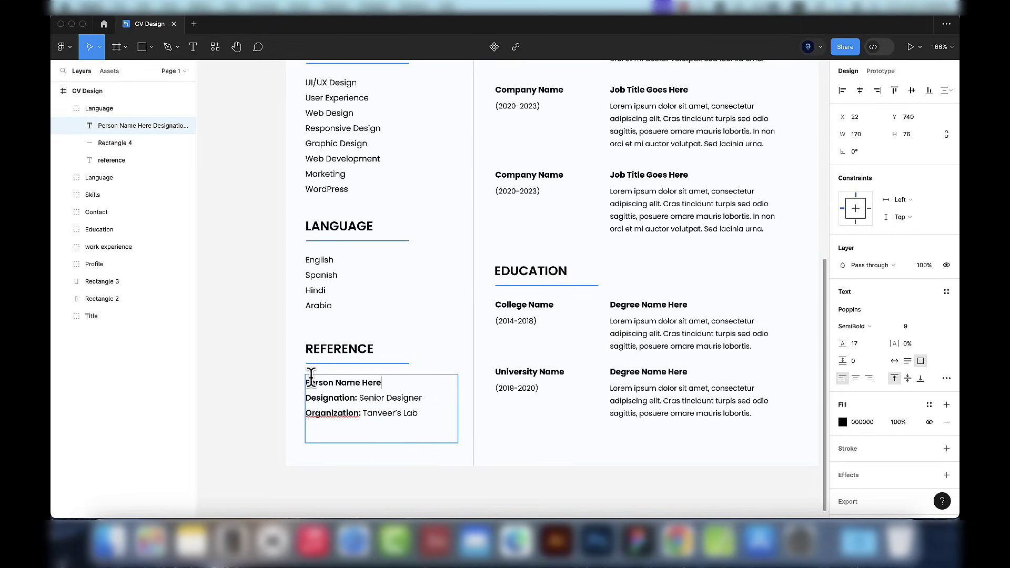
pyautogui.press('Escape')
pyautogui.press('Escape')
pyautogui.hotkey('shift', '1')
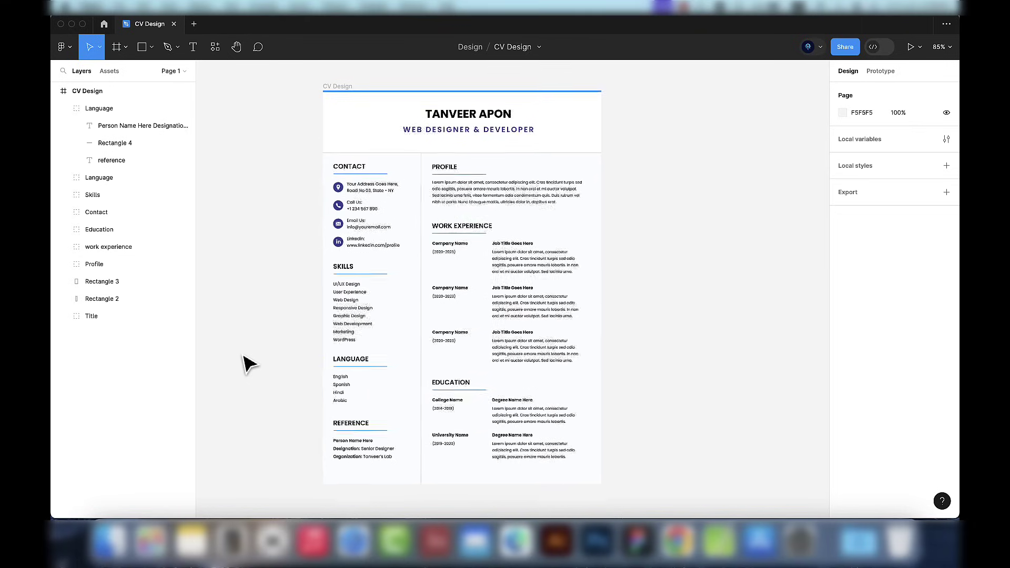
# Step: Review the finished CV at large scale, from the title header down through the REFERENCE section and back up
pyautogui.click(64, 107)
pyautogui.click(59, 96)
pyautogui.click(54, 91)
pyautogui.click(729, 219)
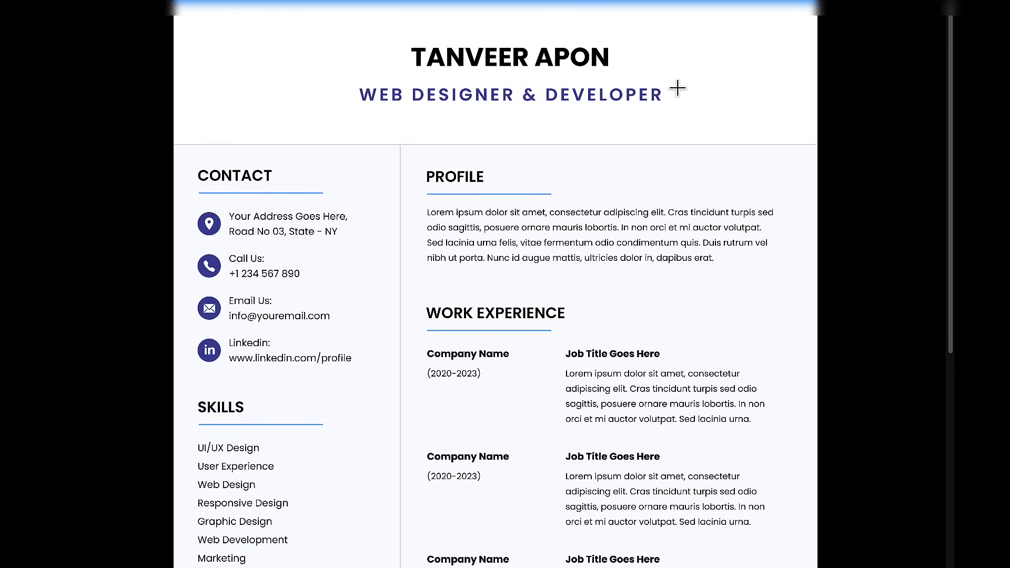
pyautogui.scroll(-5, 677, 88)
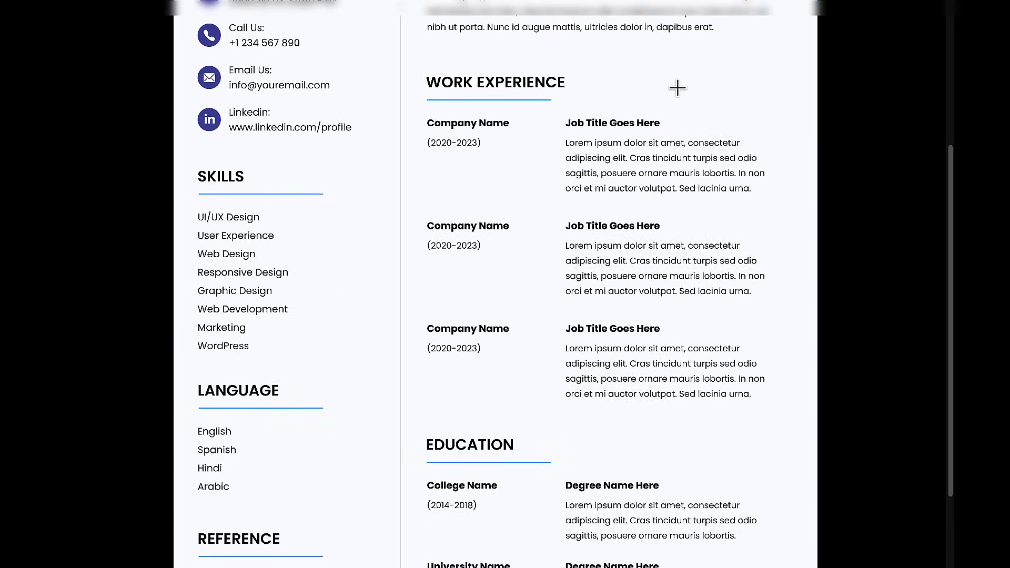
pyautogui.scroll(-3, 678, 88)
pyautogui.scroll(8, 677, 90)
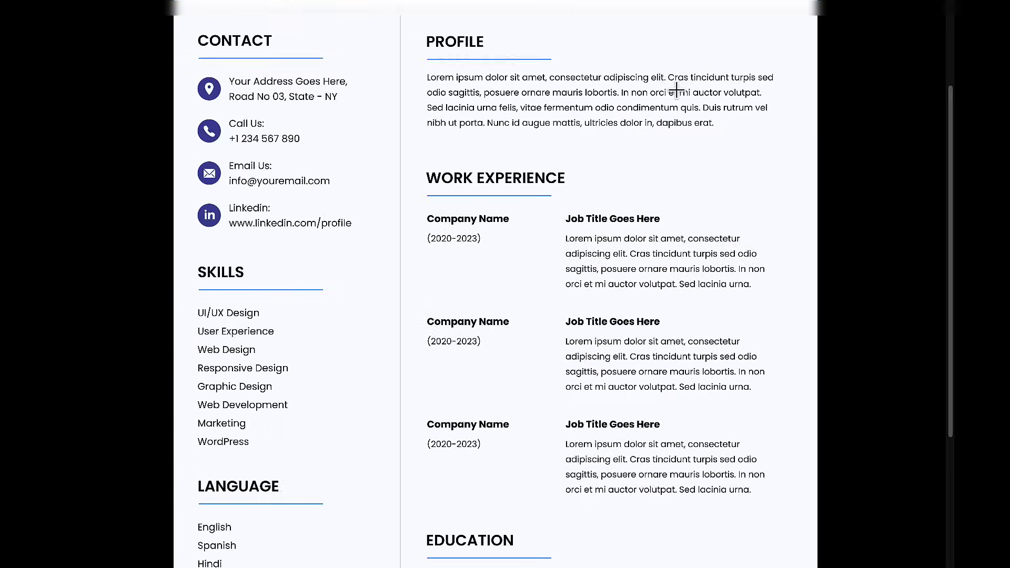